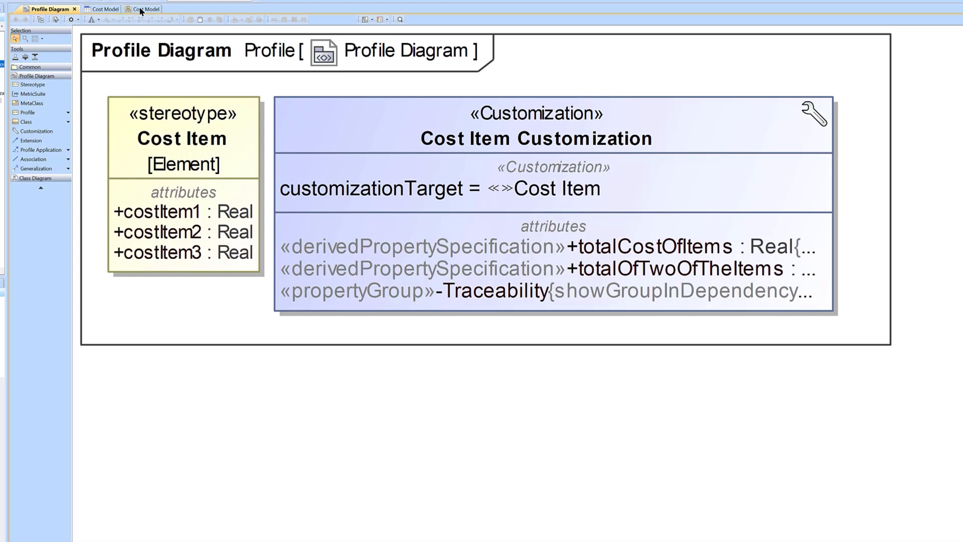
# Examine the Cost Item tagged values of the System block in its specification from the Cost Model block definition diagram, then close the specification.
pyautogui.click(141, 11)
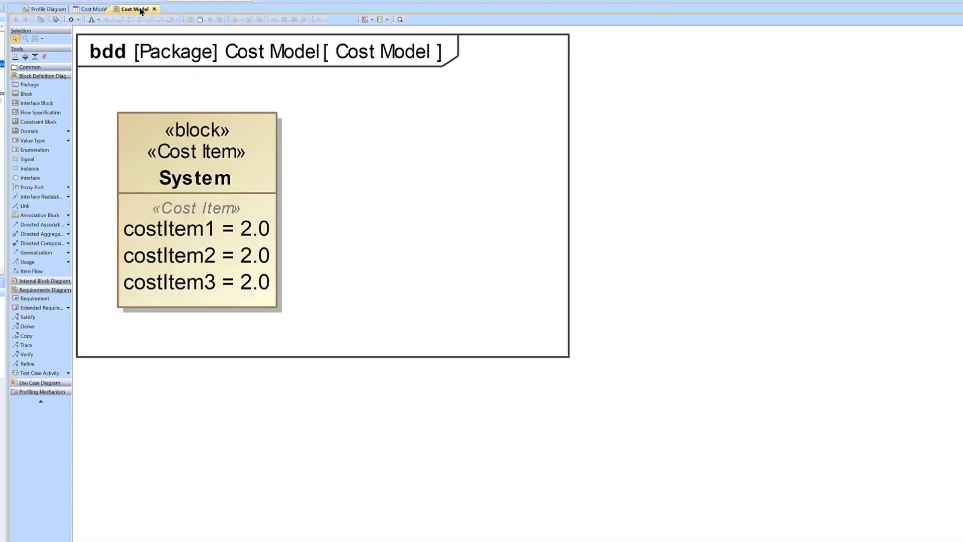
pyautogui.rightClick(250, 166)
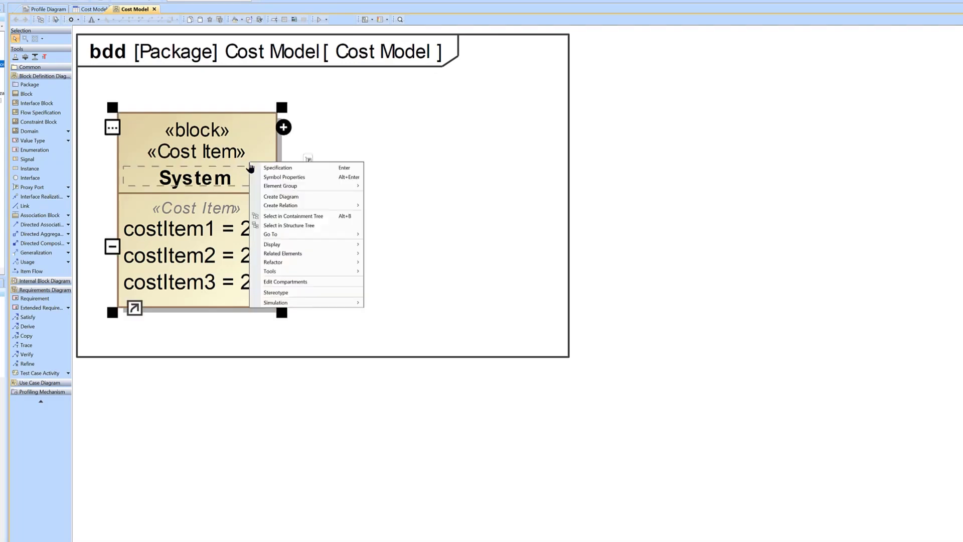
pyautogui.click(308, 167)
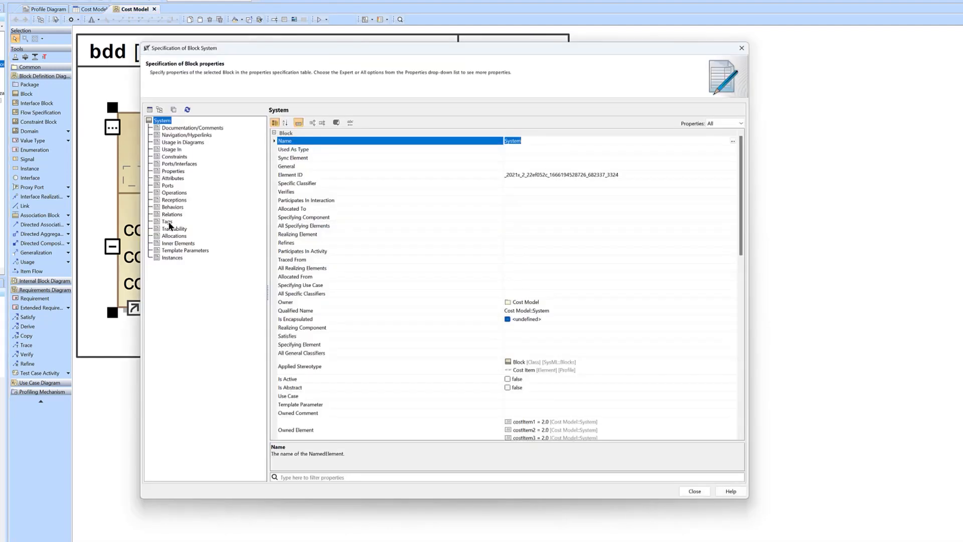
pyautogui.click(167, 222)
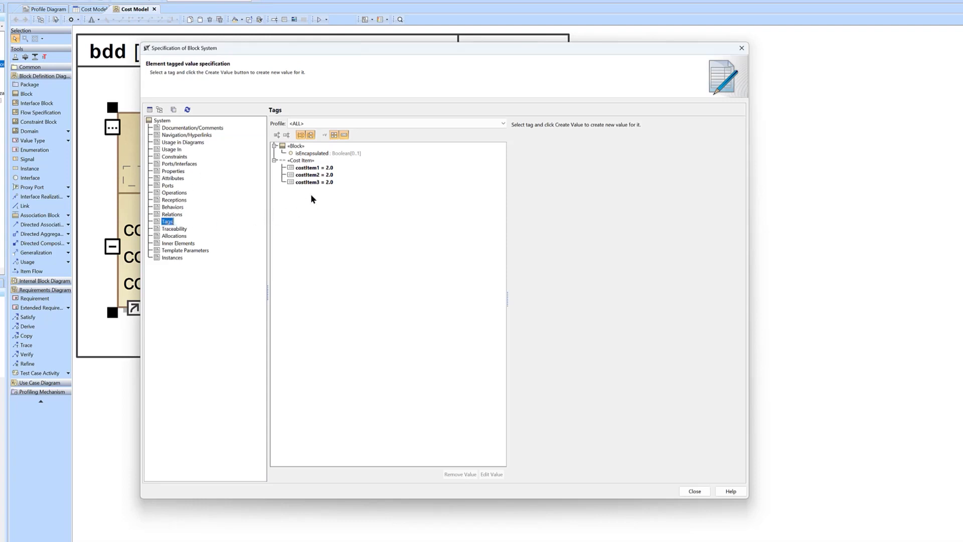
pyautogui.click(313, 168)
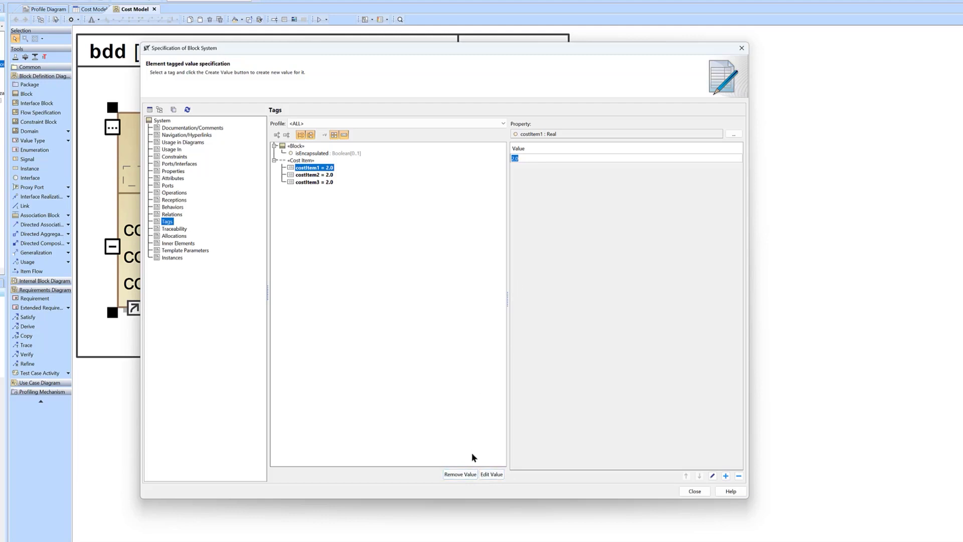
pyautogui.click(742, 47)
pyautogui.click(473, 110)
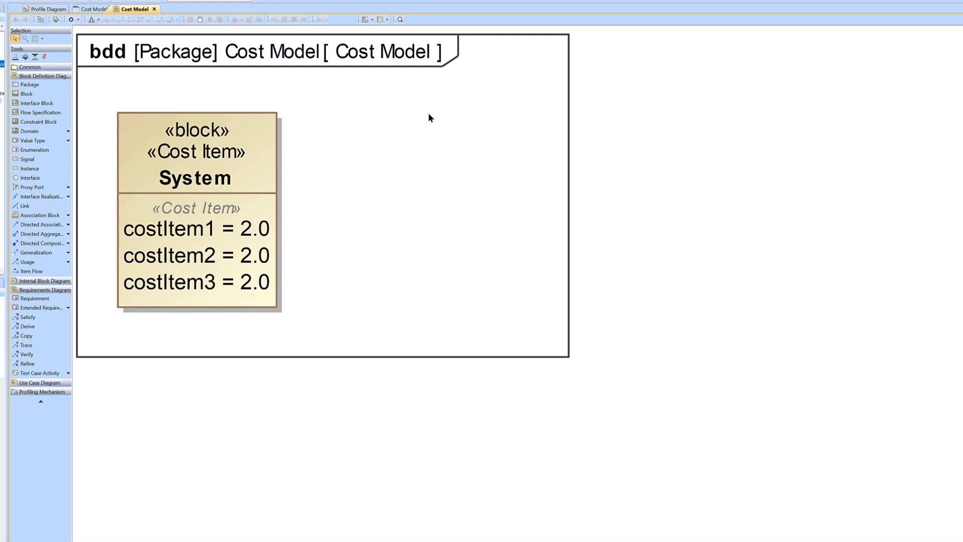
# Examine the System row's Total Cost Of Items and Total Of Two Of The Items values in the Cost Model table.
pyautogui.click(97, 8)
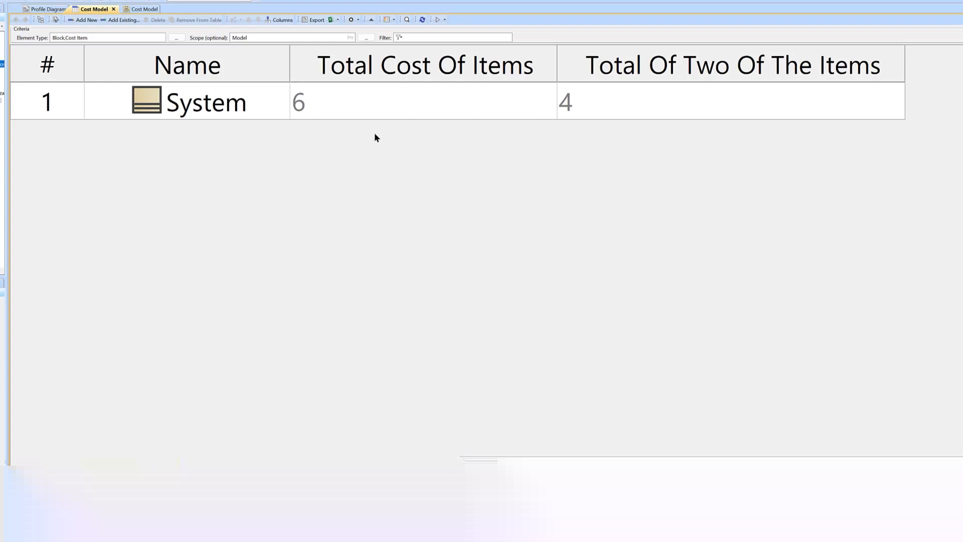
pyautogui.click(364, 105)
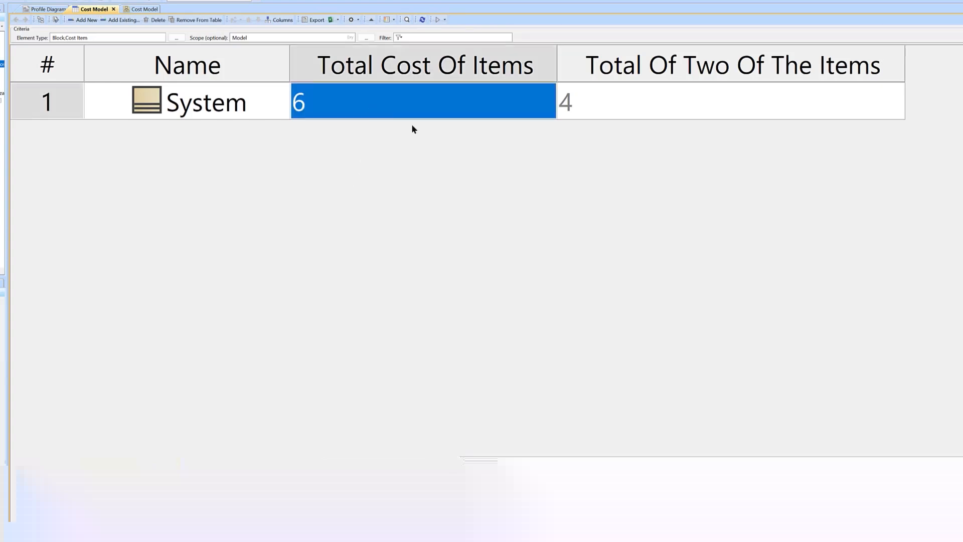
pyautogui.click(597, 111)
pyautogui.click(415, 198)
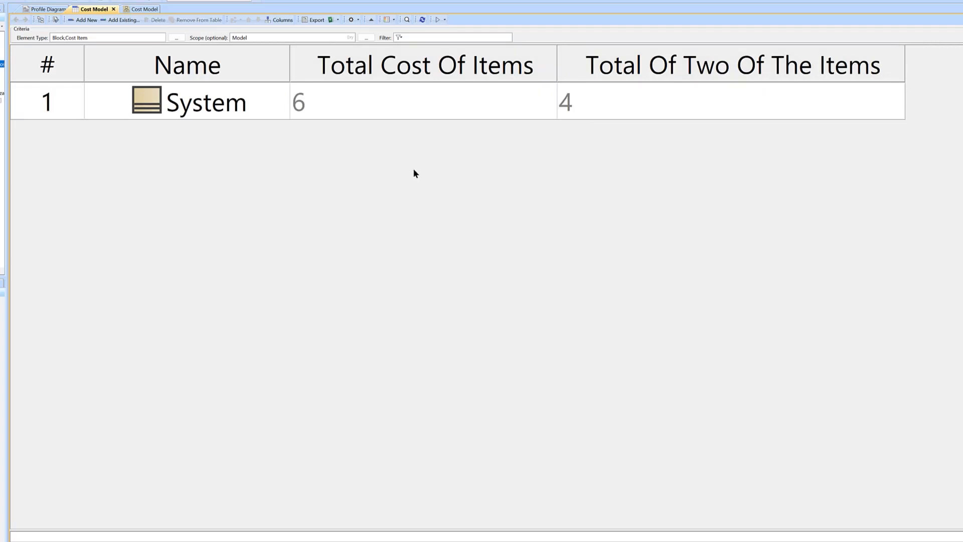
pyautogui.click(379, 117)
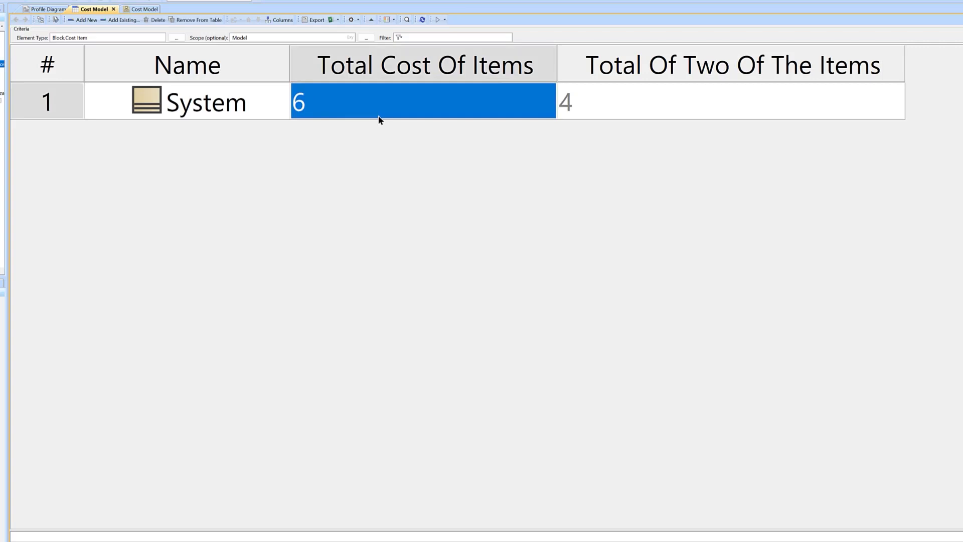
pyautogui.click(627, 115)
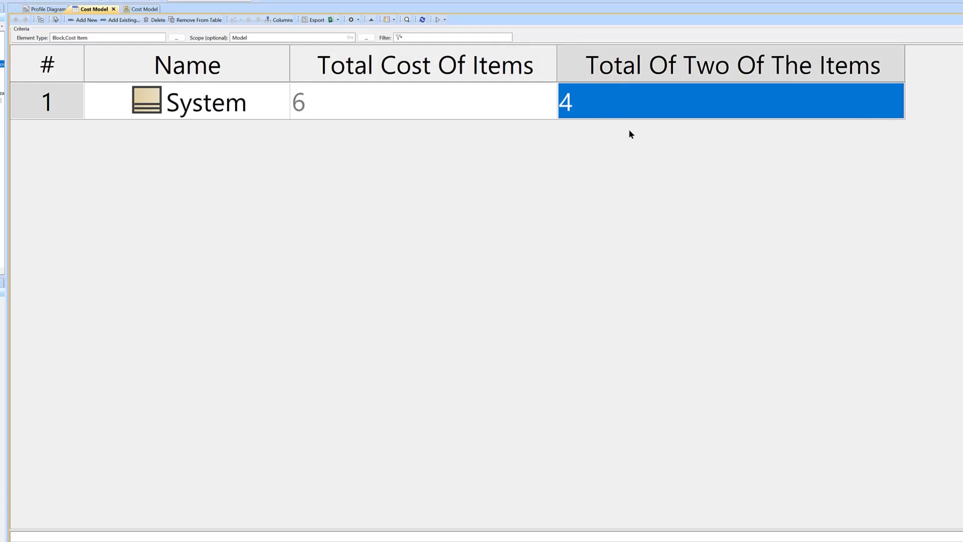
# Open the Total Cost Of Items derived property for editing and inspect its available operations, Script1's parameters and the OCL body.
pyautogui.rightClick(532, 74)
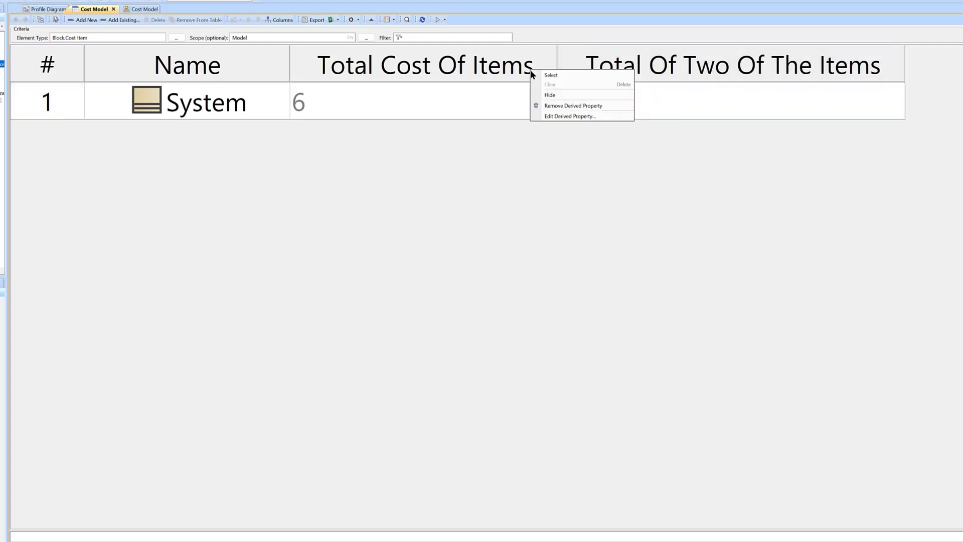
pyautogui.click(569, 118)
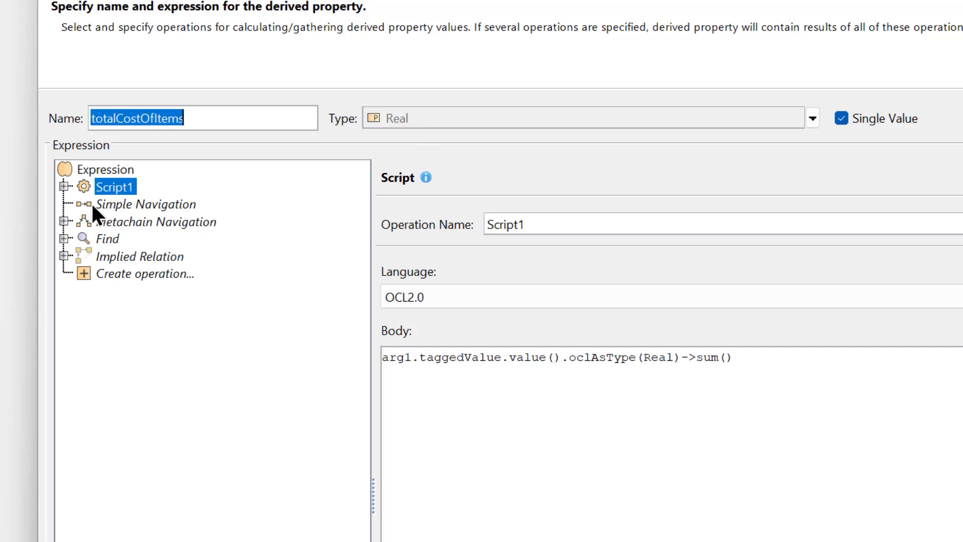
pyautogui.click(118, 274)
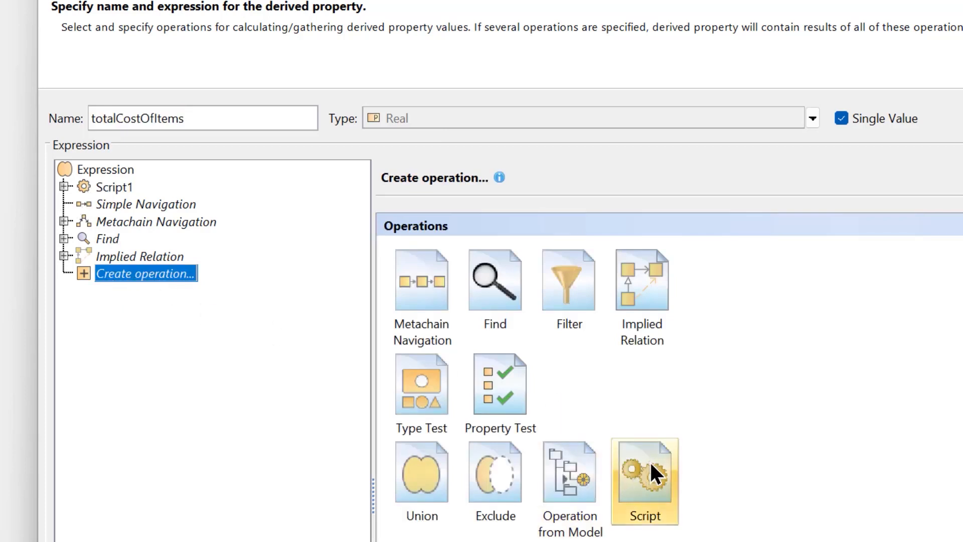
pyautogui.click(63, 187)
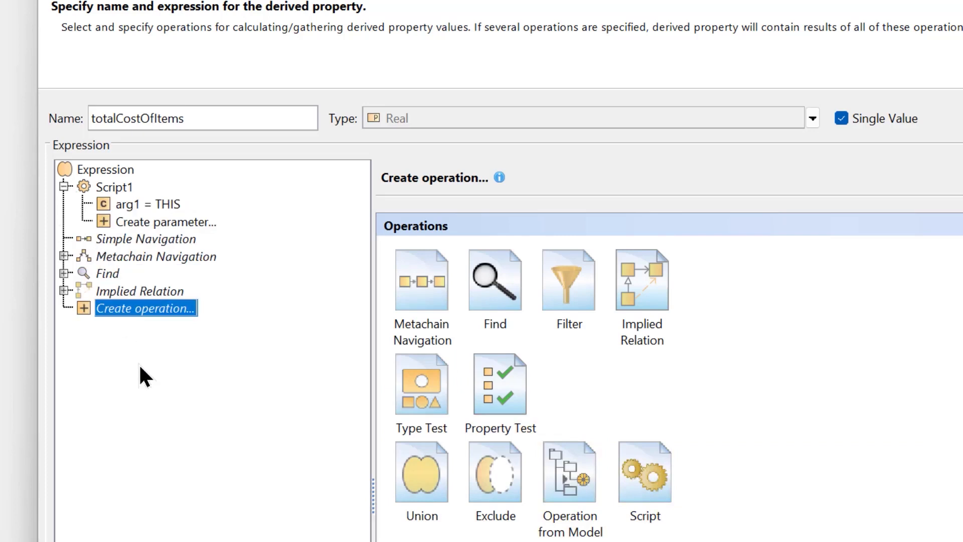
pyautogui.click(110, 185)
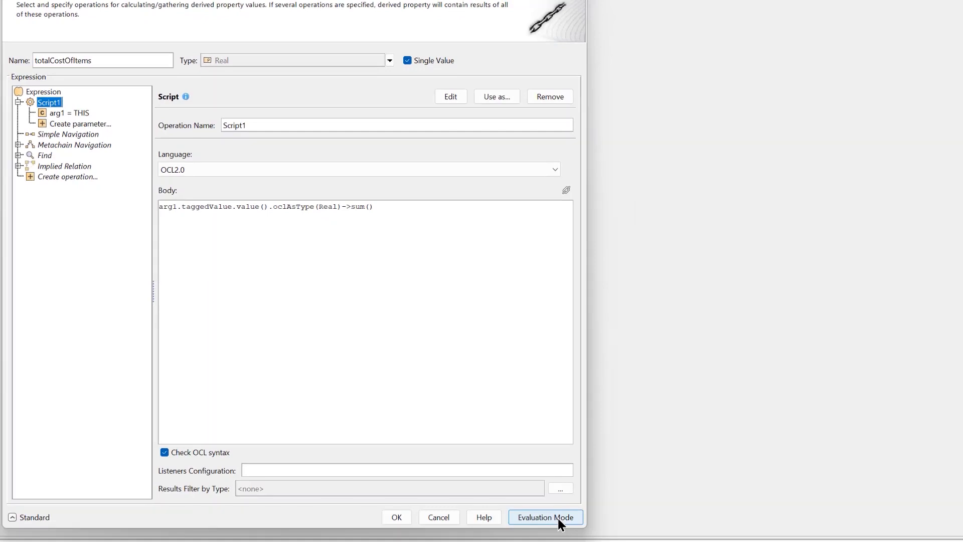
# Switch the totalCostOfItems expression to evaluation mode, evaluate it without an argument for THIS, and widen the dialog.
pyautogui.click(557, 516)
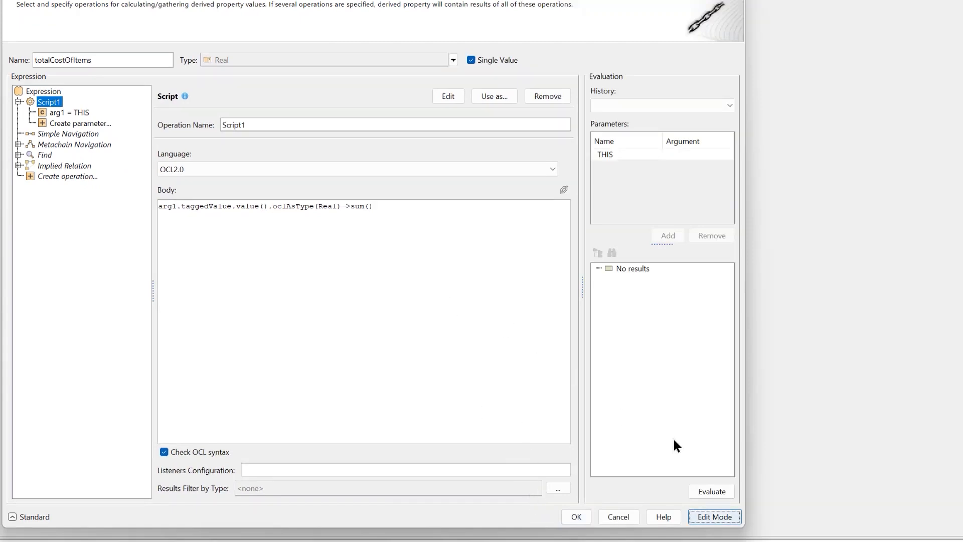
pyautogui.click(697, 490)
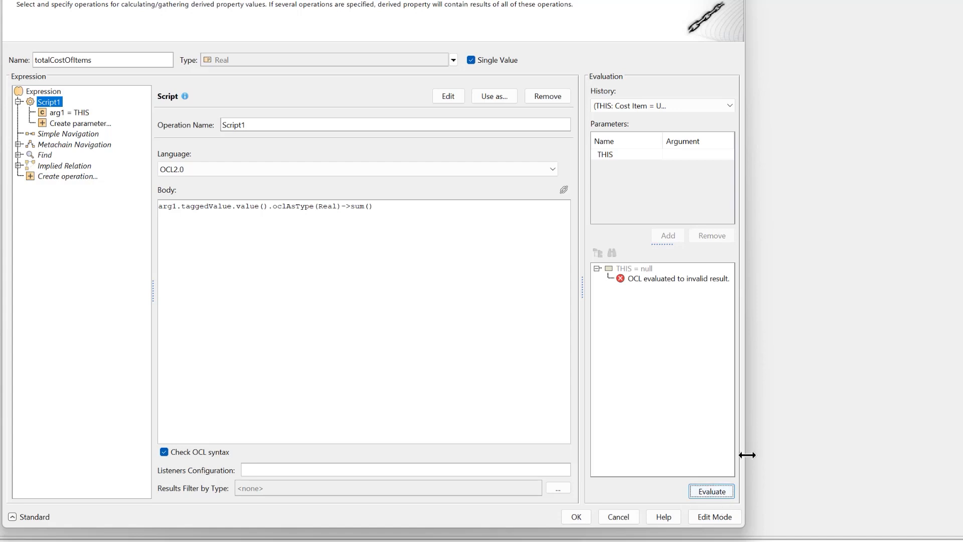
pyautogui.moveTo(745, 453); pyautogui.dragTo(814, 454)
# Evaluate the totalCostOfItems expression with the System block as the THIS argument, inspect the result, and close the expression without saving.
pyautogui.click(778, 154)
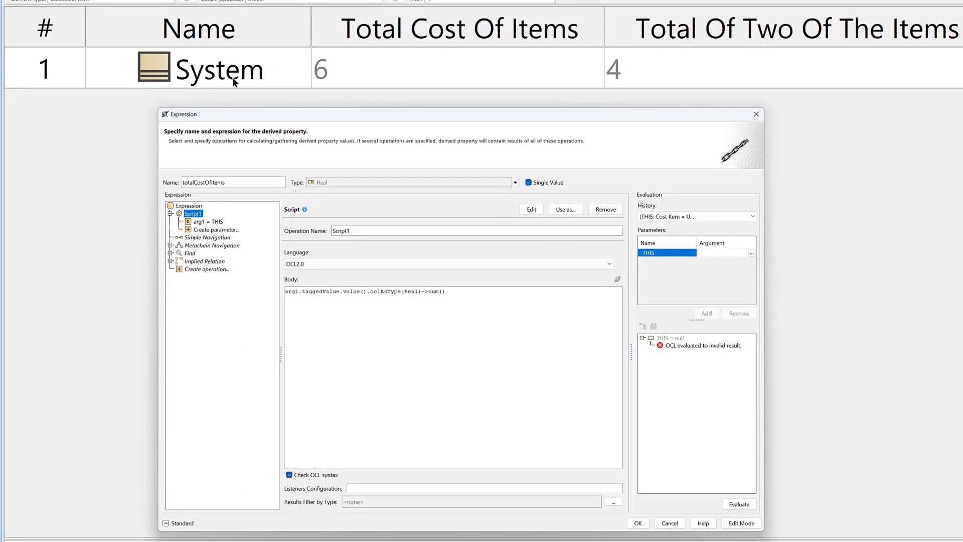
pyautogui.click(753, 254)
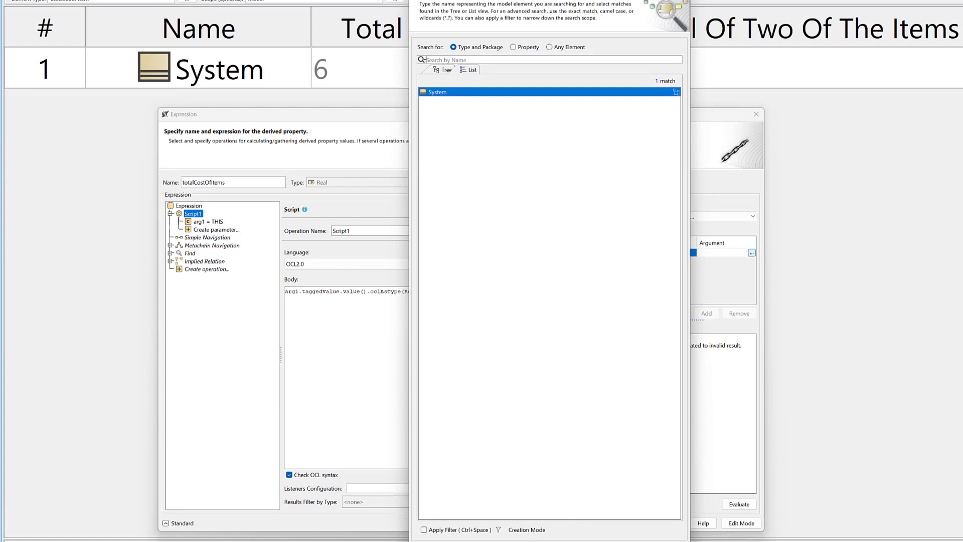
pyautogui.press('Return')
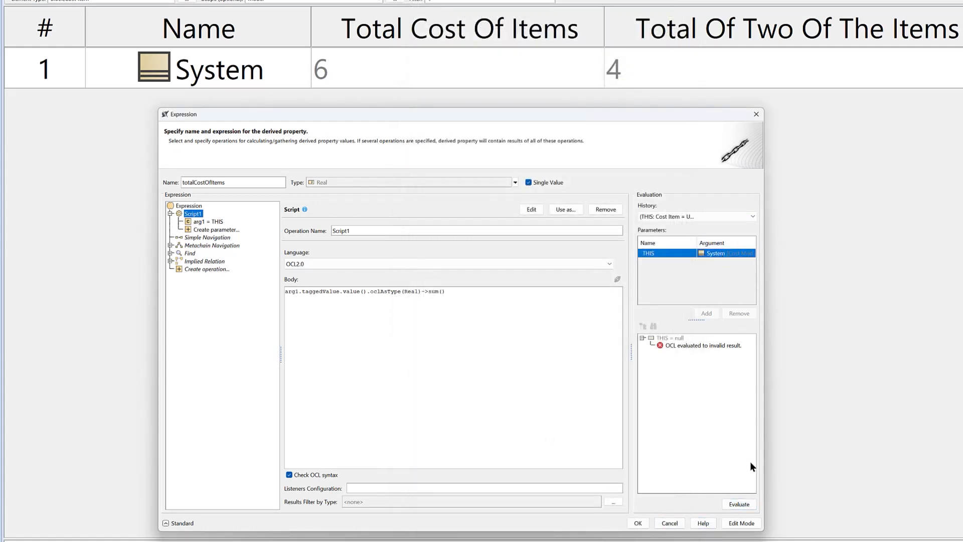
pyautogui.click(739, 504)
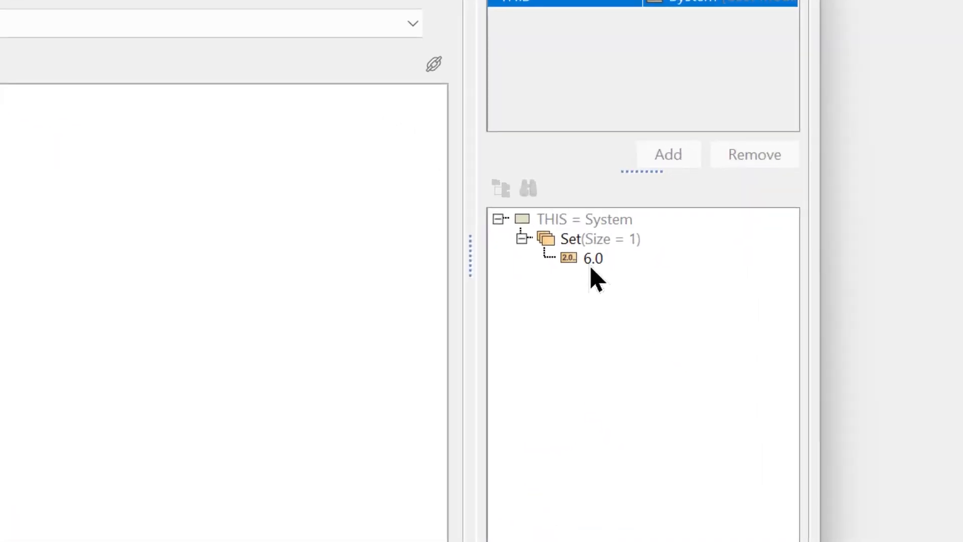
pyautogui.click(592, 266)
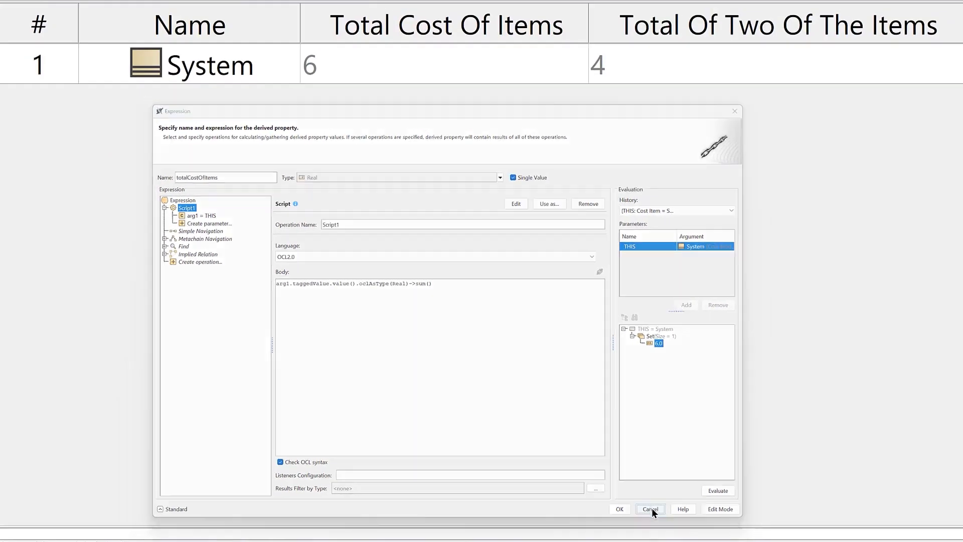
pyautogui.click(652, 508)
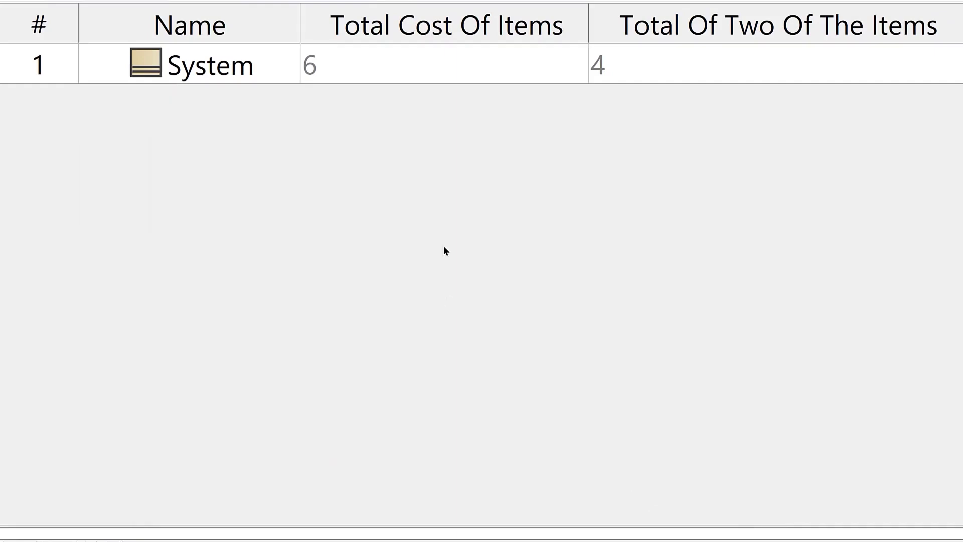
pyautogui.click(393, 74)
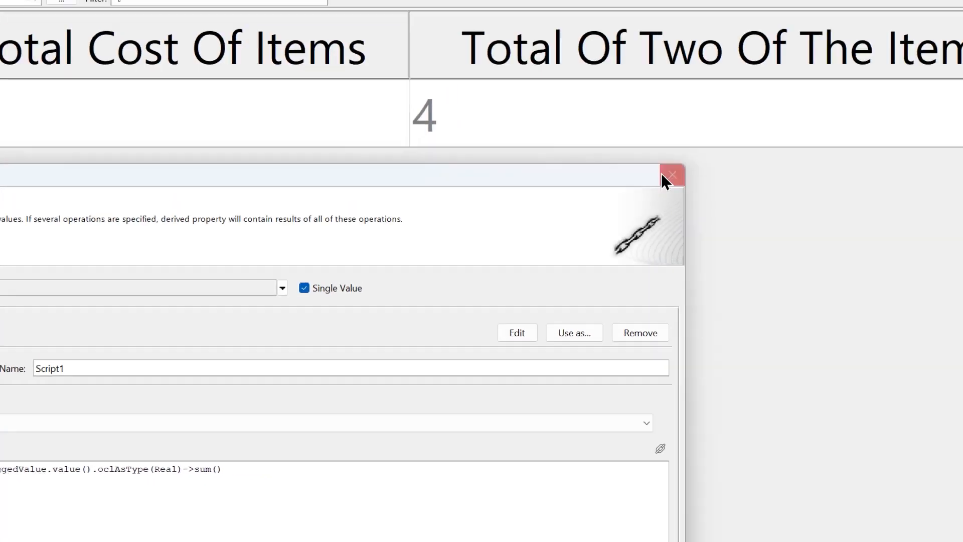
pyautogui.click(663, 175)
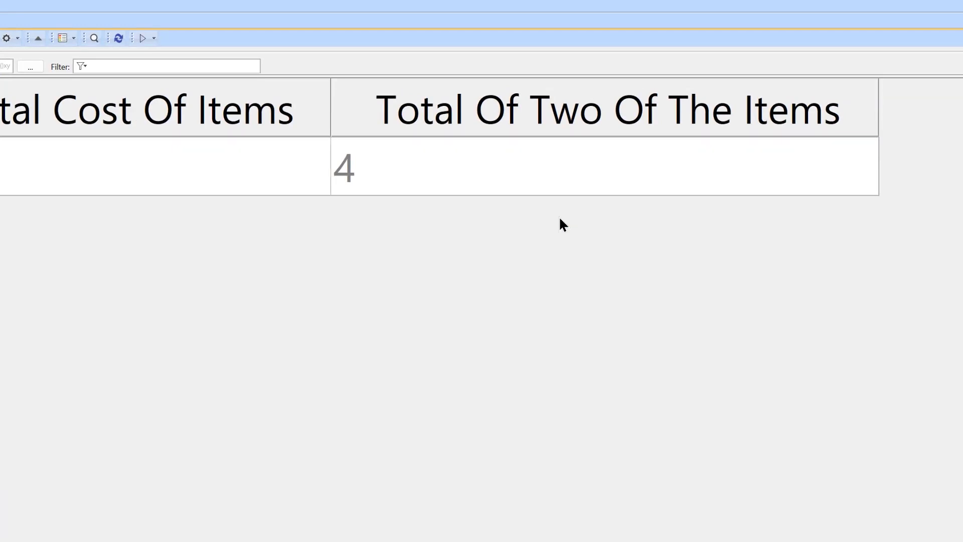
# Open the Total Of Two Of The Items derived property for editing and inspect Script1's arg1 parameter and its name.
pyautogui.rightClick(646, 121)
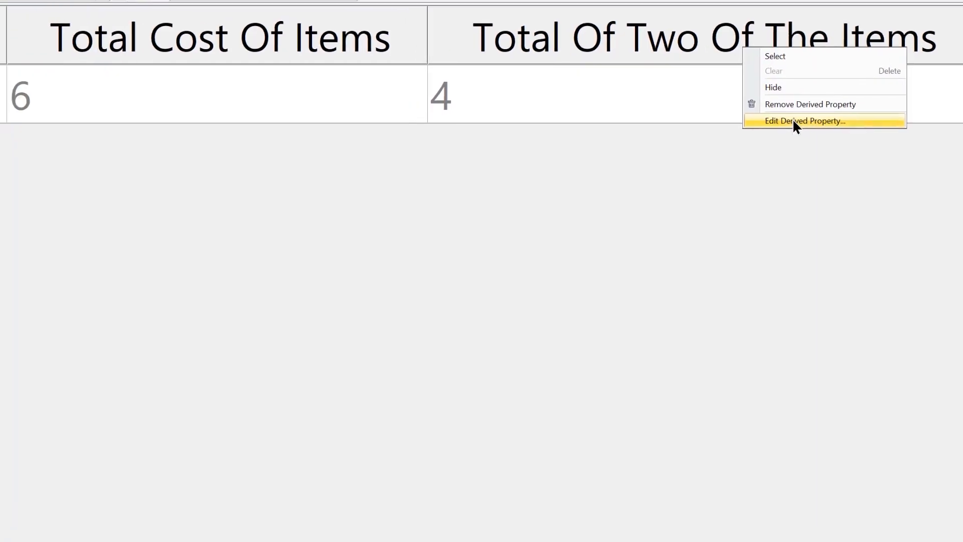
pyautogui.click(702, 193)
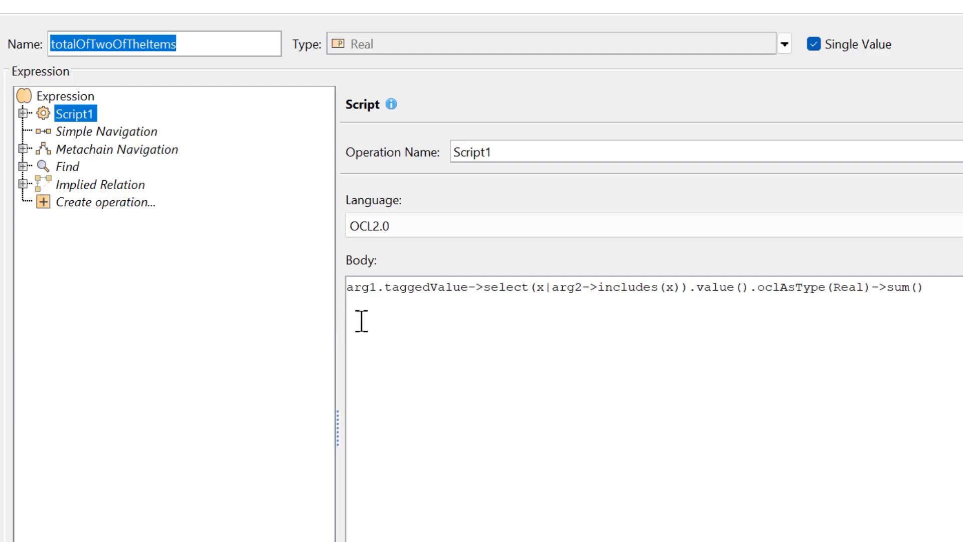
pyautogui.click(23, 112)
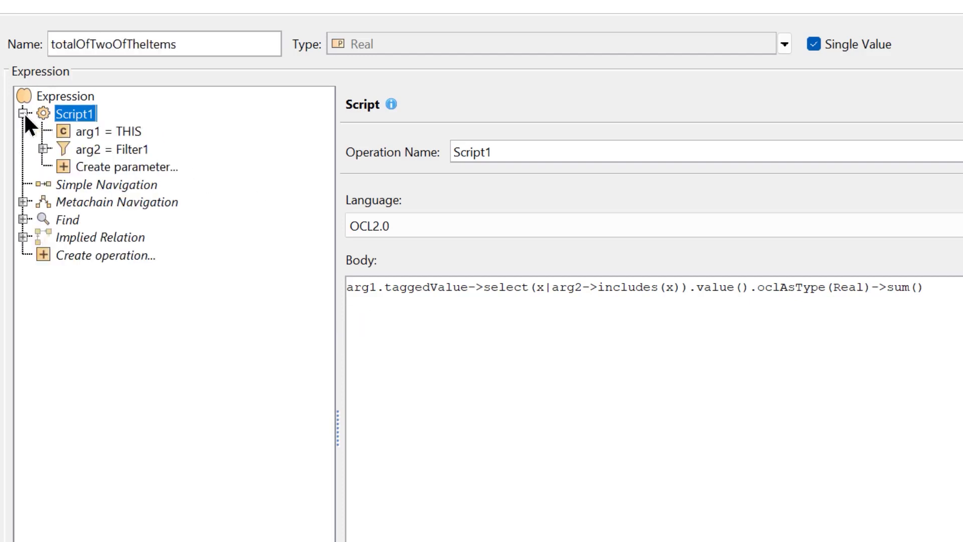
pyautogui.click(98, 131)
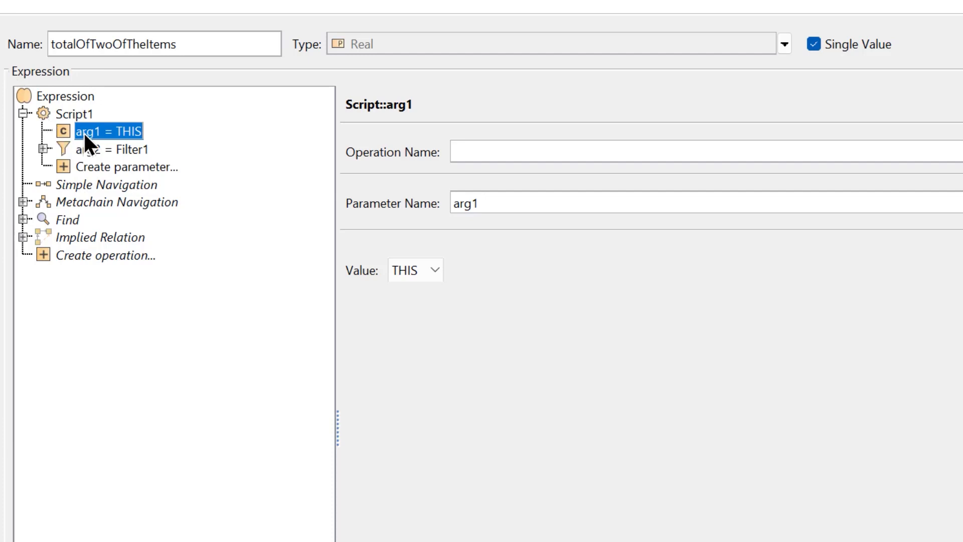
pyautogui.doubleClick(519, 202)
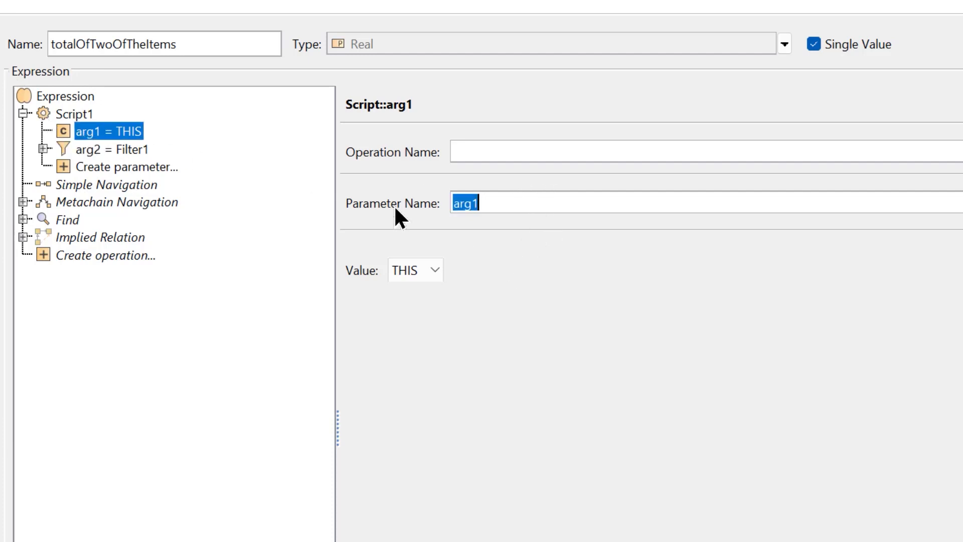
# Examine Script1's OCL body, including its taggedValue part, and show the settings of the arg2 parameter.
pyautogui.click(79, 113)
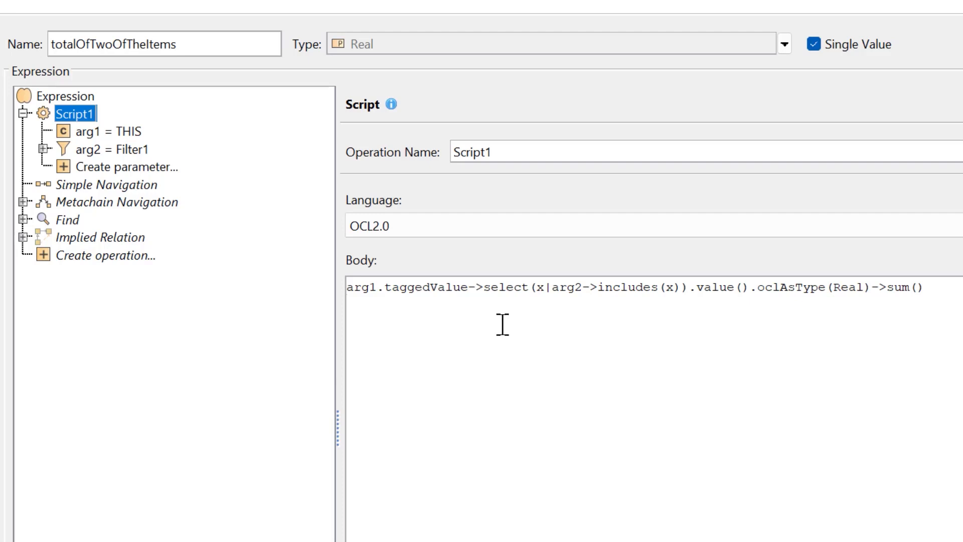
pyautogui.moveTo(384, 288); pyautogui.dragTo(467, 288)
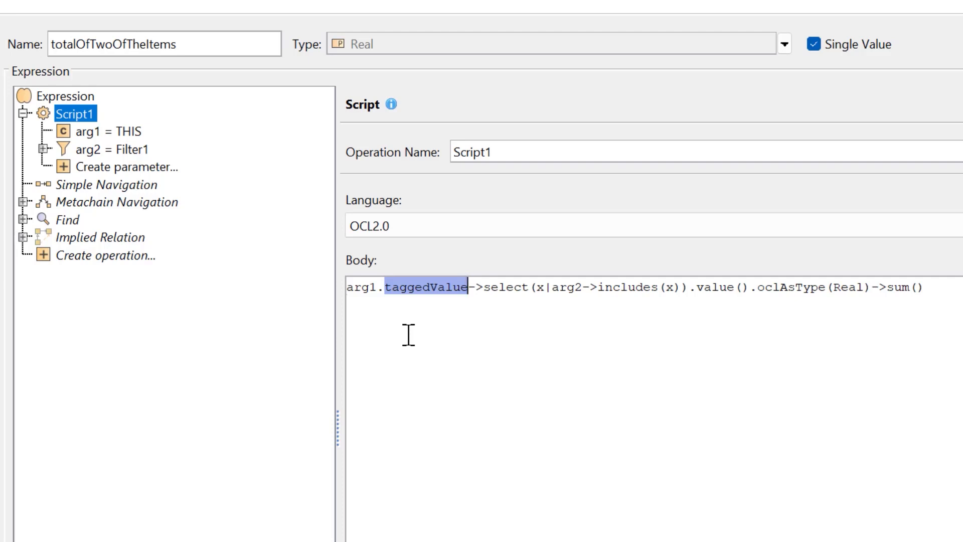
pyautogui.click(486, 330)
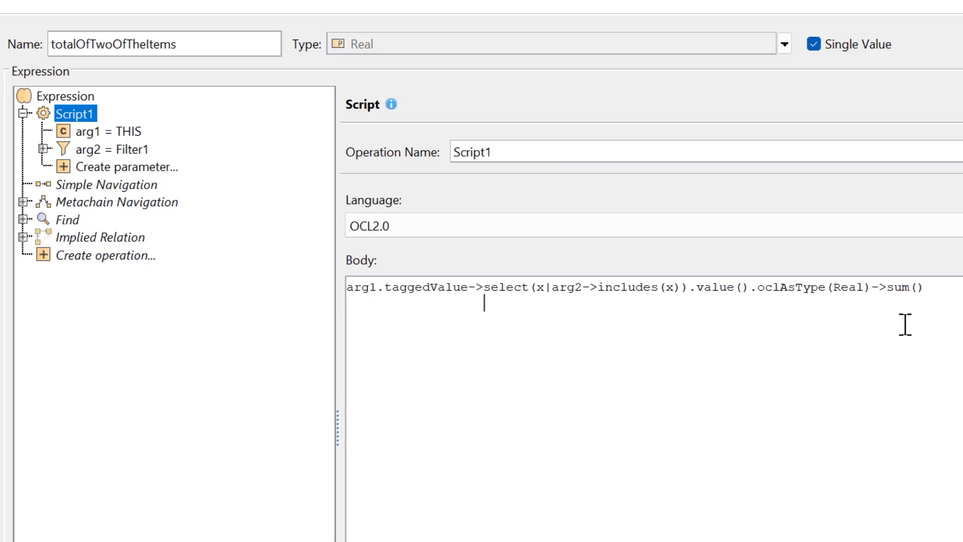
pyautogui.click(89, 149)
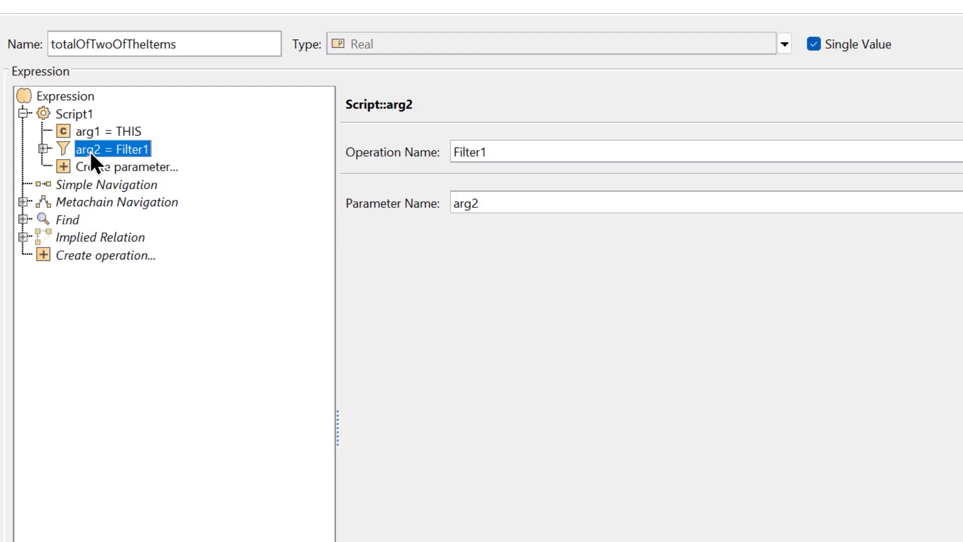
# Expand the arg2 Filter1 parameter and show the Filter operation among the operations available when creating a parameter.
pyautogui.click(44, 149)
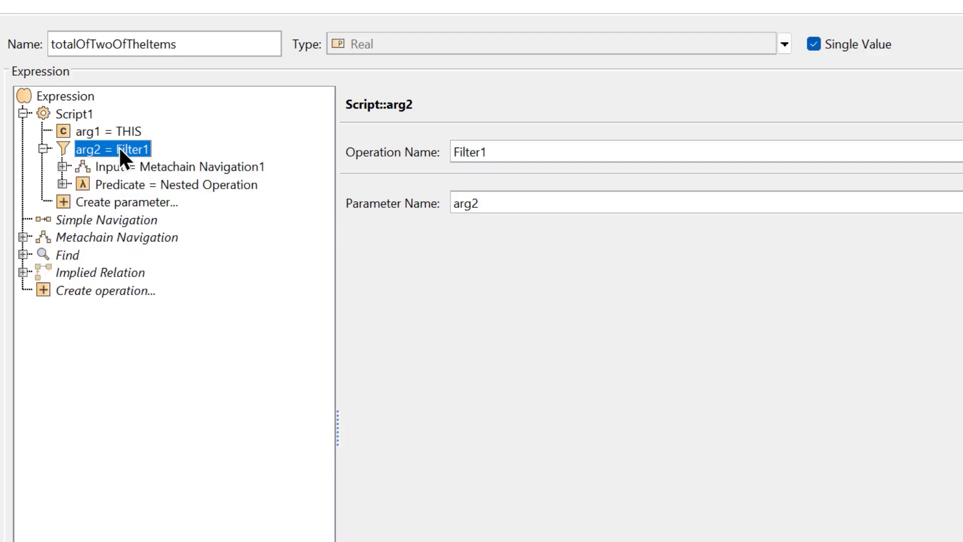
pyautogui.click(105, 292)
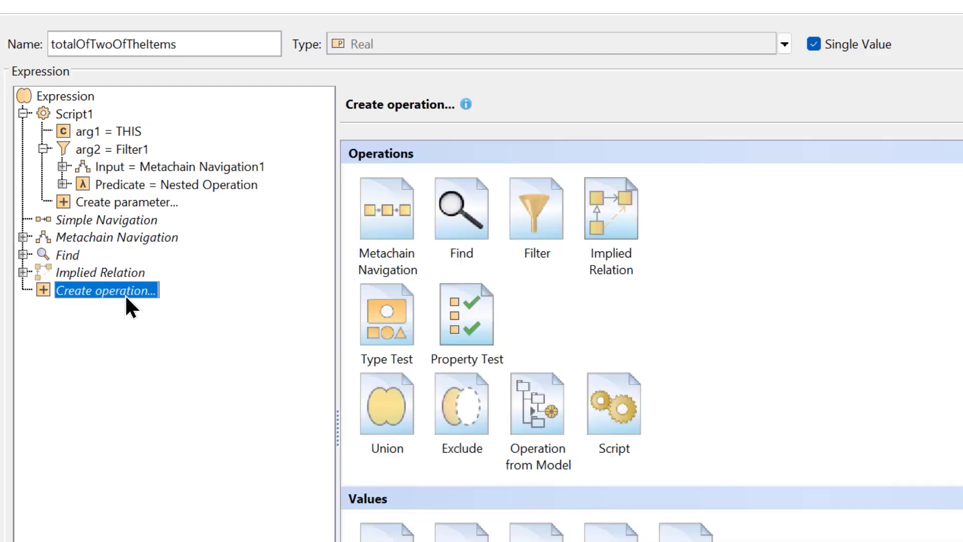
pyautogui.click(90, 149)
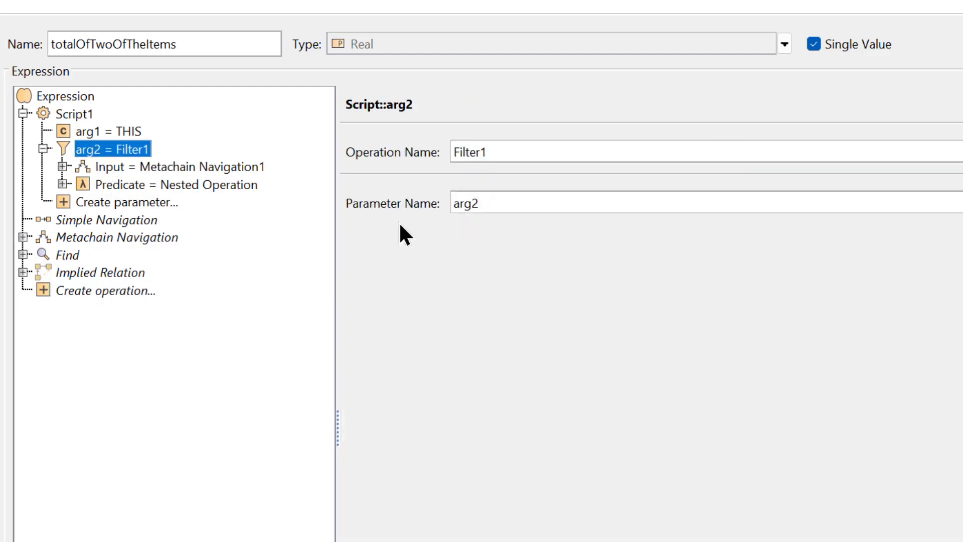
pyautogui.click(106, 202)
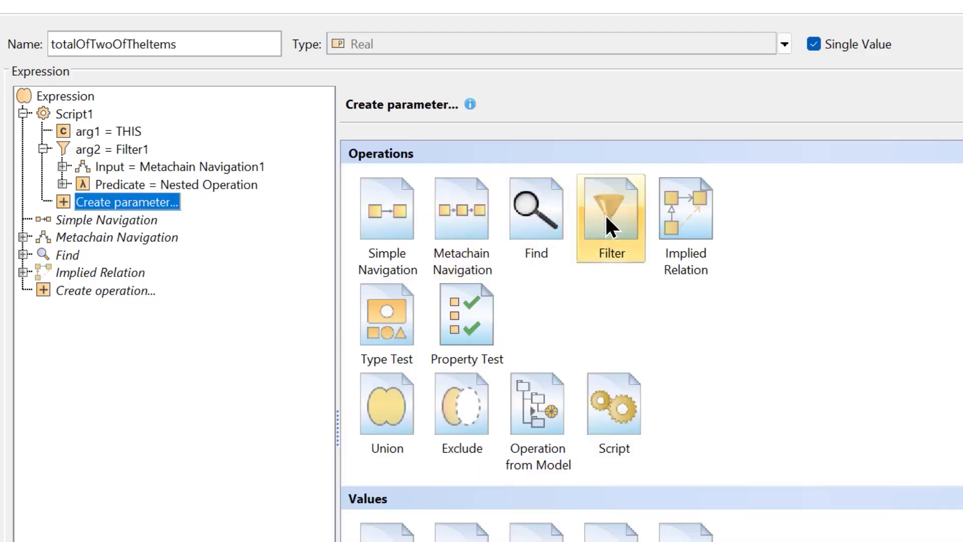
pyautogui.click(99, 150)
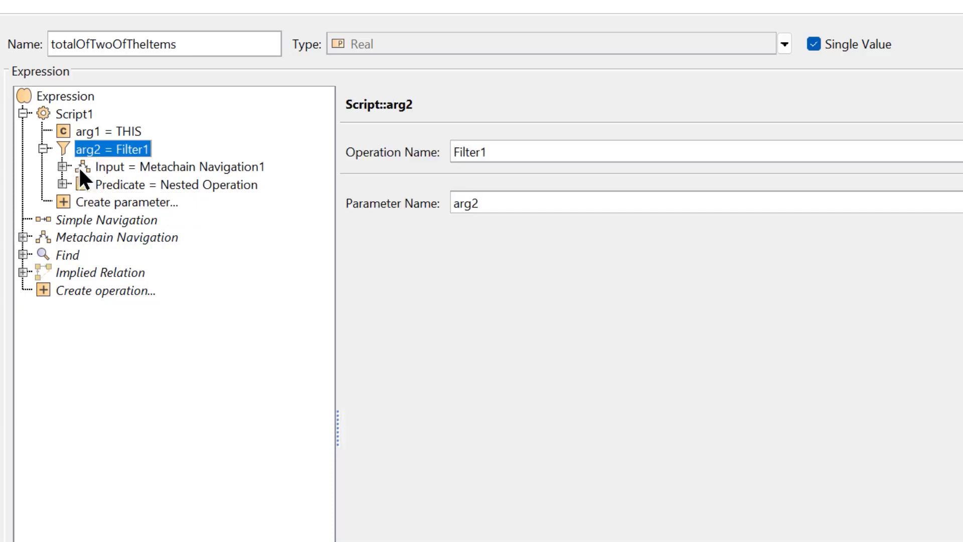
# Expand Filter1's nested-operation predicate and inspect its Contains1 body and arg parameter.
pyautogui.click(80, 169)
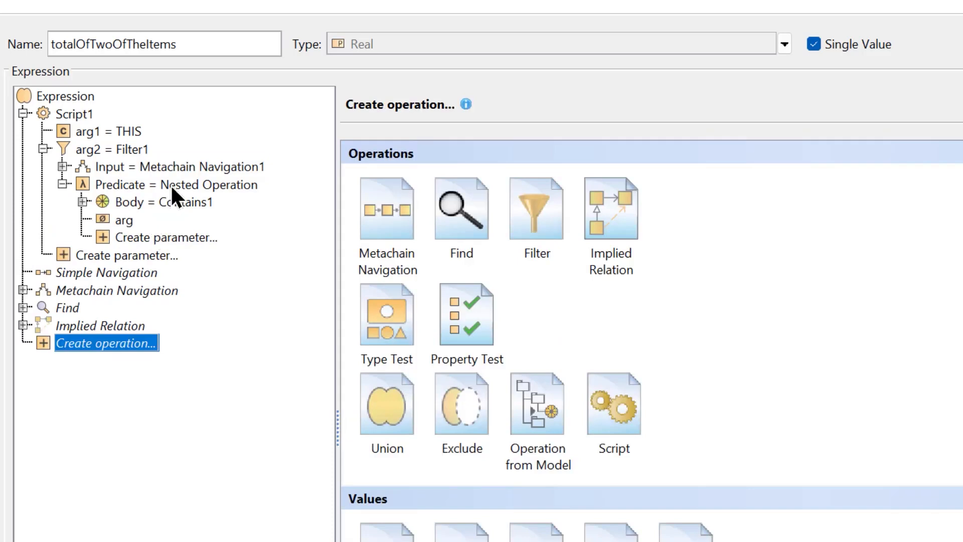
pyautogui.click(125, 202)
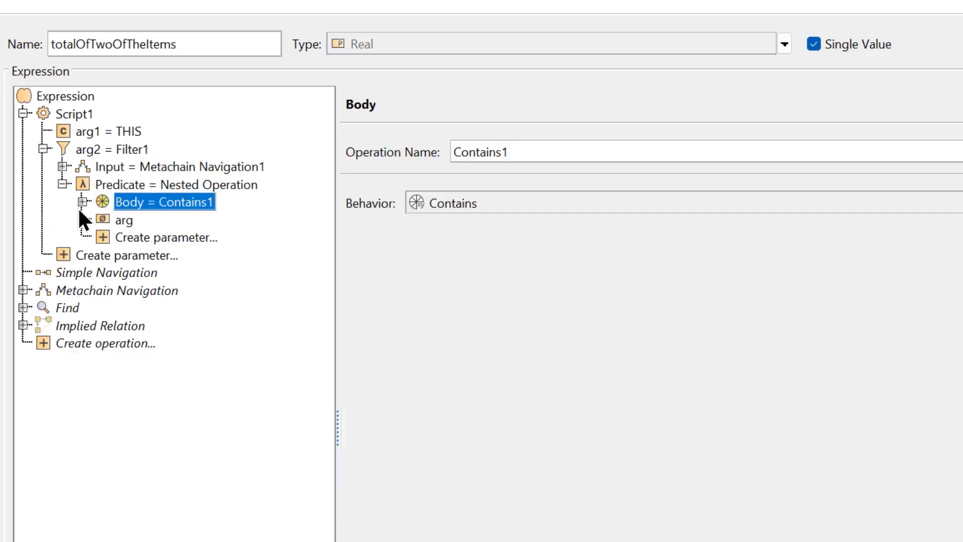
pyautogui.click(125, 219)
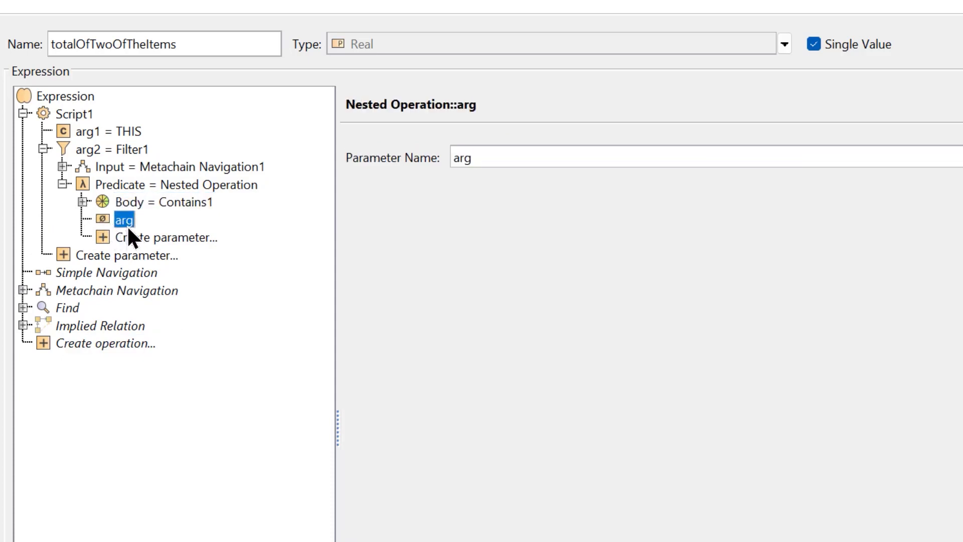
# Expand the Contains1 body and its Collection1 input, and inspect the costItem1 and costItem2 elements.
pyautogui.click(82, 201)
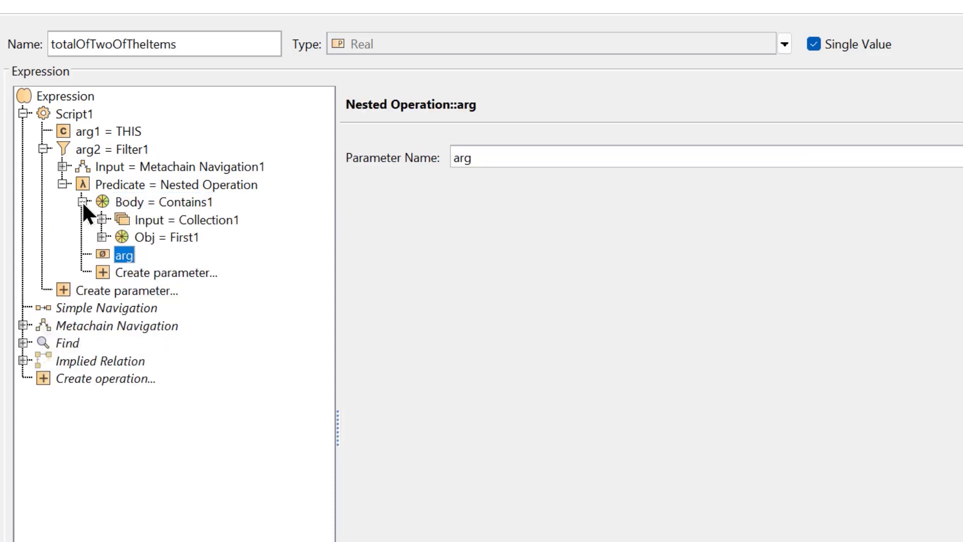
pyautogui.click(150, 221)
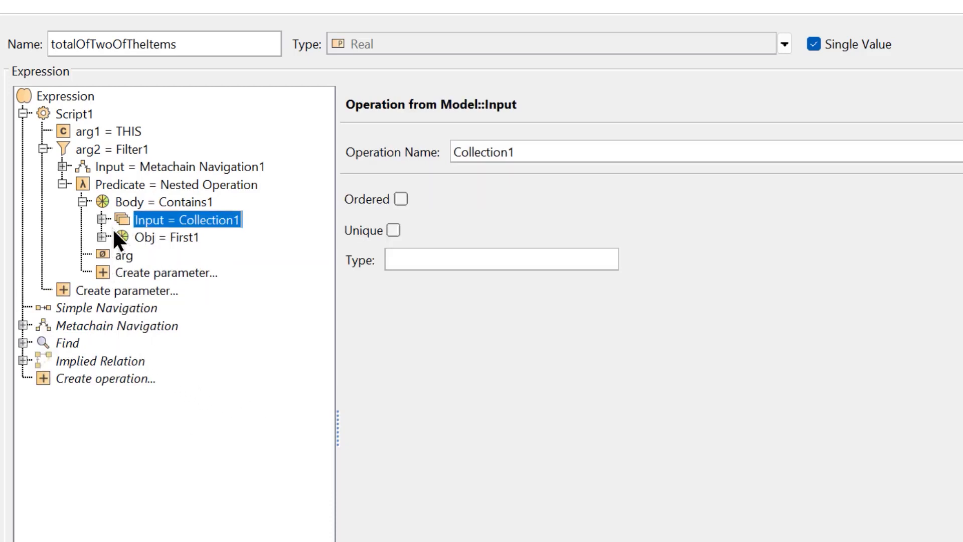
pyautogui.click(102, 219)
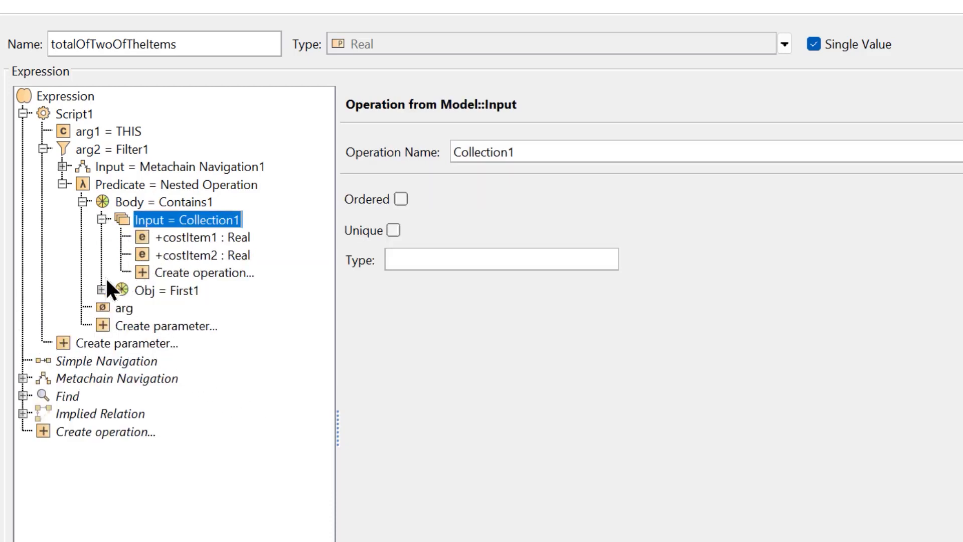
pyautogui.click(206, 238)
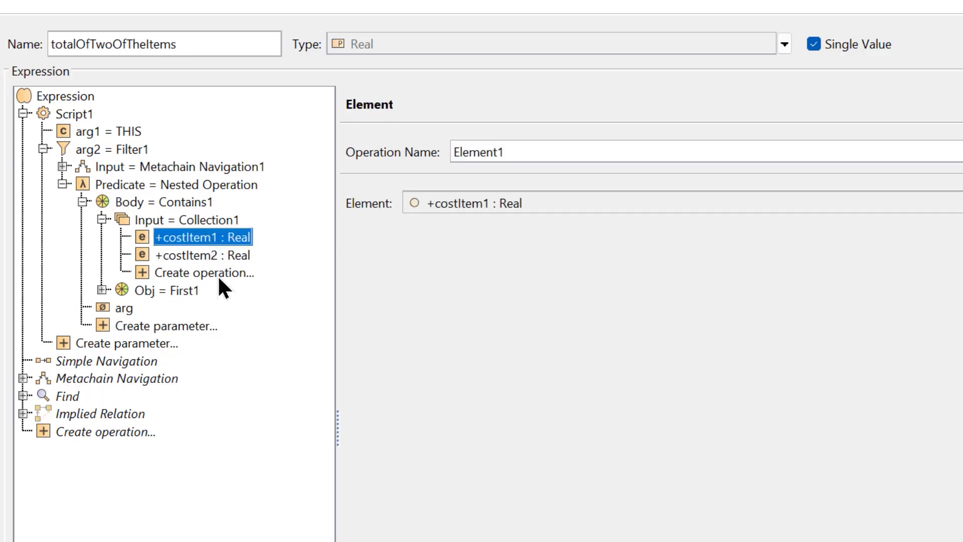
pyautogui.click(208, 256)
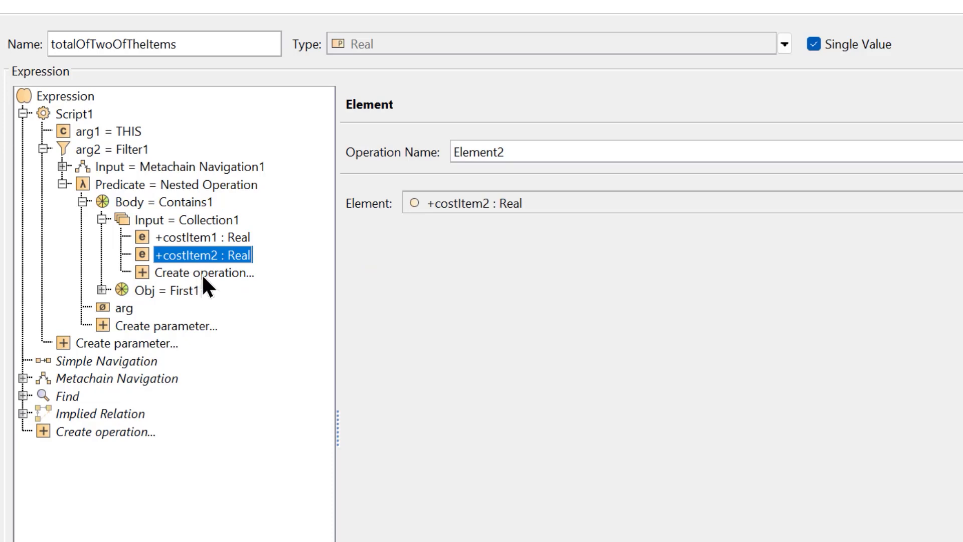
# Try adding a third Element operation to Collection1, searching the properties for "cos" and highlighting costItem3, and remove the unspecified element.
pyautogui.click(201, 273)
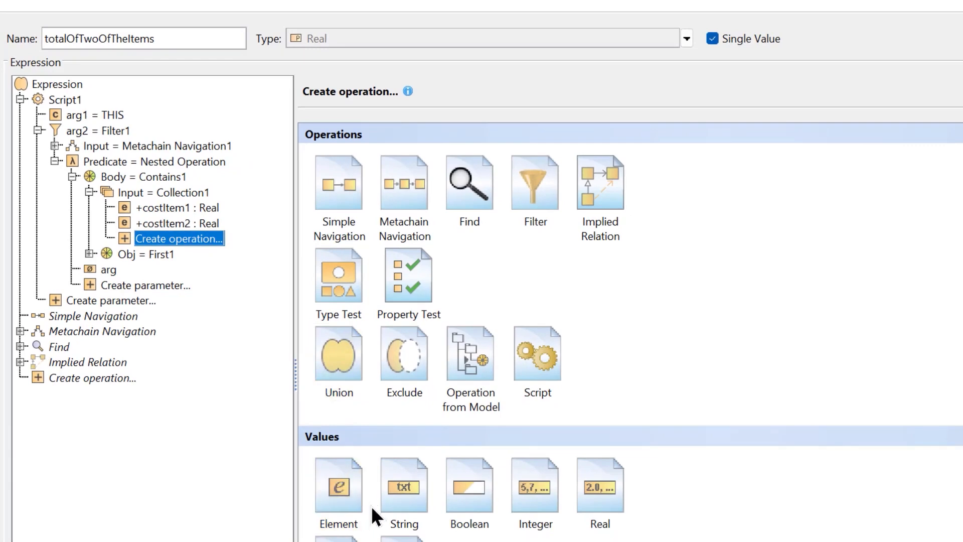
pyautogui.click(348, 487)
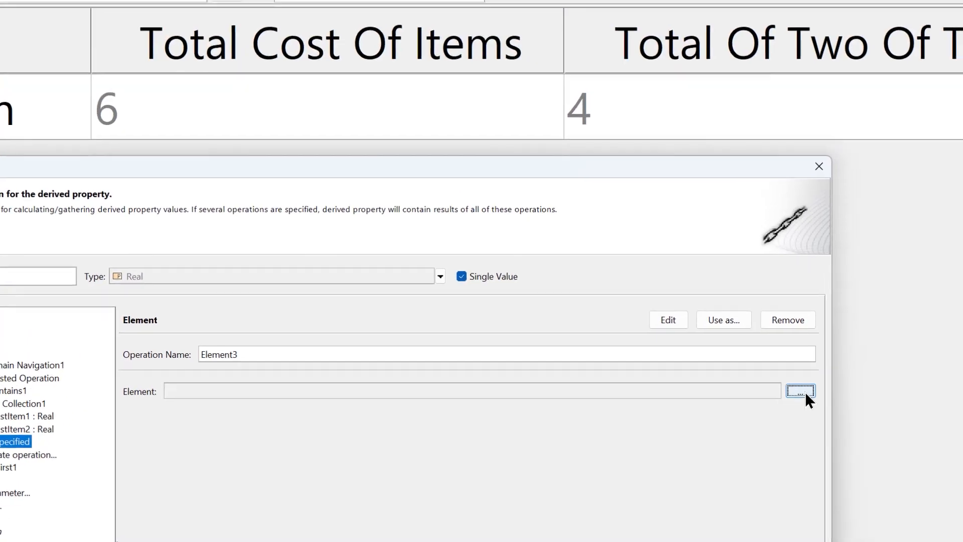
pyautogui.click(927, 147)
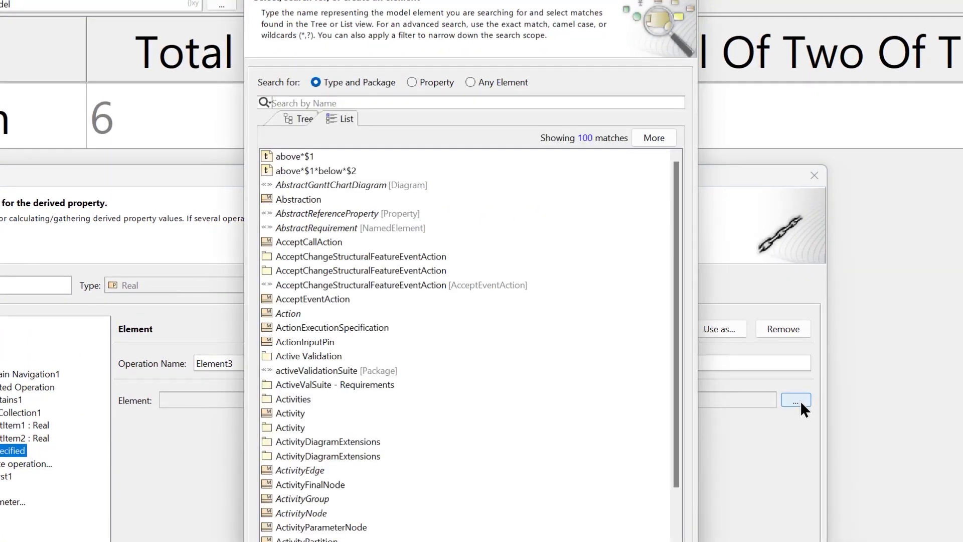
pyautogui.write('co')
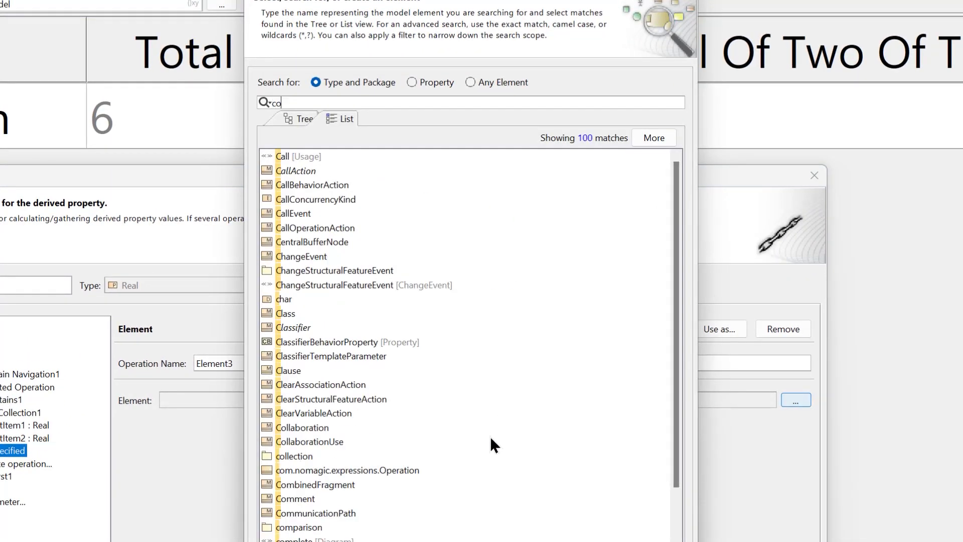
pyautogui.write('s')
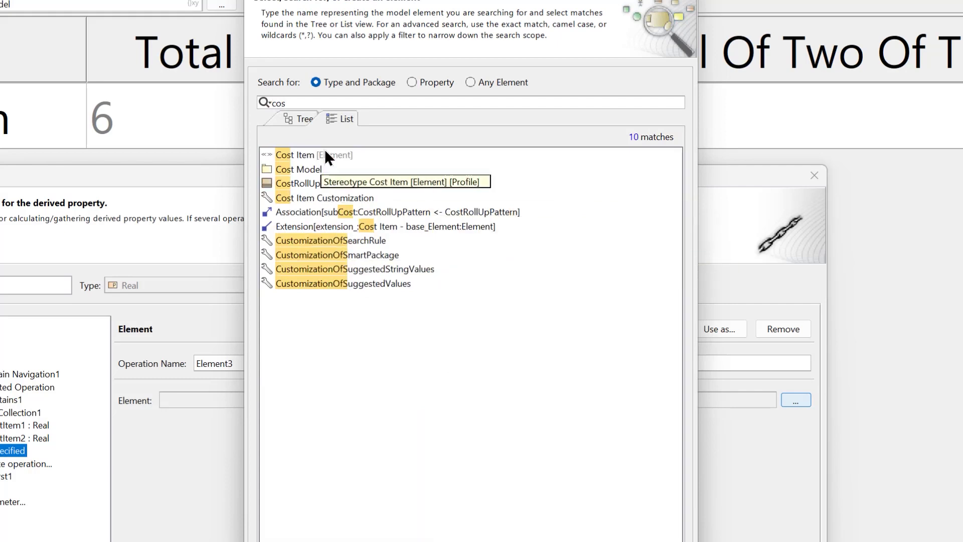
pyautogui.click(412, 83)
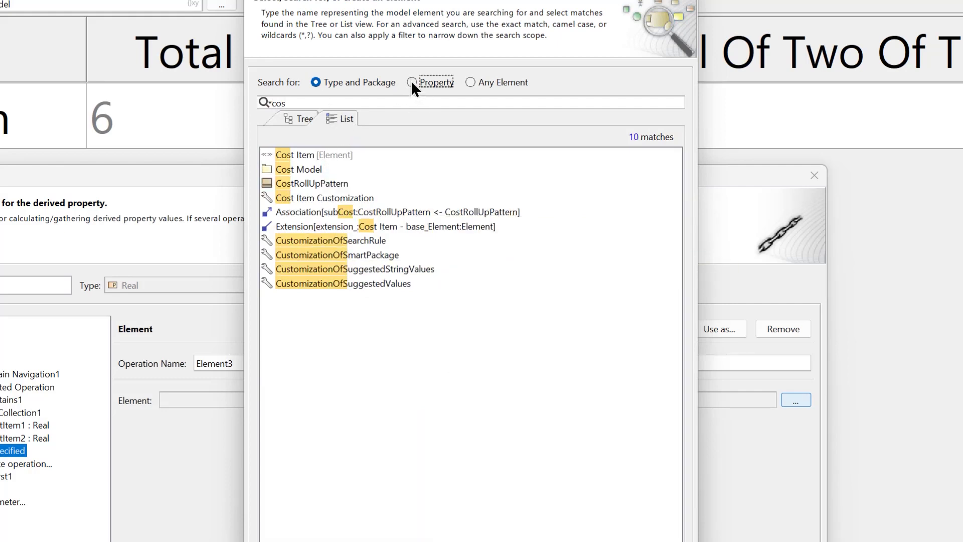
pyautogui.click(342, 200)
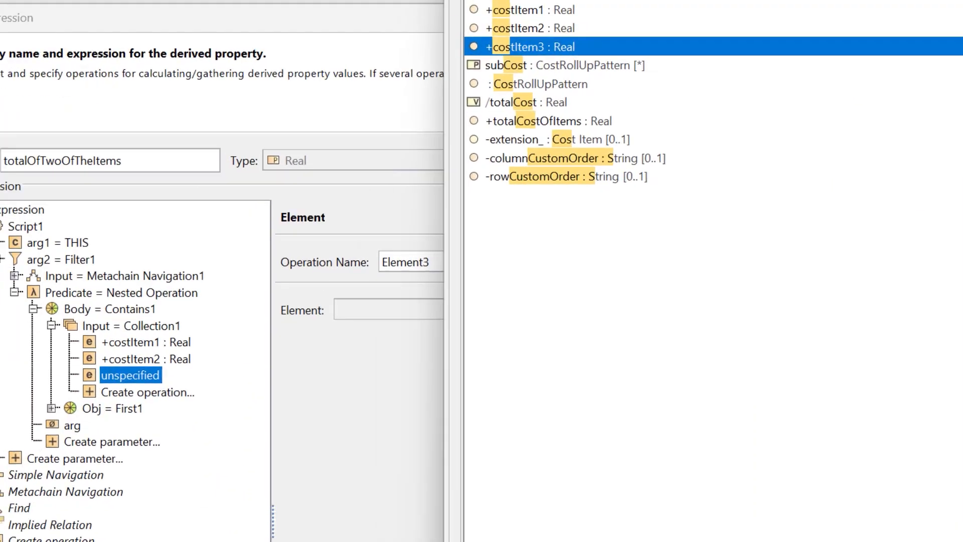
pyautogui.press('Return')
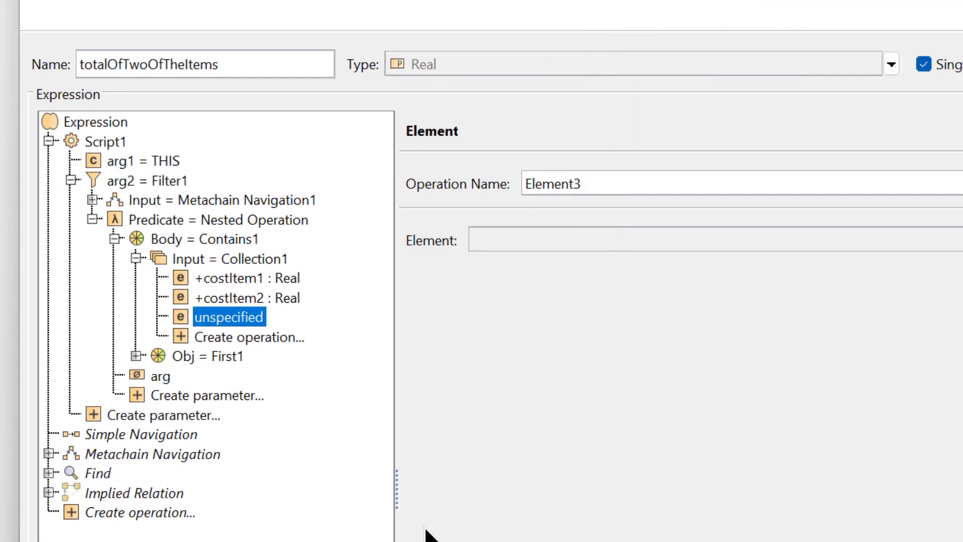
pyautogui.press('Delete')
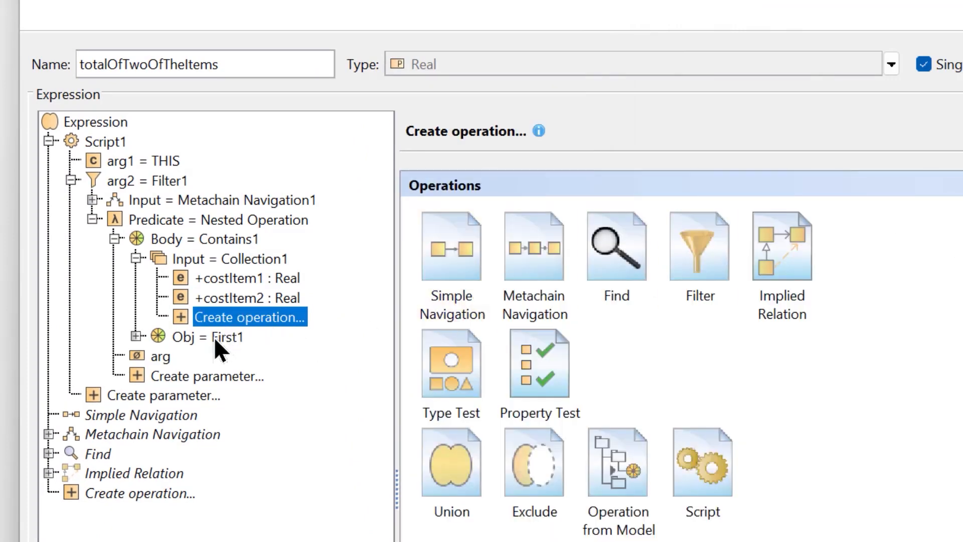
# Inspect the First1 operation used as Obj and its nested input, and collapse Collection1 and First1.
pyautogui.click(181, 337)
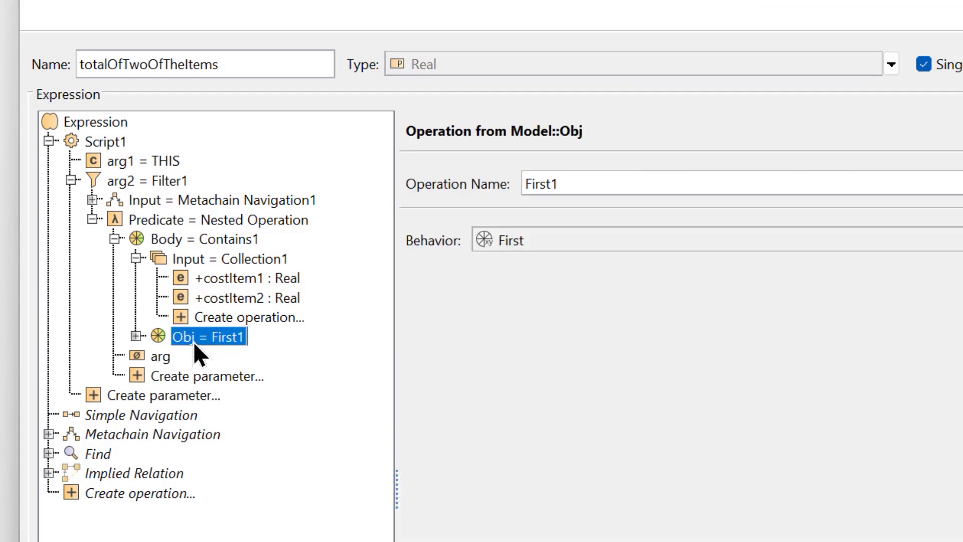
pyautogui.click(135, 336)
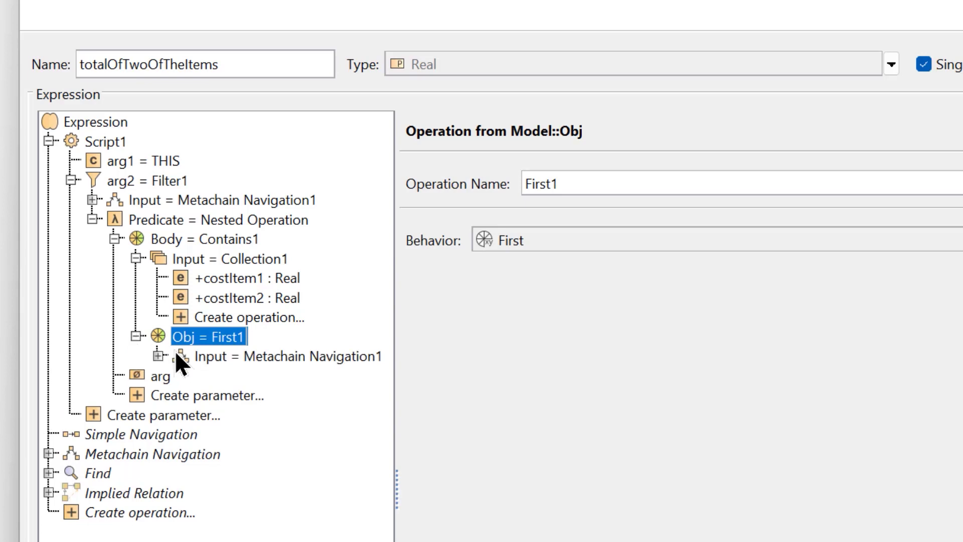
pyautogui.click(136, 258)
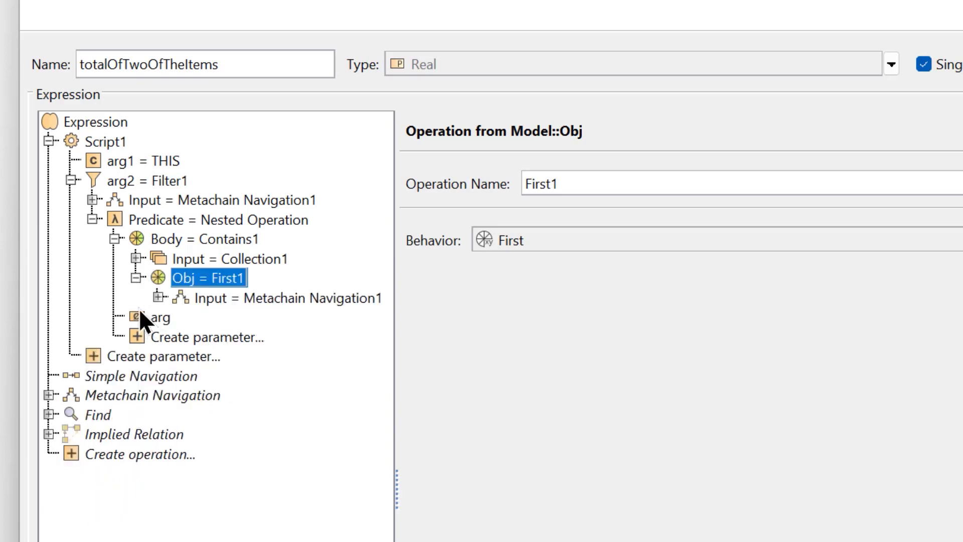
pyautogui.click(135, 277)
# Review the settings of the nested-operation predicate, its Contains1 body and the Collection1 input.
pyautogui.click(160, 221)
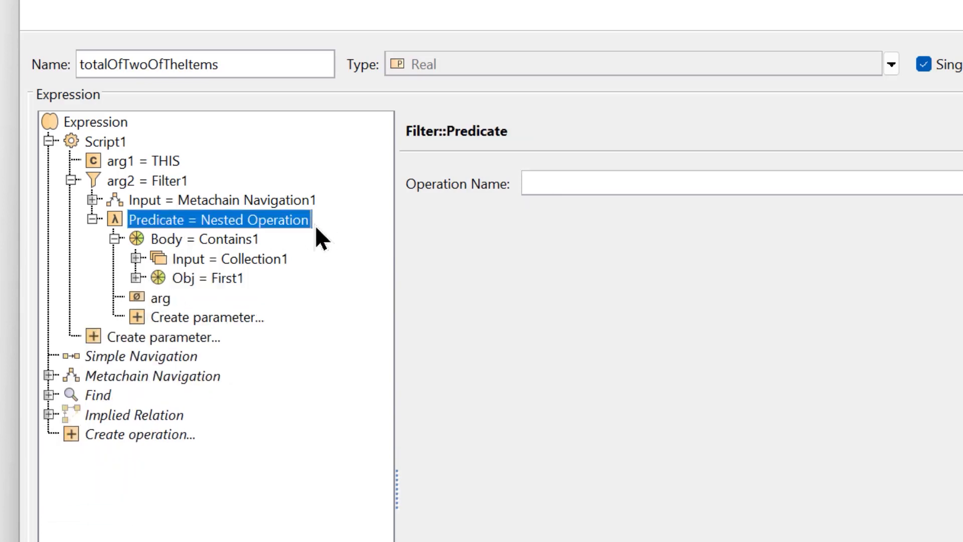
pyautogui.click(239, 240)
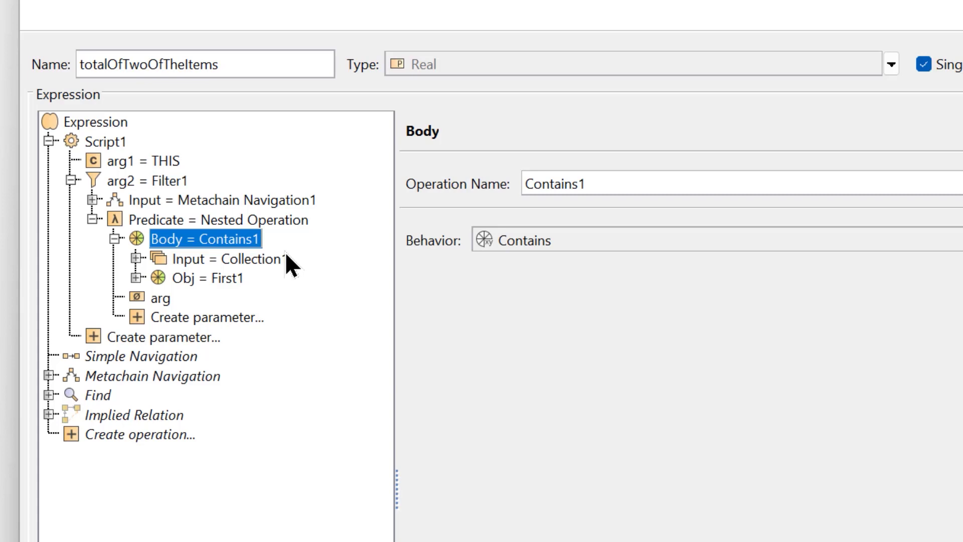
pyautogui.click(251, 257)
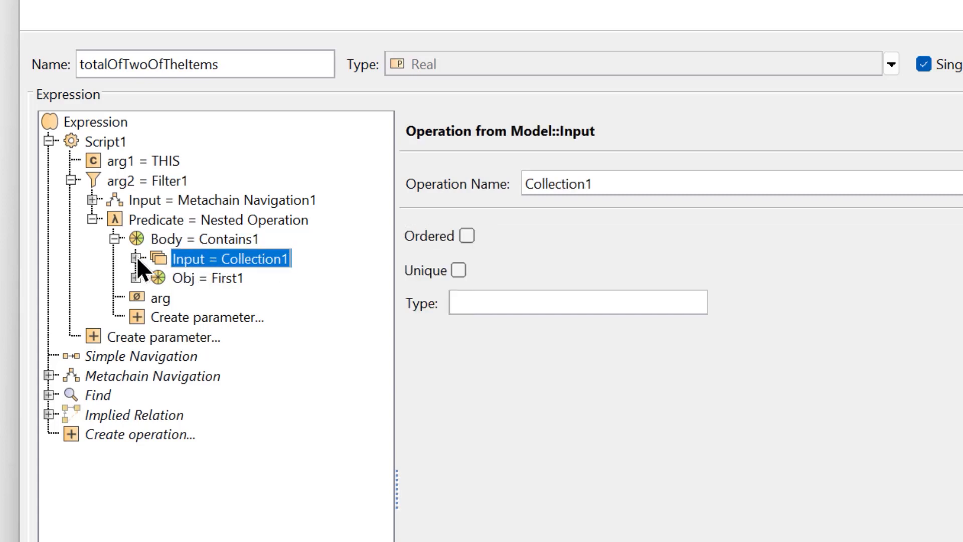
# Expand the First1 operation down to its Metachain Navigation1 input and show the metaclass and property it navigates.
pyautogui.click(185, 279)
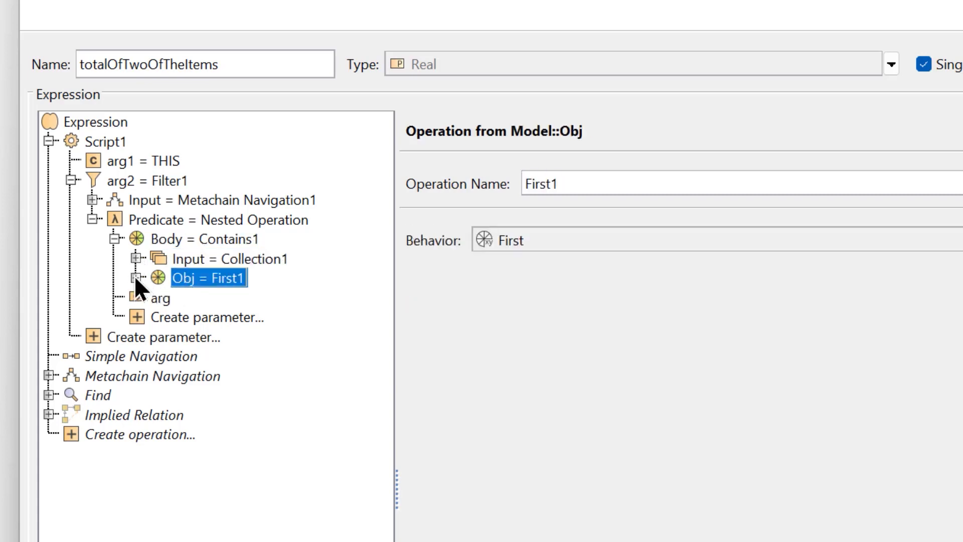
pyautogui.click(135, 277)
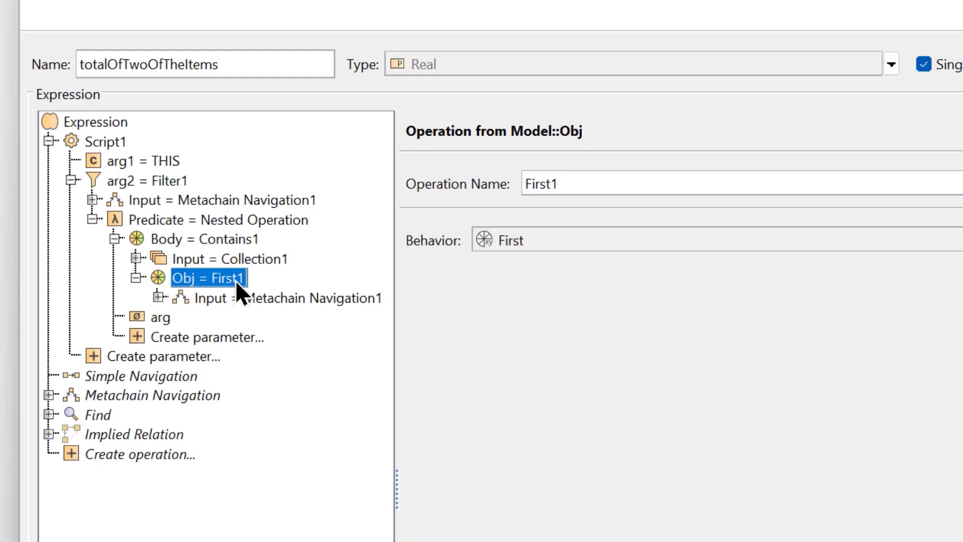
pyautogui.click(159, 297)
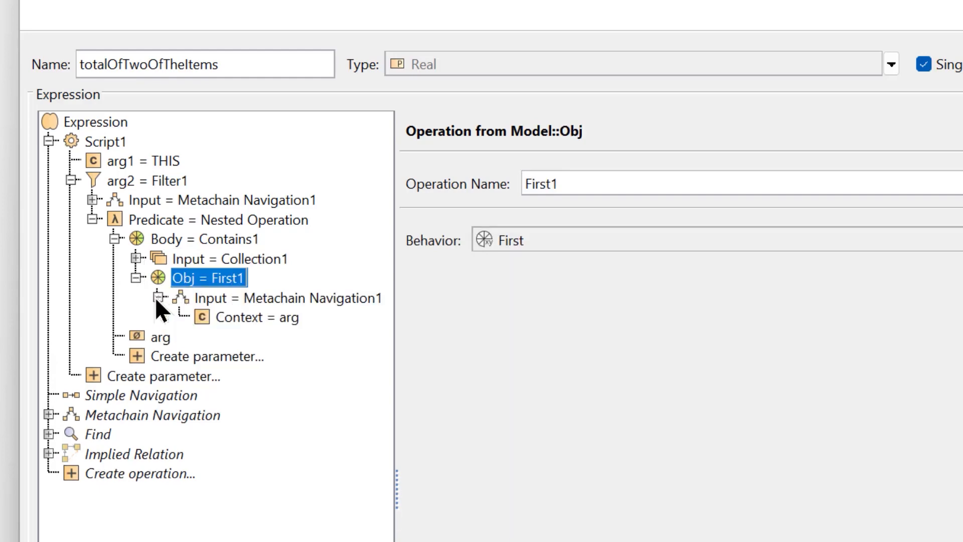
pyautogui.click(206, 299)
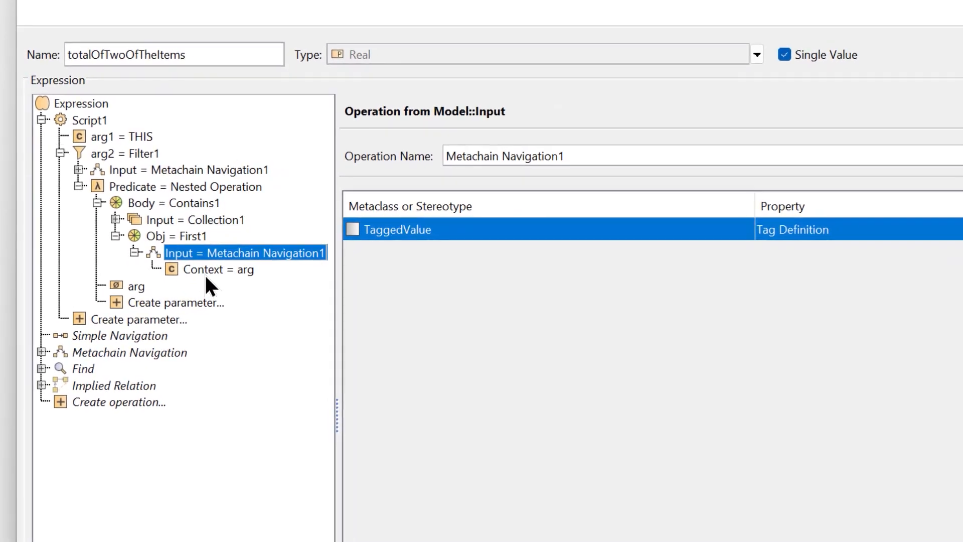
# Show the value choices for the context of First1's Metachain Navigation1 input and choose arg.
pyautogui.click(205, 270)
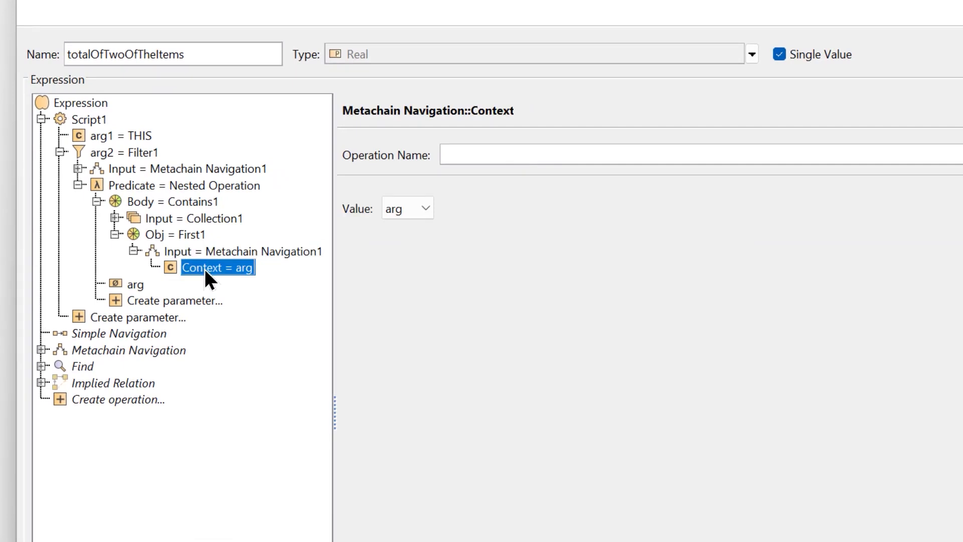
pyautogui.click(424, 210)
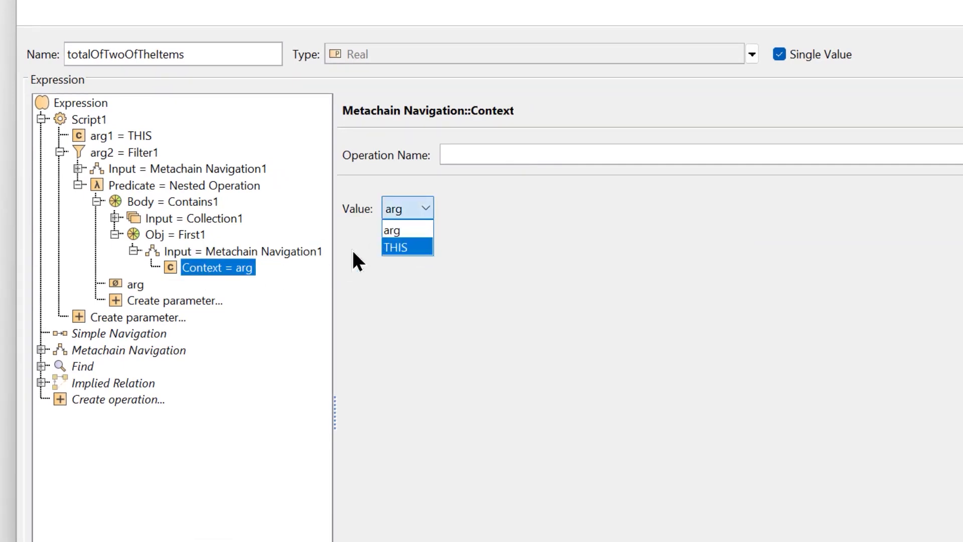
pyautogui.click(391, 231)
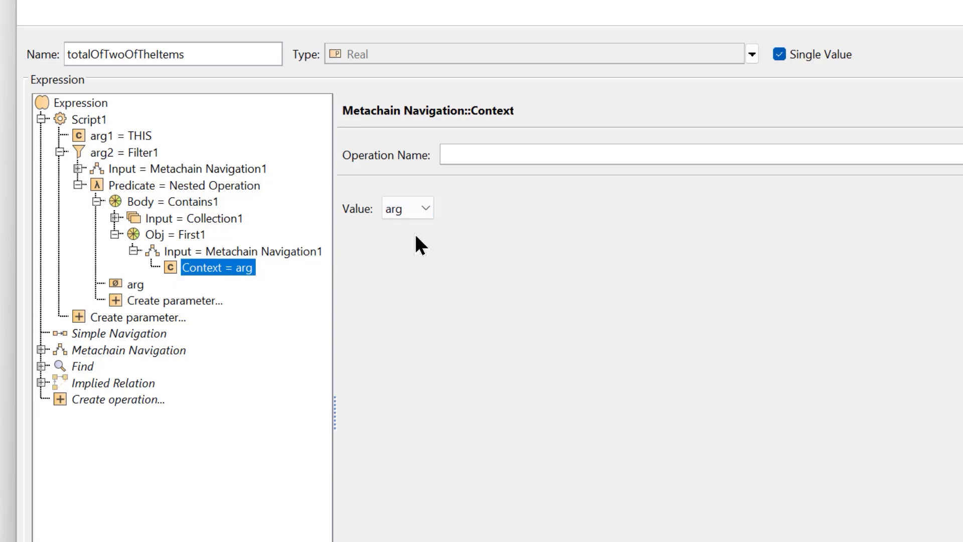
# Review the metaclass and property navigated by First1's Metachain Navigation1 input, and return to the Script1 operation.
pyautogui.click(269, 252)
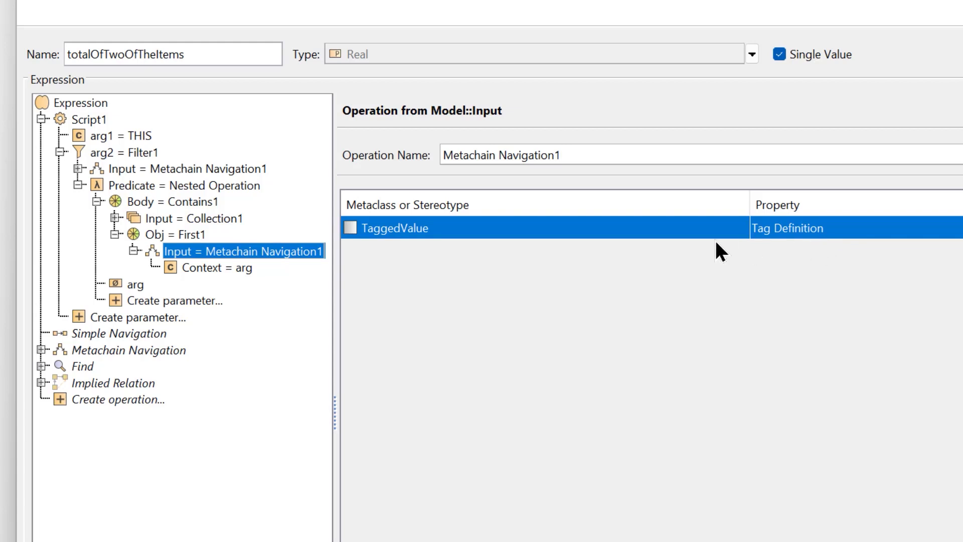
pyautogui.click(93, 121)
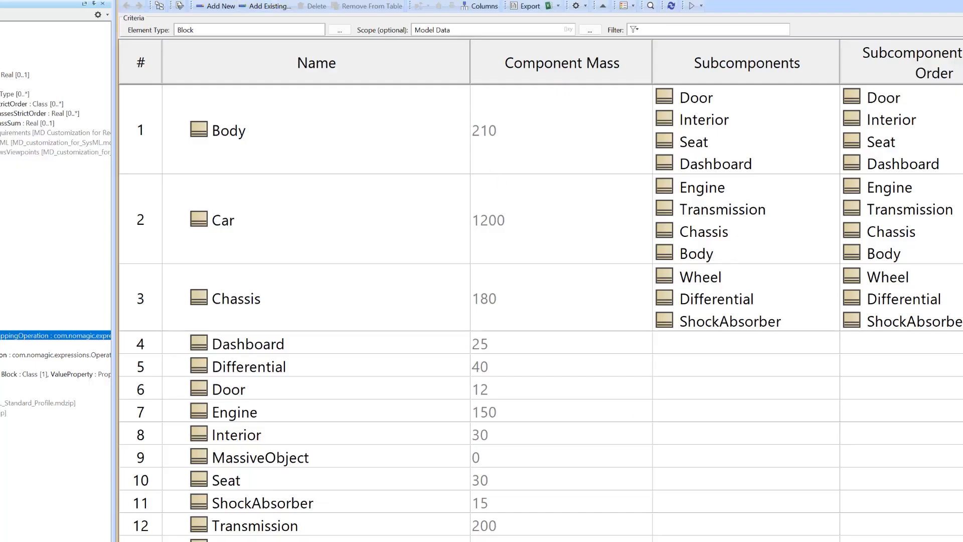
# Open the Car Model diagram and examine the block hierarchy from Car down to the Chassis and Body parts.
pyautogui.click(56, 11)
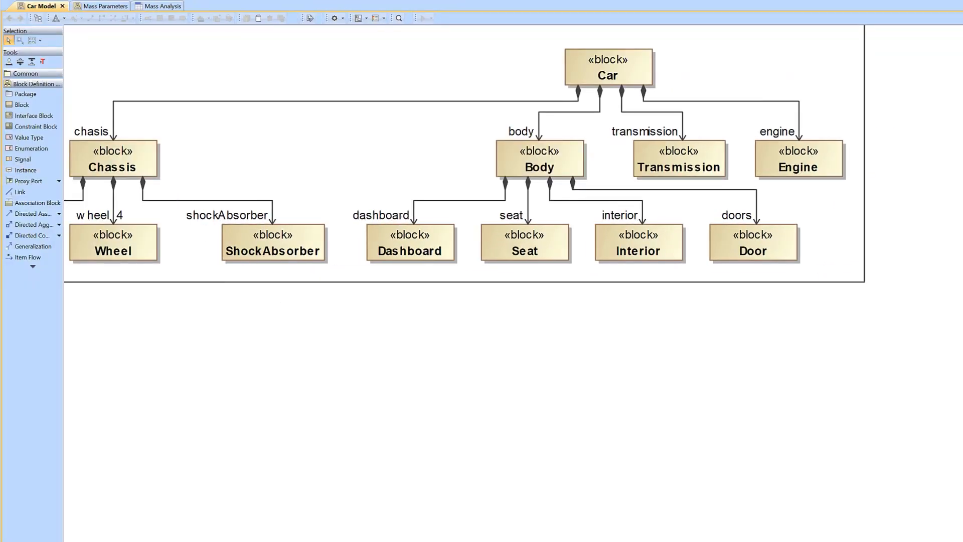
pyautogui.moveTo(501, 541); pyautogui.dragTo(378, 541)
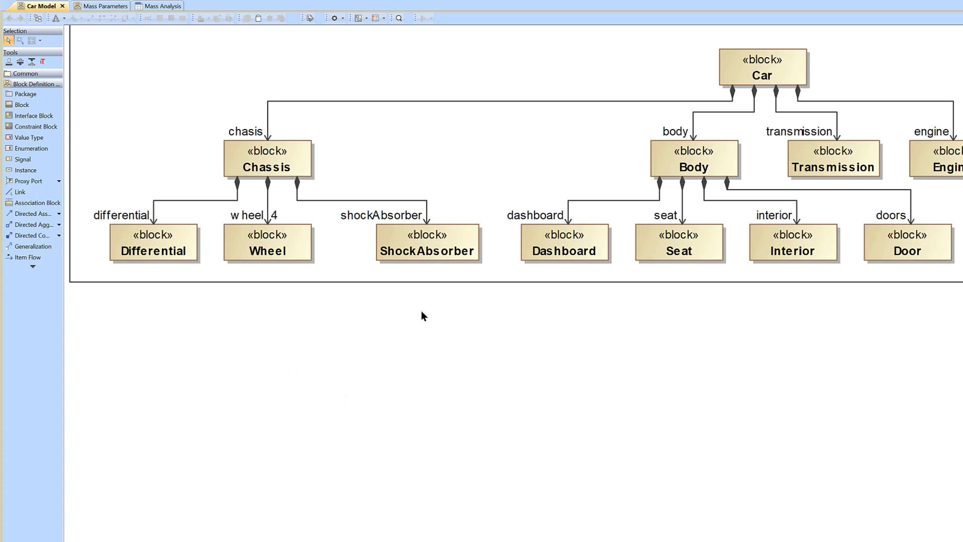
pyautogui.scroll(2, 393, 341)
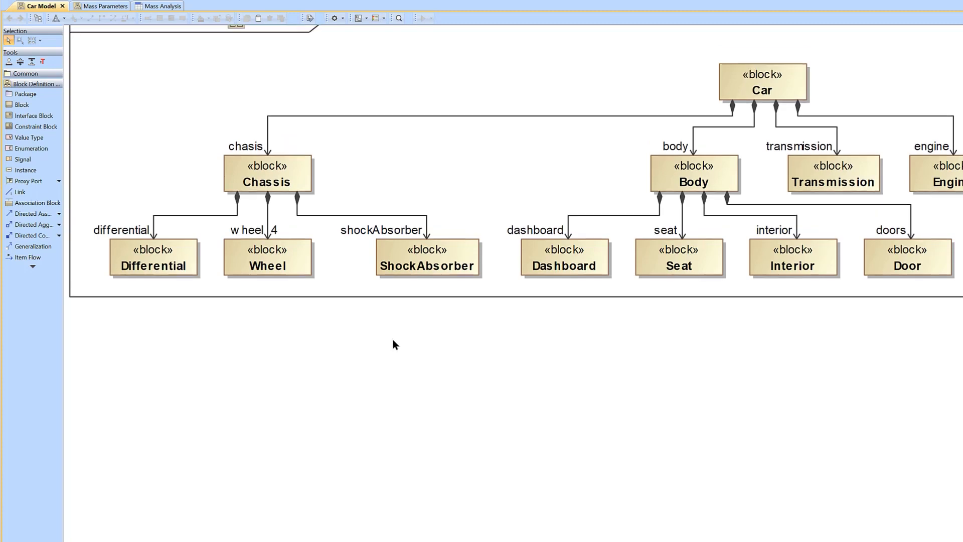
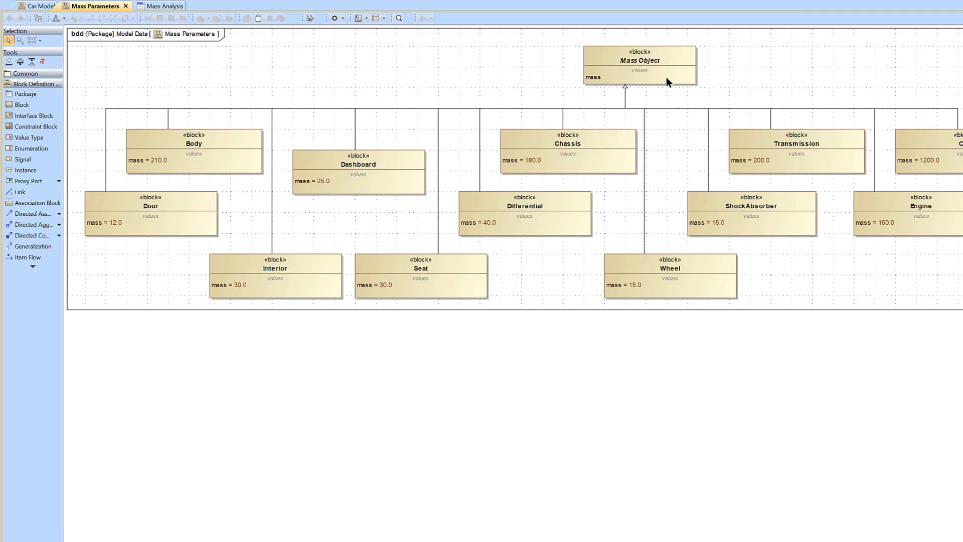
# Examine the Mass Object block and the Door block's mass value in the Mass Parameters diagram.
pyautogui.click(600, 79)
pyautogui.click(415, 94)
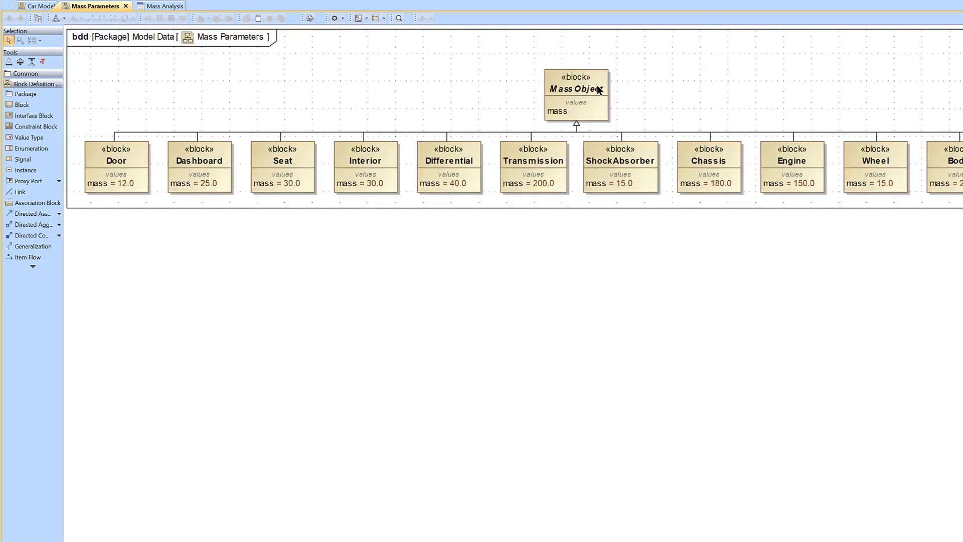
pyautogui.rightClick(121, 184)
pyautogui.press('Escape')
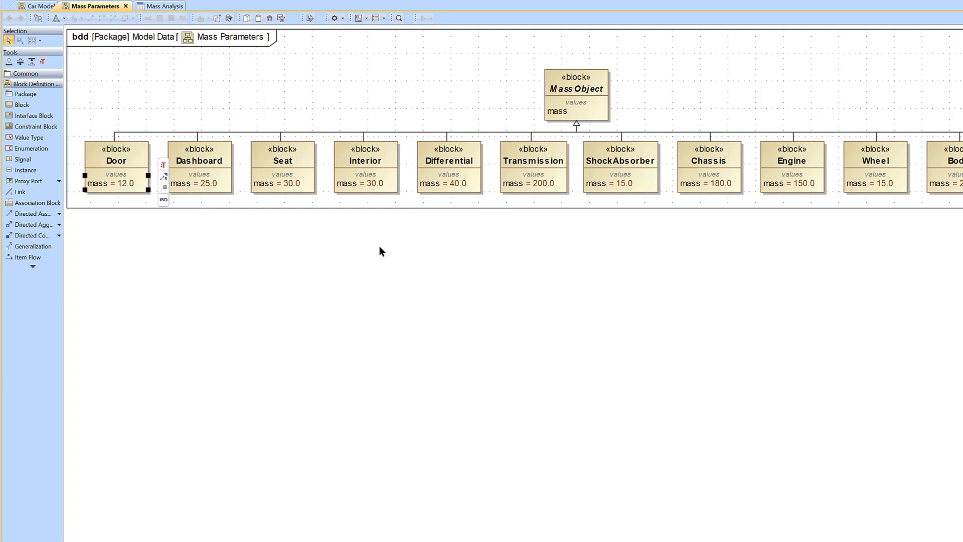
pyautogui.click(588, 228)
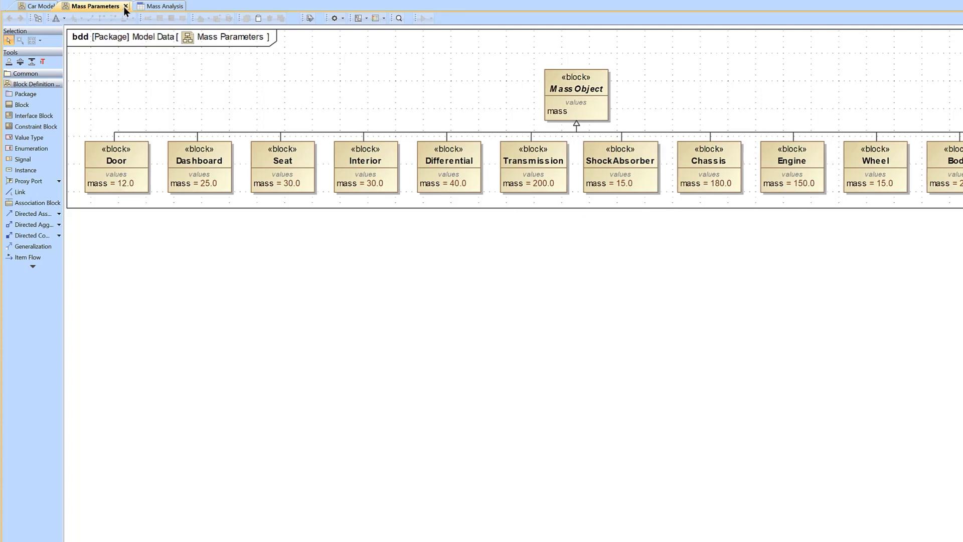
# Return to the Car Model diagram and point out the Chassis and Car blocks.
pyautogui.click(30, 7)
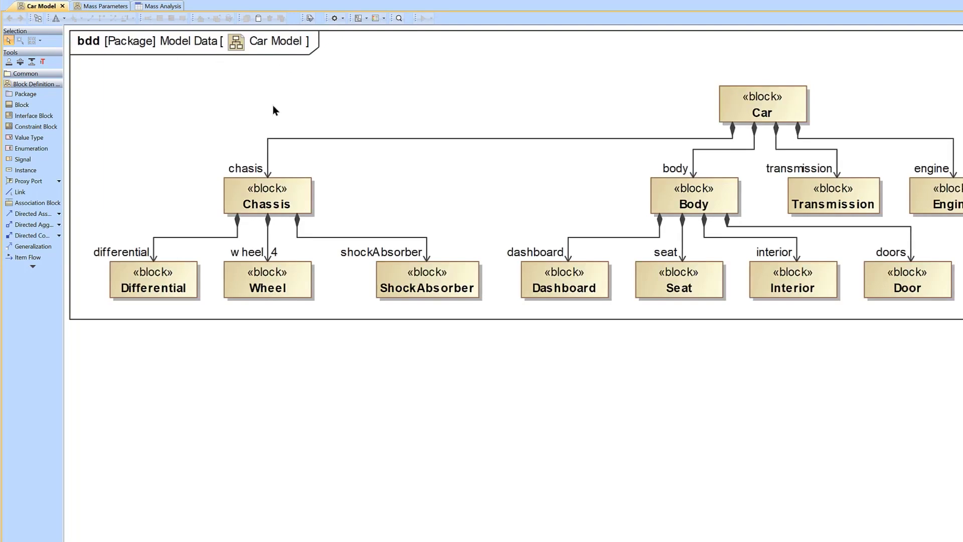
pyautogui.click(260, 194)
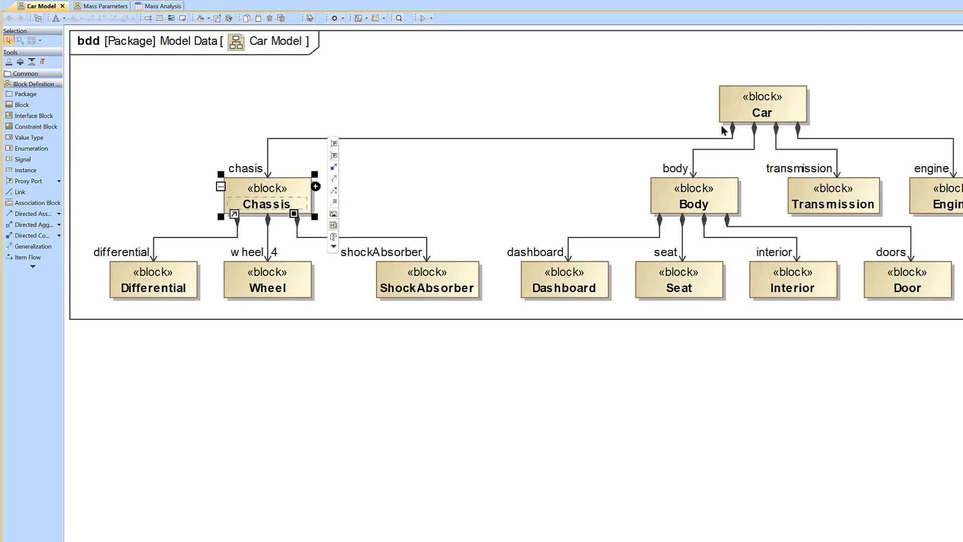
pyautogui.click(754, 115)
pyautogui.click(296, 204)
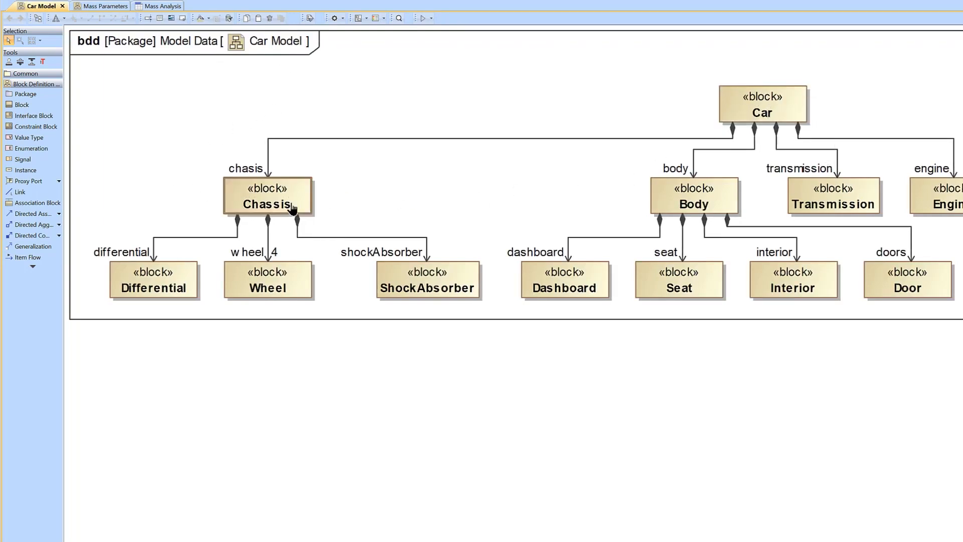
pyautogui.click(765, 200)
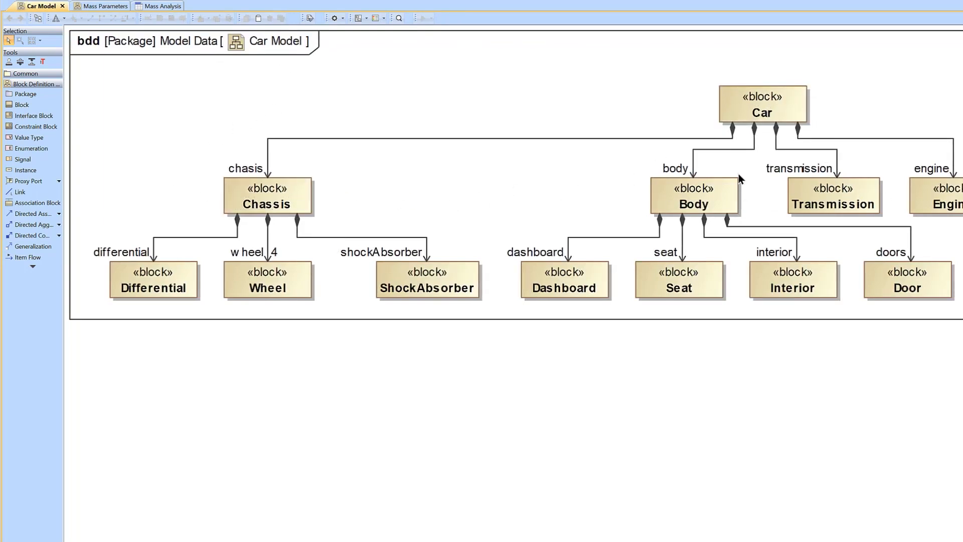
# Show the Mass Analysis table and widen the model tree to display MapForLists with its parameters in OperationLibrary.
pyautogui.click(107, 7)
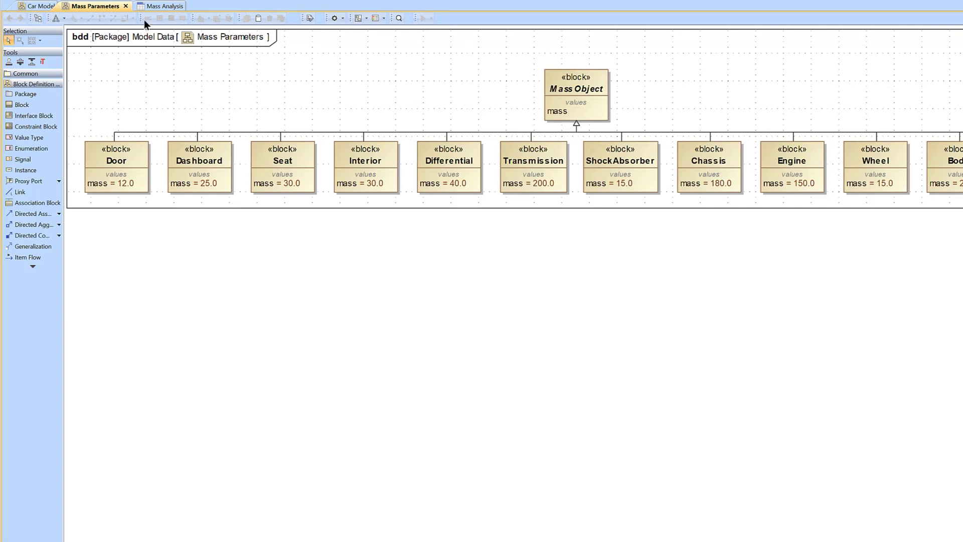
pyautogui.click(152, 6)
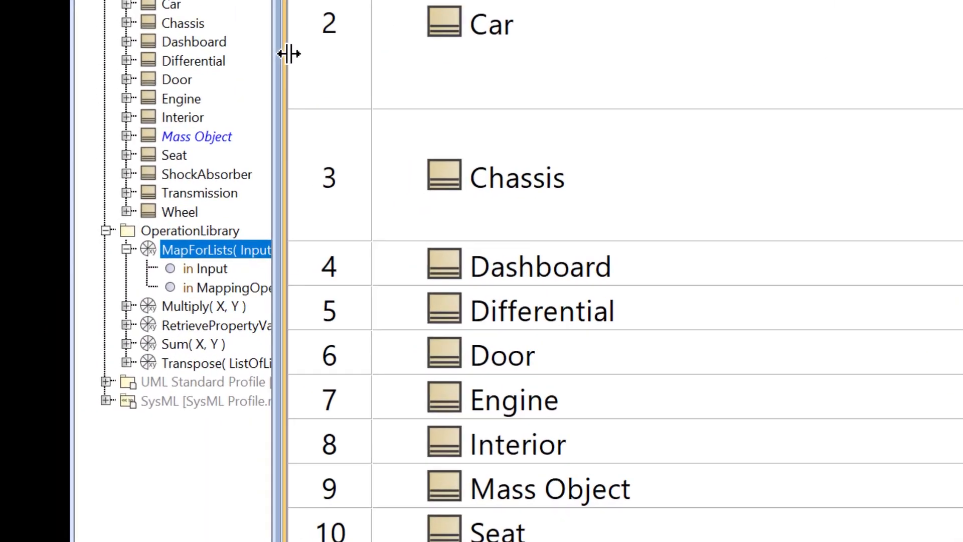
pyautogui.moveTo(289, 54); pyautogui.dragTo(404, 68)
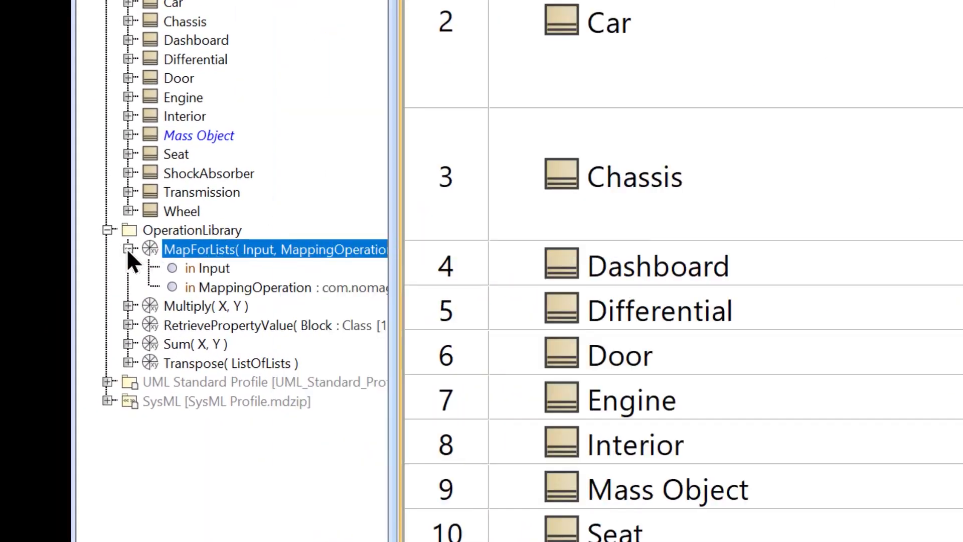
pyautogui.click(127, 248)
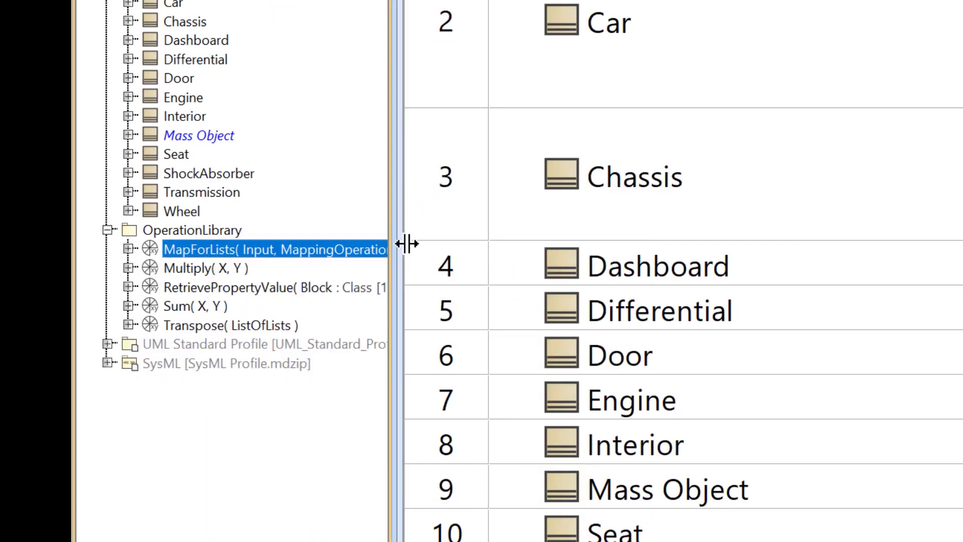
pyautogui.moveTo(406, 243); pyautogui.dragTo(519, 253)
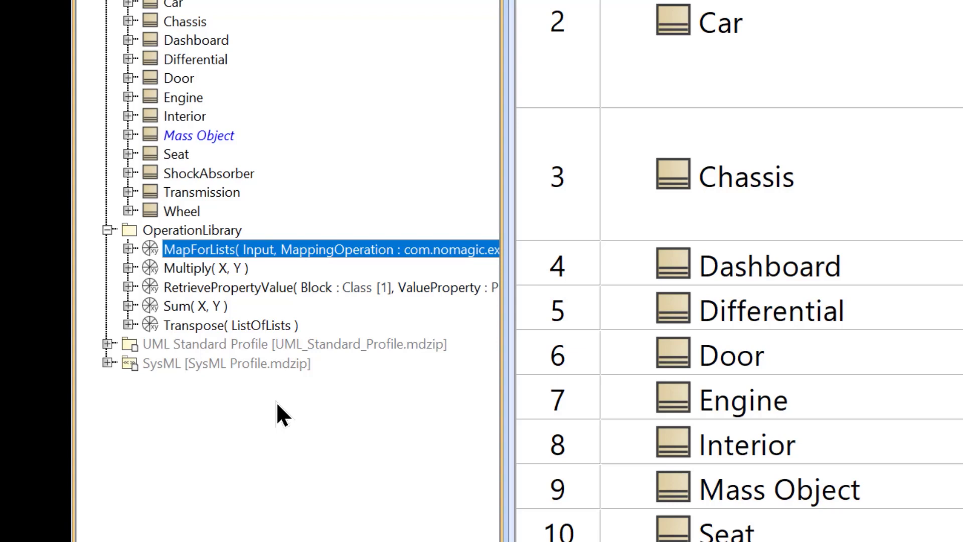
pyautogui.click(127, 248)
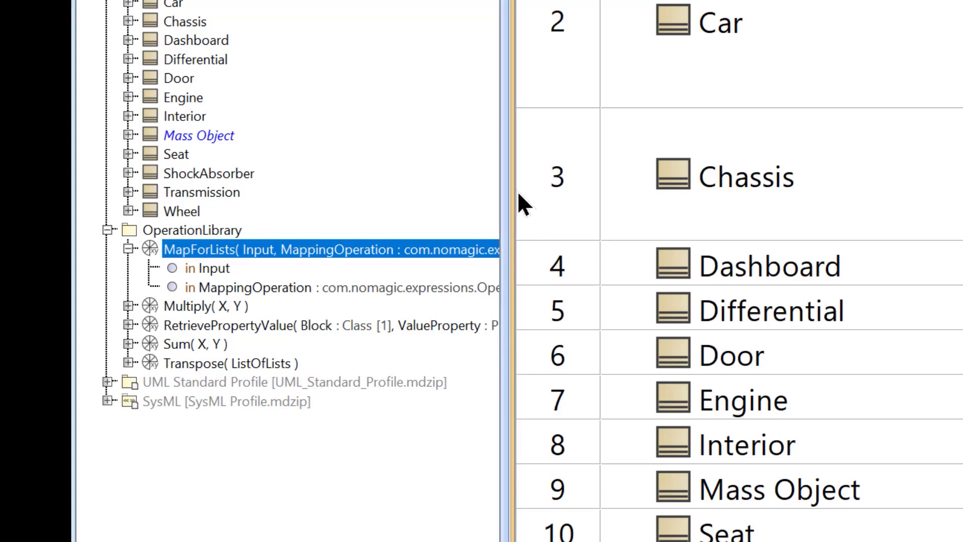
pyautogui.moveTo(511, 193); pyautogui.dragTo(668, 194)
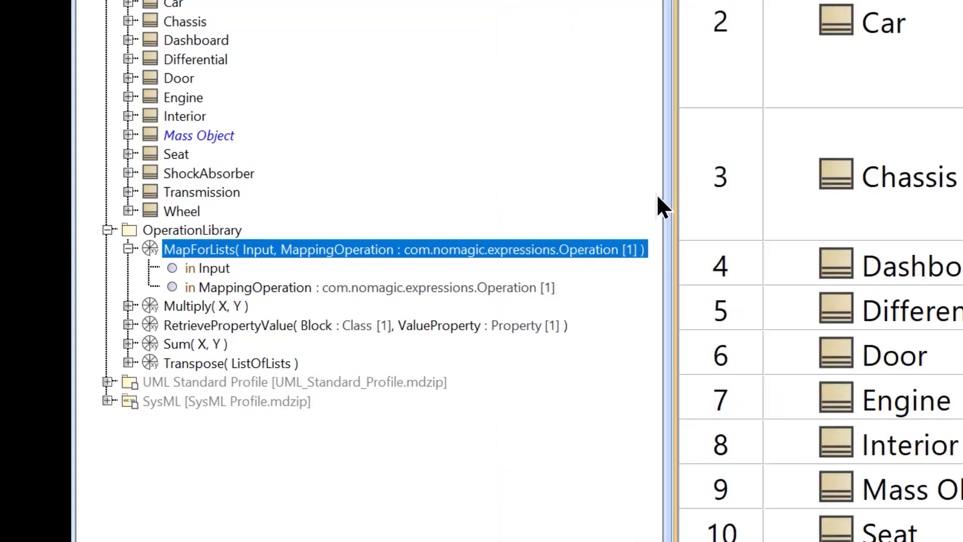
# Open the MapForLists specification, examine its JavaScript Rhino body in the dedicated editor, and close it.
pyautogui.rightClick(212, 249)
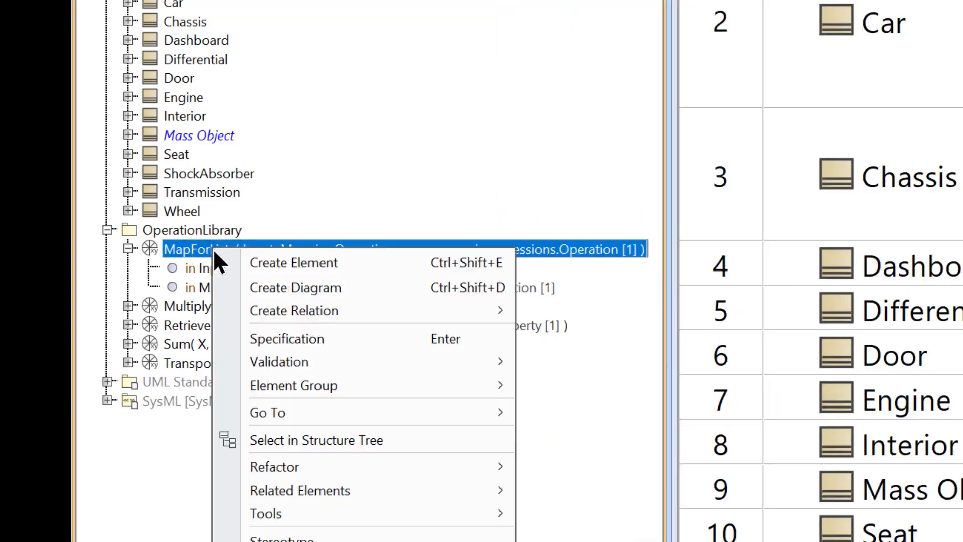
pyautogui.click(315, 339)
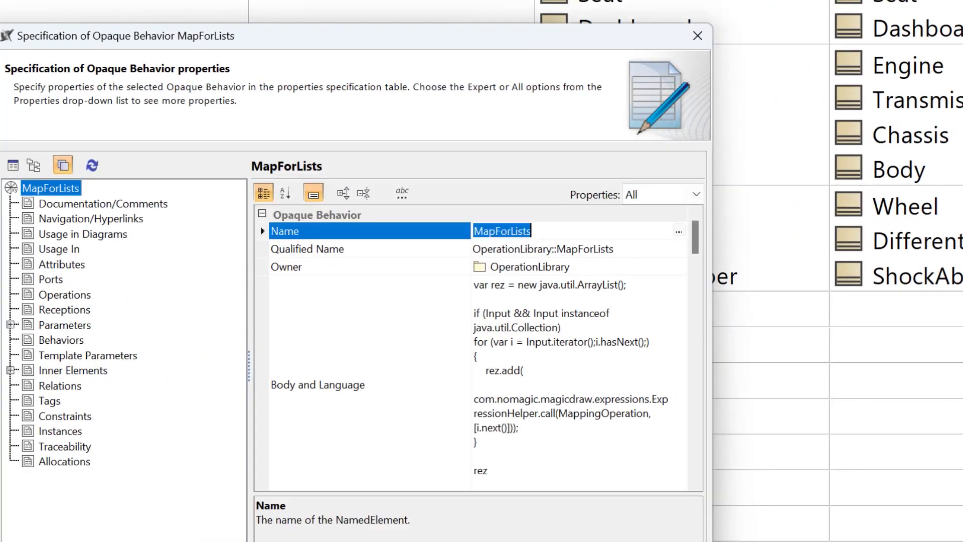
pyautogui.click(667, 325)
pyautogui.click(674, 279)
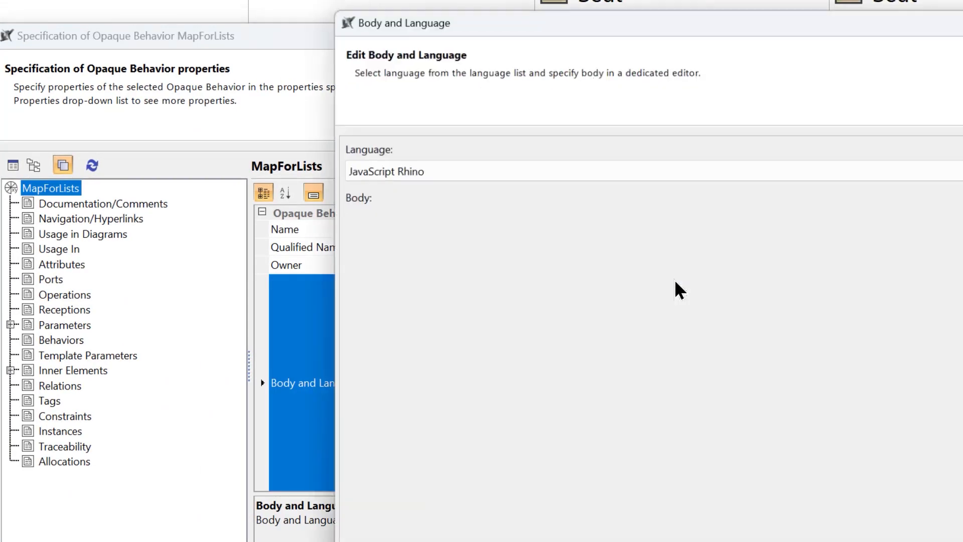
pyautogui.moveTo(642, 17); pyautogui.dragTo(333, 8)
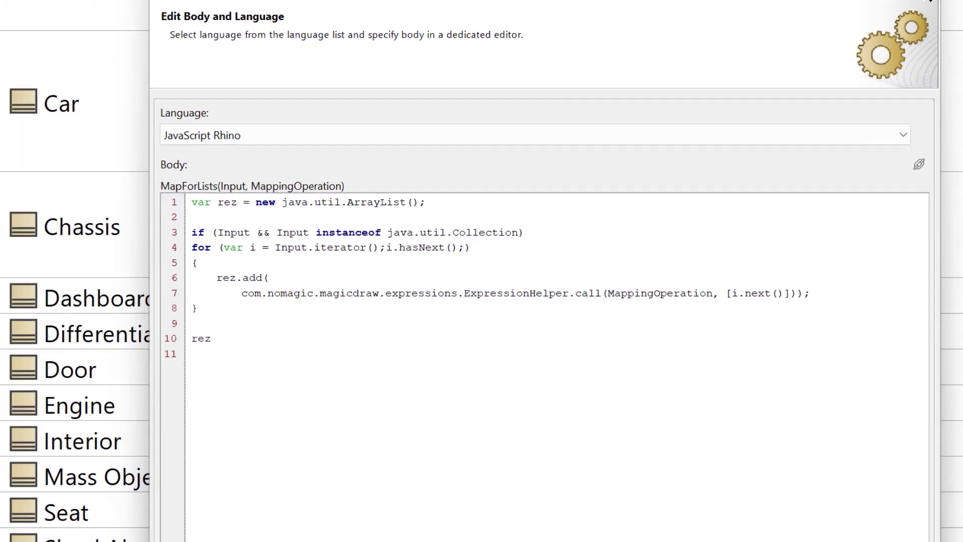
pyautogui.click(795, 5)
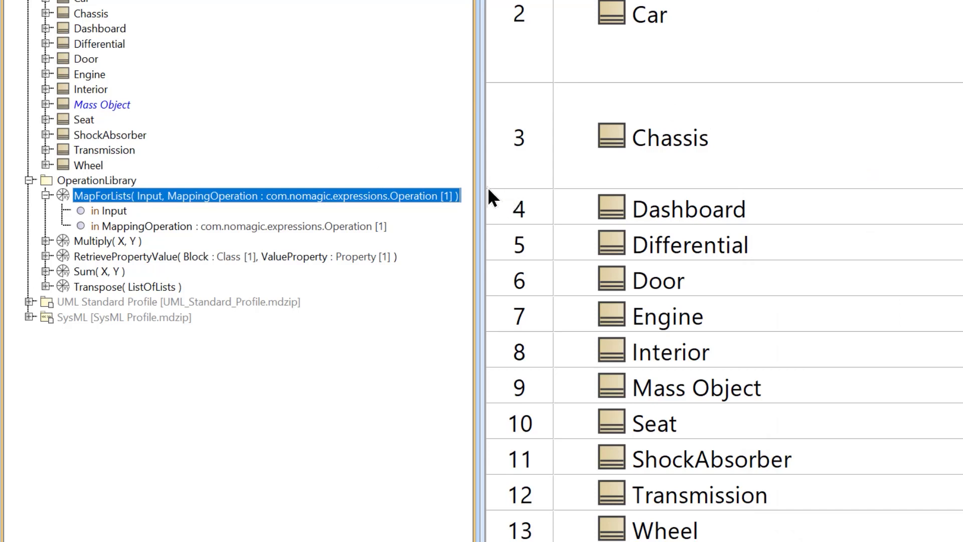
# Expand Multiply and RetrievePropertyValue in OperationLibrary to show their parameters, and select RetrievePropertyValue.
pyautogui.click(45, 241)
pyautogui.click(46, 286)
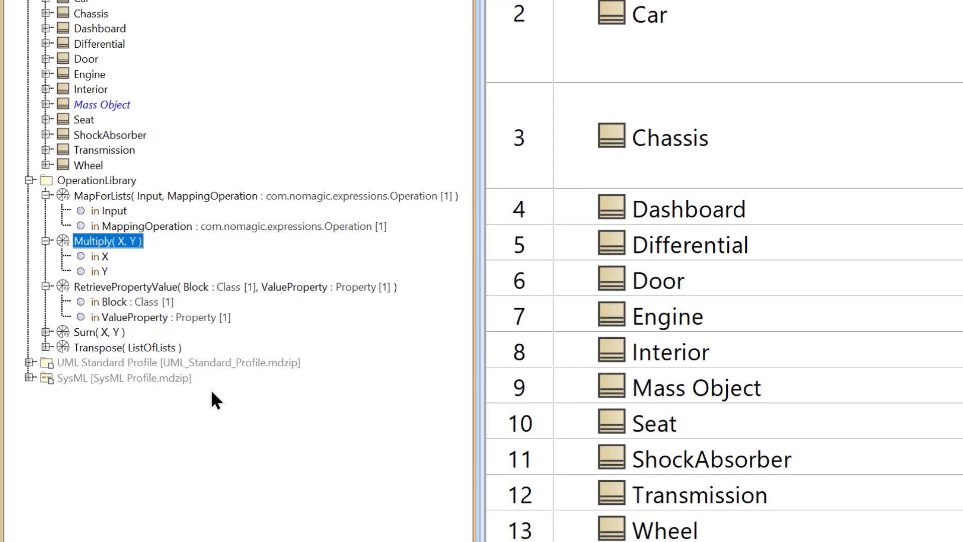
pyautogui.click(180, 287)
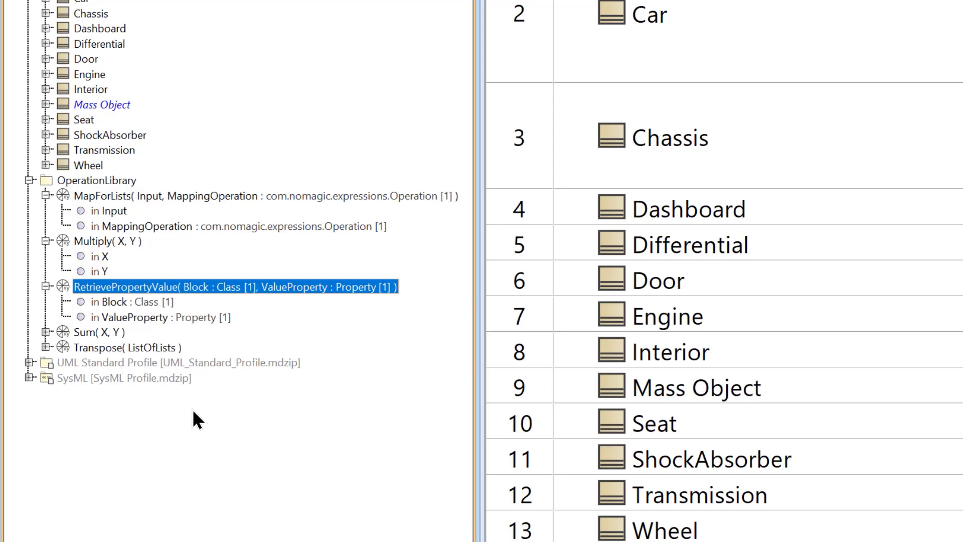
# Open RetrievePropertyValue's structured expression body and show the metaclasses and properties navigated by First1's Metachain Navigation1 input.
pyautogui.rightClick(176, 289)
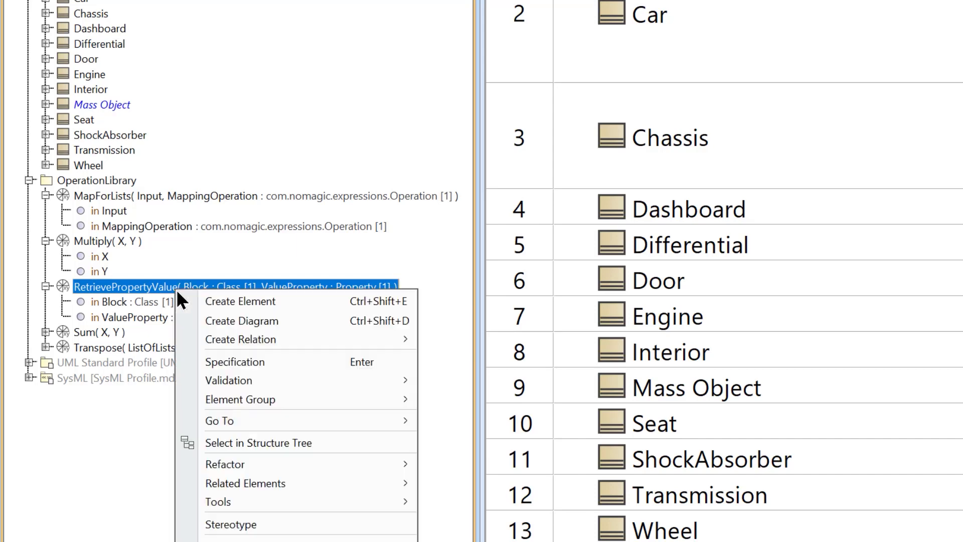
pyautogui.click(243, 303)
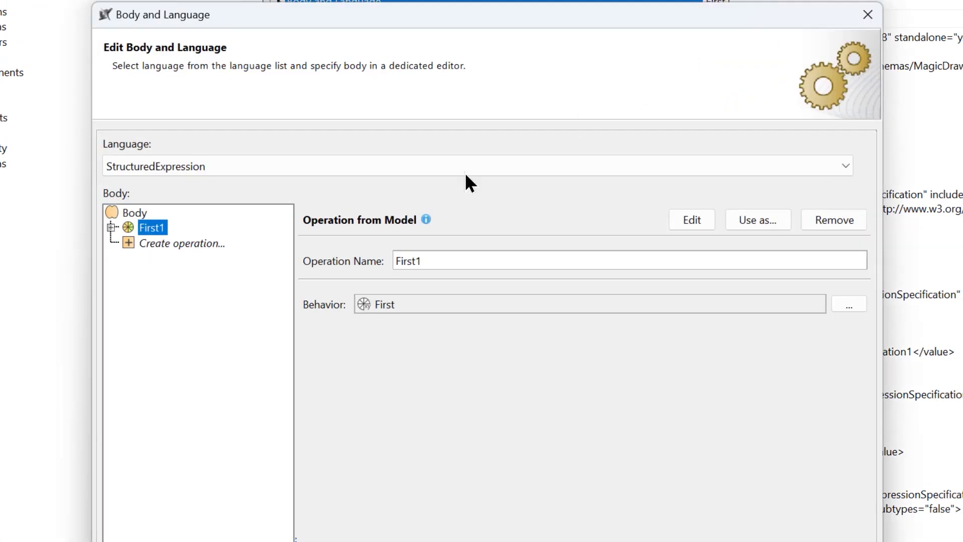
pyautogui.click(111, 228)
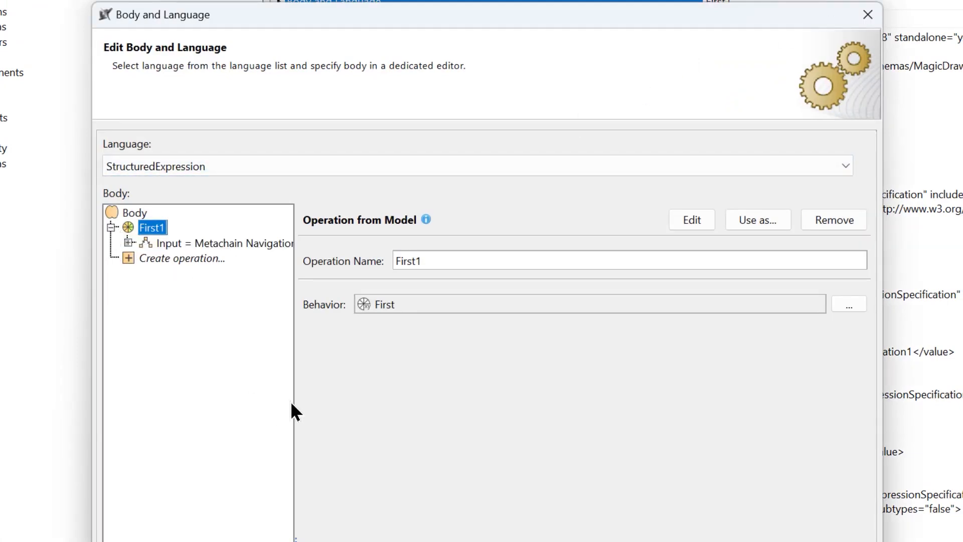
pyautogui.moveTo(295, 399); pyautogui.dragTo(355, 406)
pyautogui.click(183, 243)
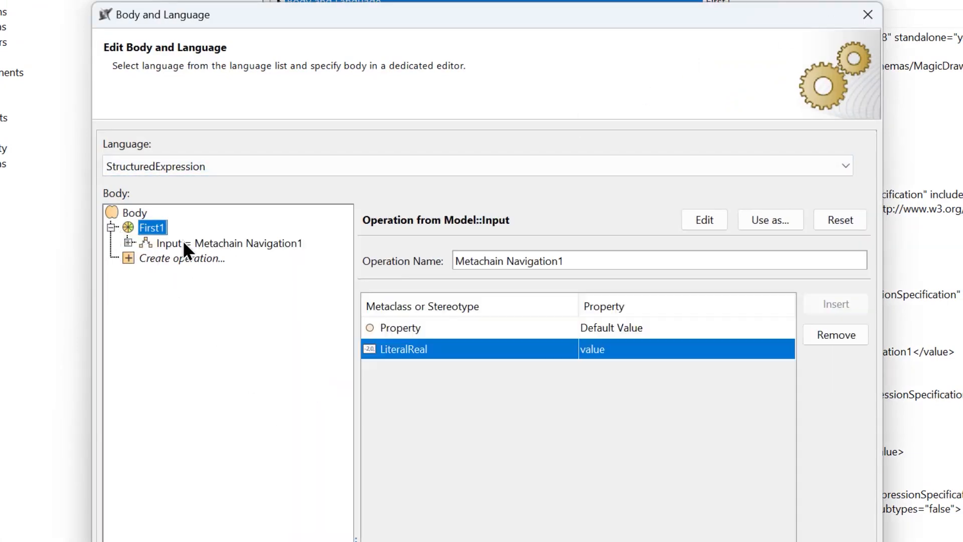
# Expand the Metachain Navigation1 input to its Intersect1 context, and inspect Intersect1's behavior and the Collection1 navigation with its context.
pyautogui.click(129, 242)
pyautogui.click(145, 257)
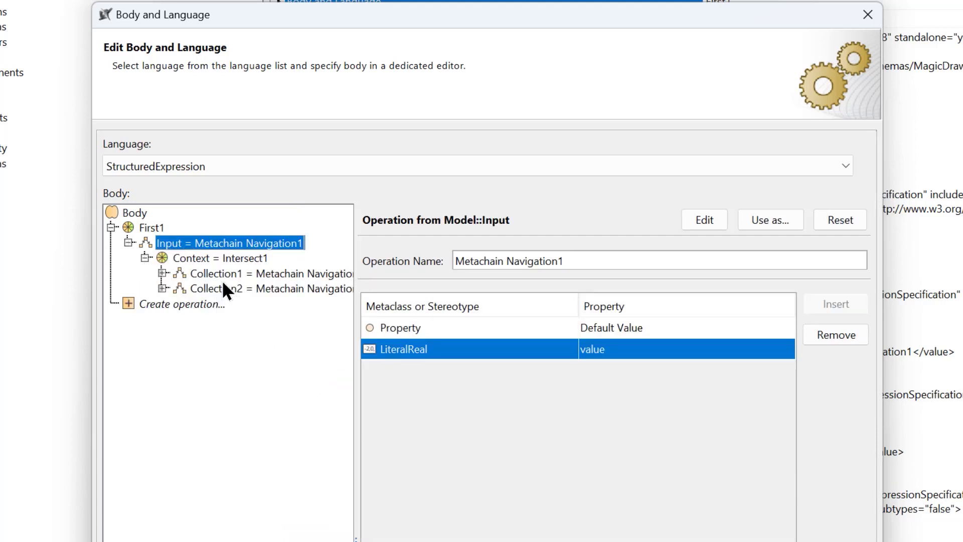
pyautogui.click(197, 257)
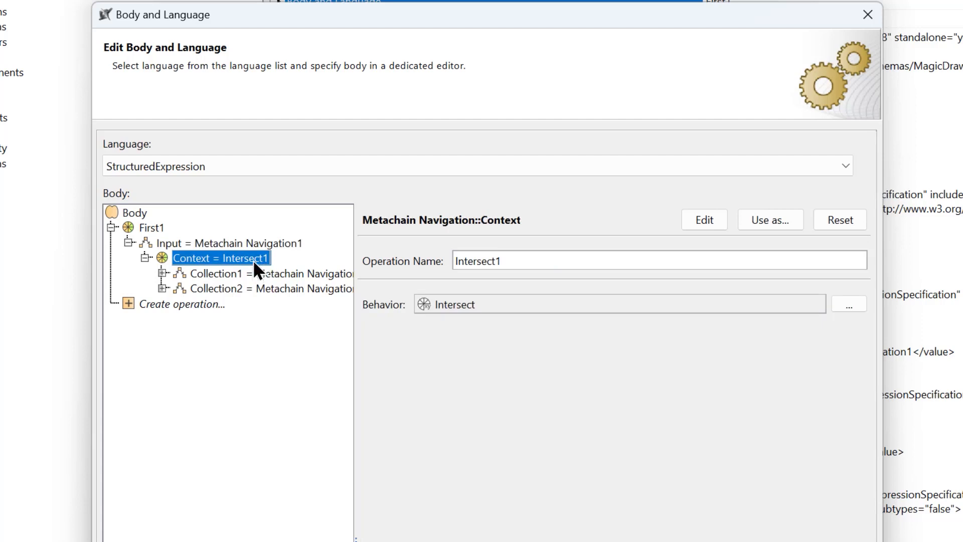
pyautogui.click(224, 273)
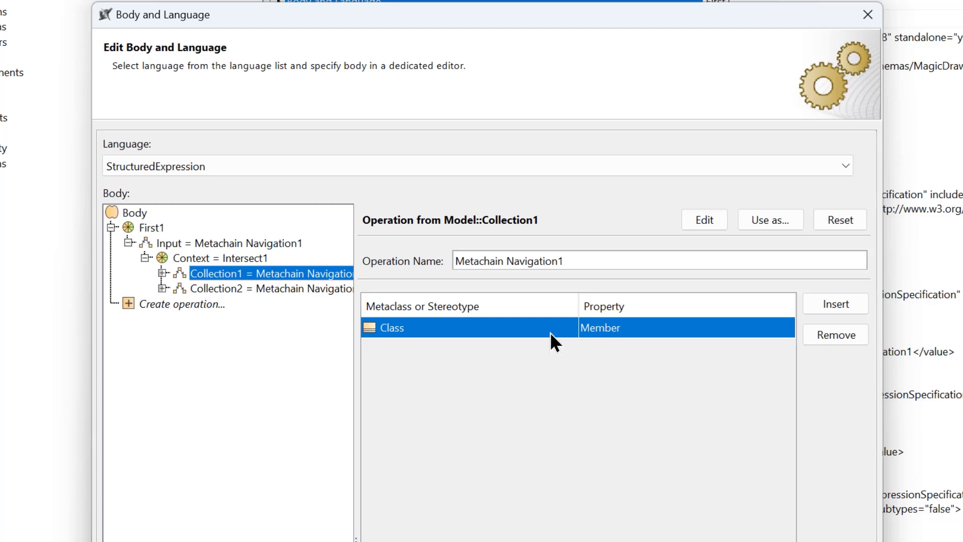
pyautogui.click(161, 273)
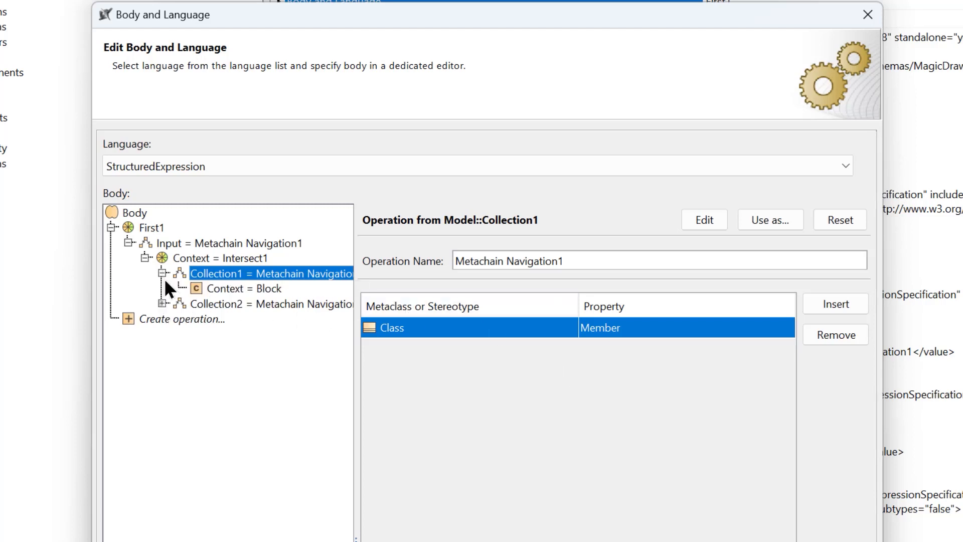
# Inspect the Block context of Collection1, then Collection2's metachain navigation and its ValueProperty context under Intersect1.
pyautogui.click(236, 288)
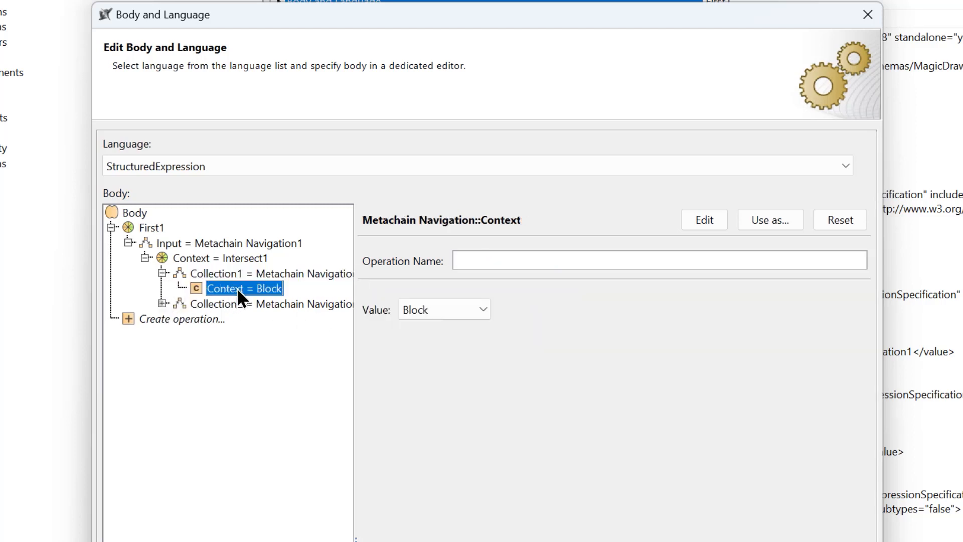
pyautogui.click(484, 309)
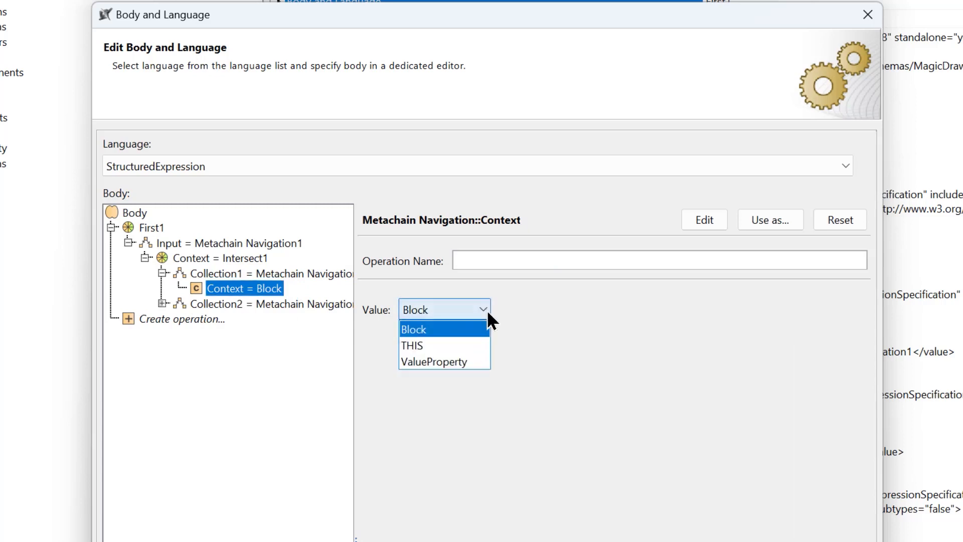
pyautogui.click(162, 303)
pyautogui.click(161, 304)
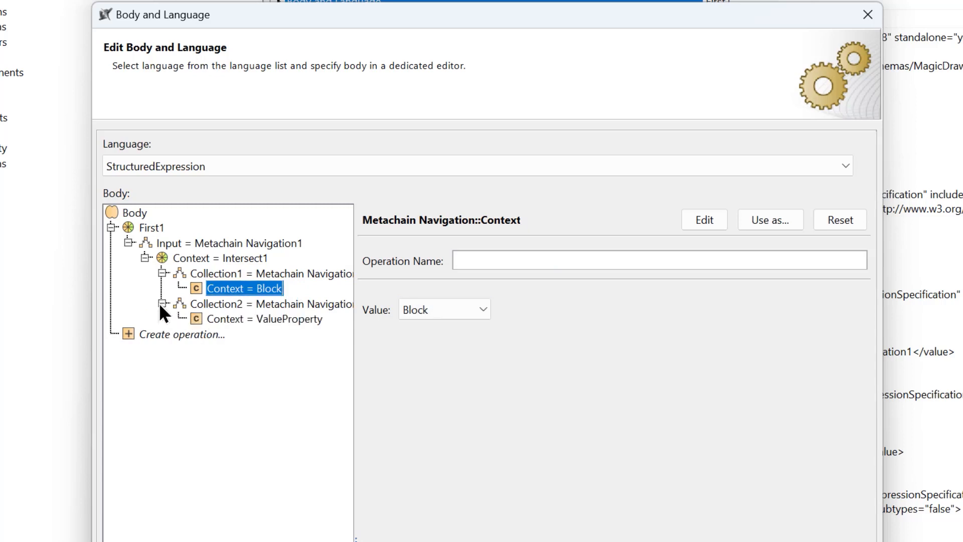
pyautogui.click(203, 303)
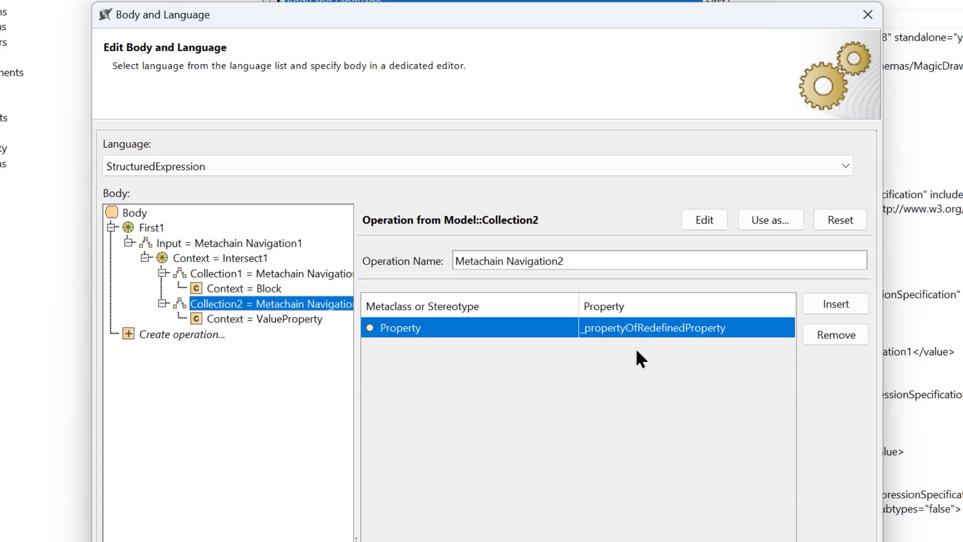
pyautogui.click(246, 318)
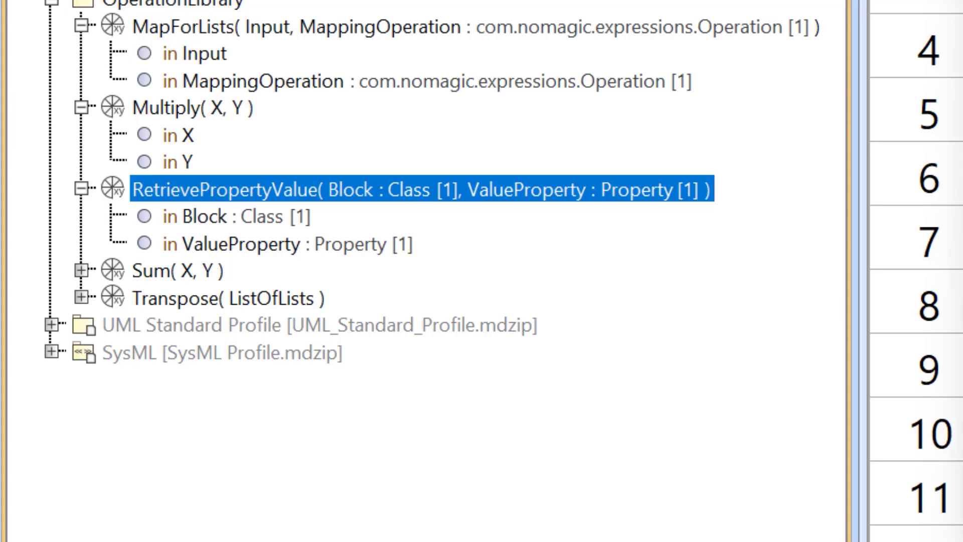
# Expand Sum in OperationLibrary to show its parameters, and open its specification to examine the Body and Language value.
pyautogui.click(168, 271)
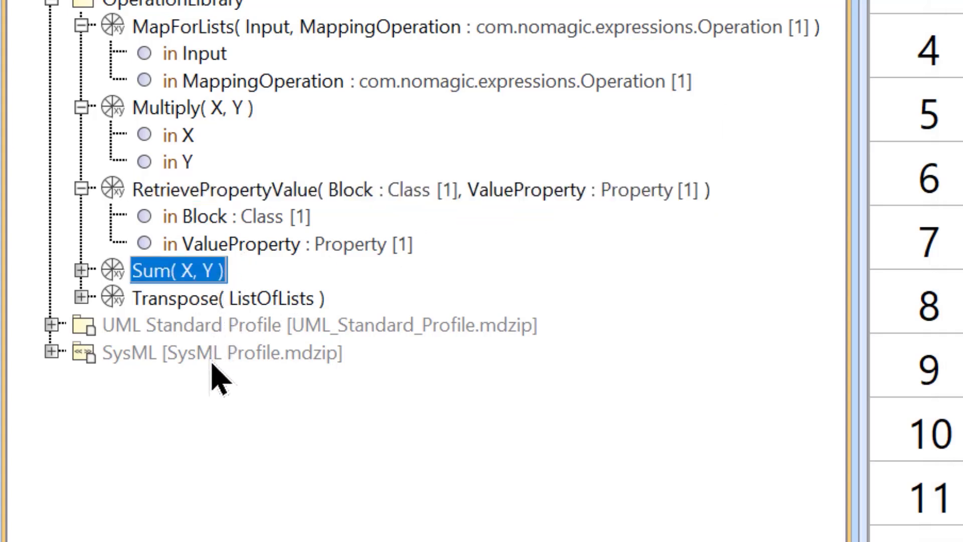
pyautogui.click(82, 270)
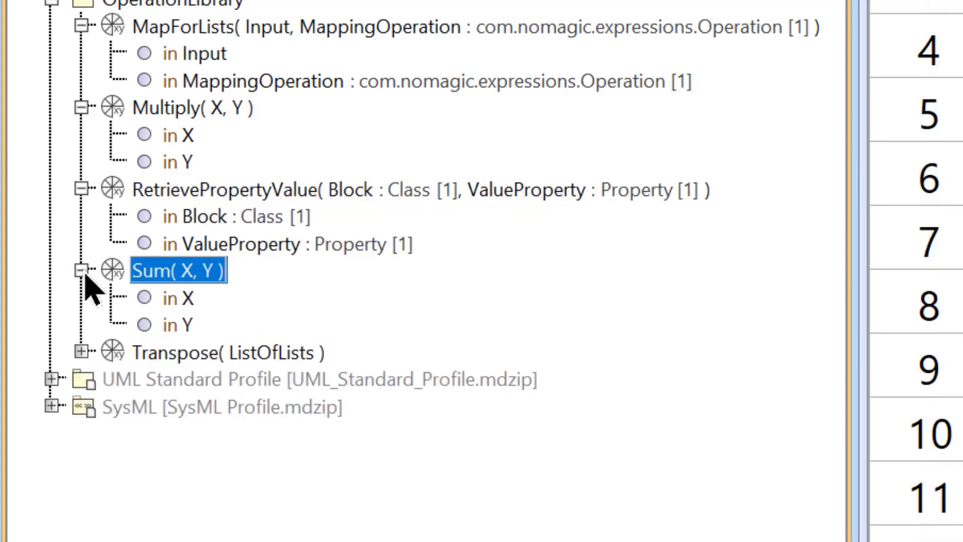
pyautogui.rightClick(203, 273)
pyautogui.click(316, 392)
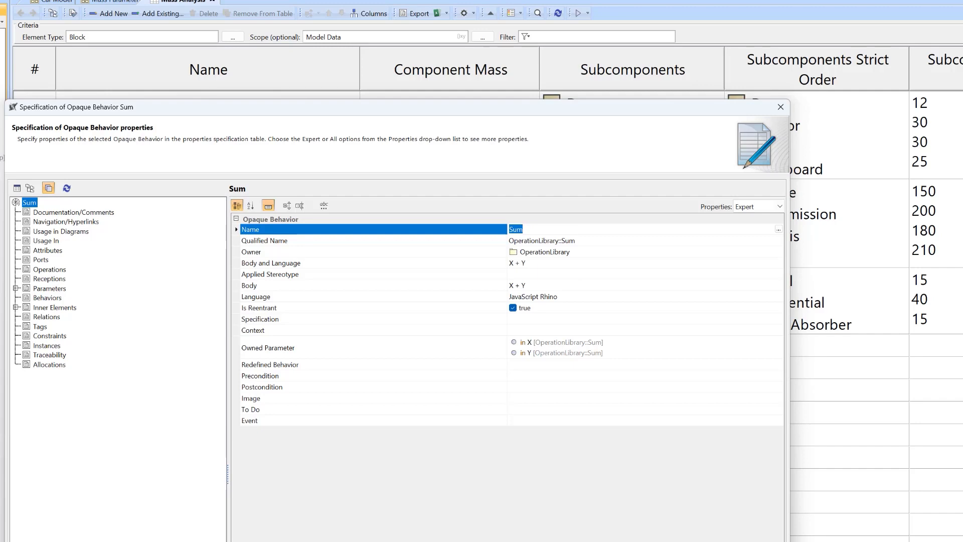
pyautogui.click(637, 262)
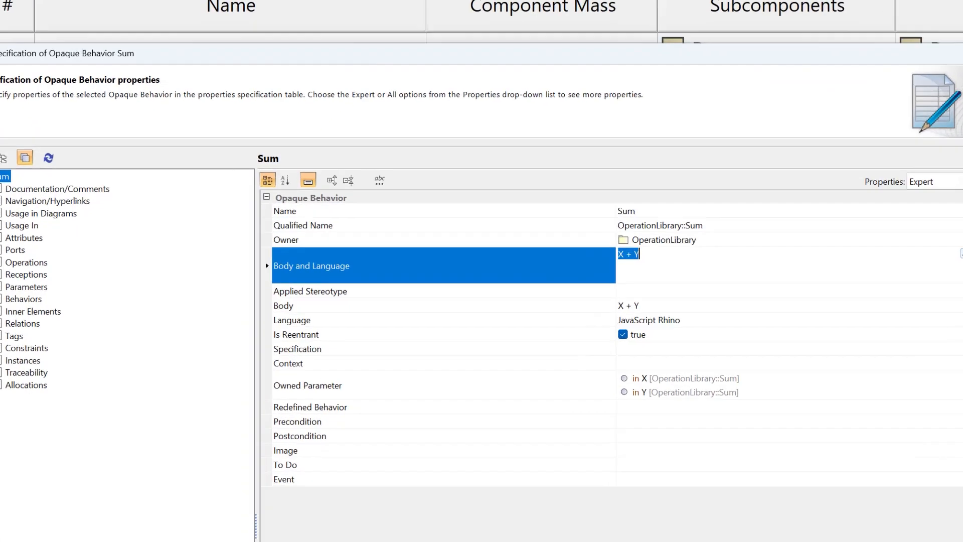
pyautogui.click(778, 262)
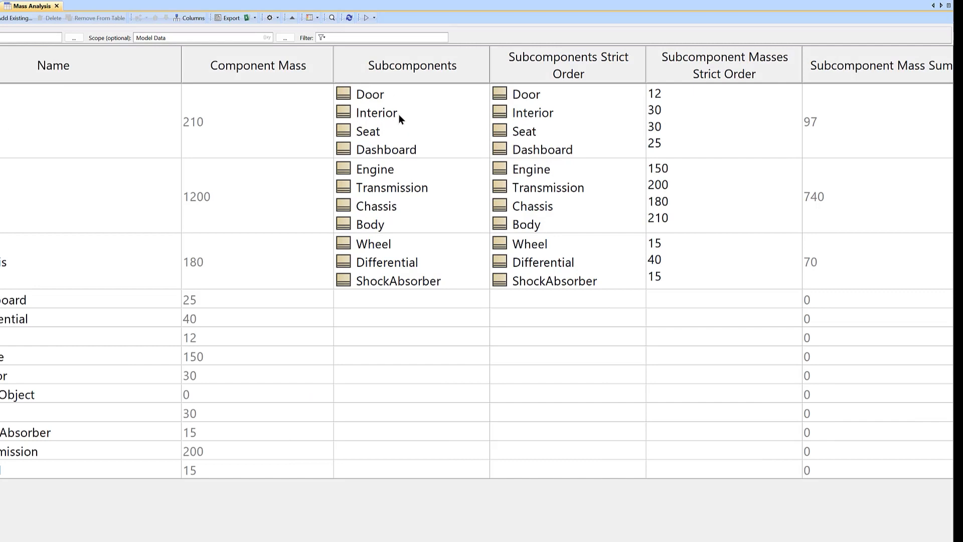
# Open the Subcomponents column's derived property expression from the Mass Analysis table and expand its Metachain Navigation.
pyautogui.moveTo(398, 113)
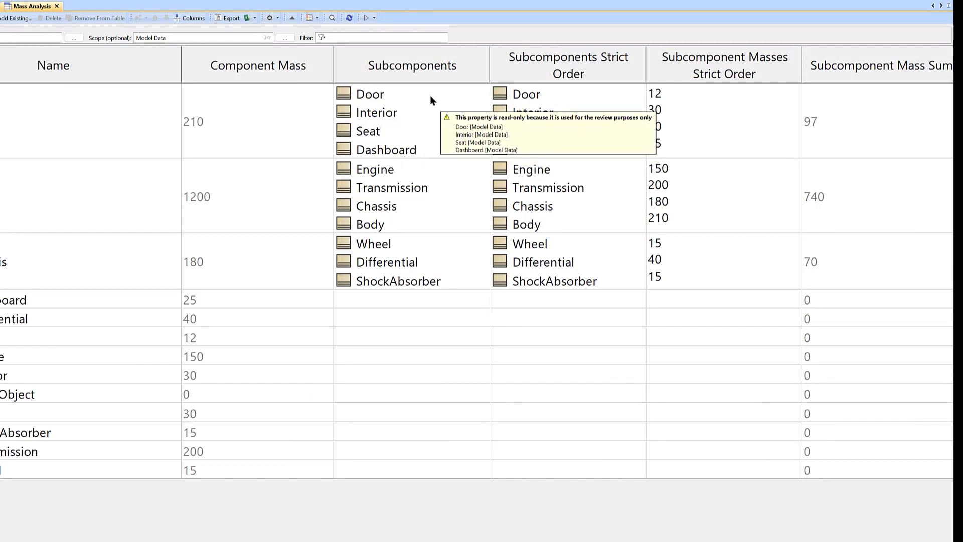
pyautogui.rightClick(426, 73)
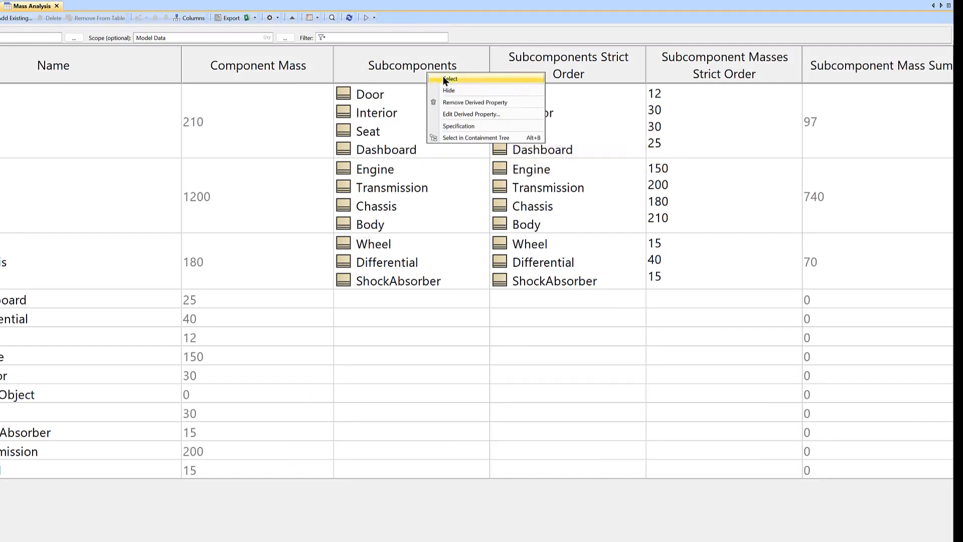
pyautogui.click(463, 116)
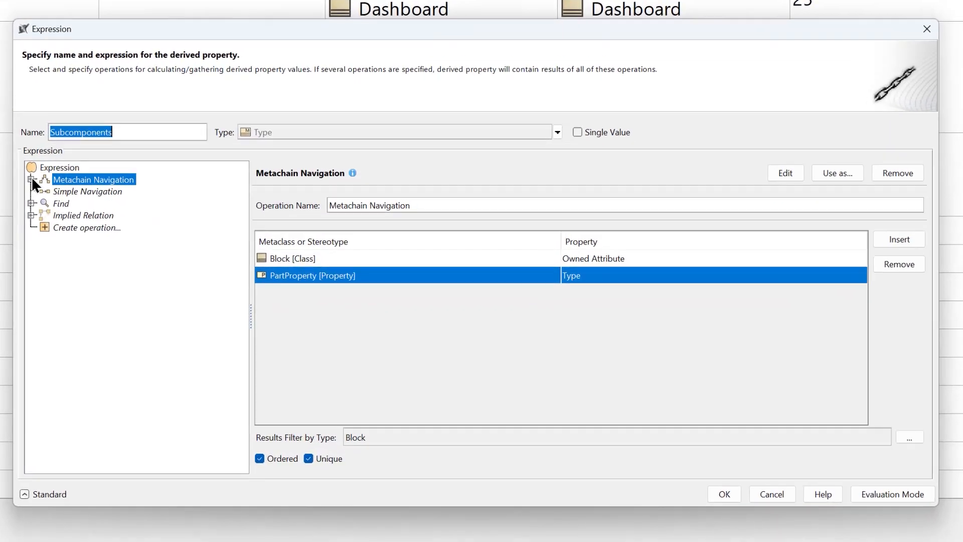
pyautogui.click(30, 179)
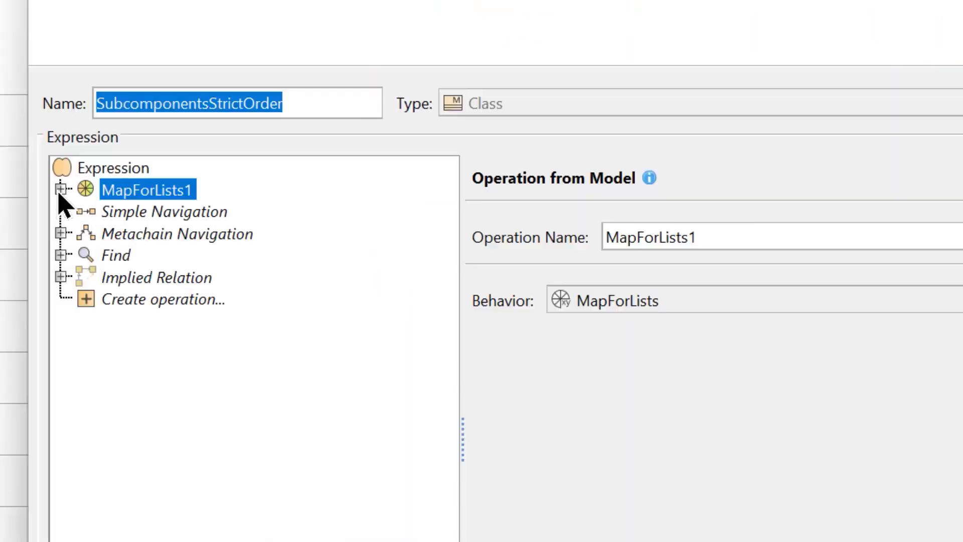
# Expand MapForLists1 in the SubcomponentsStrictOrder expression and add another operation from the model based on OperationLibrary's MapForLists.
pyautogui.click(59, 188)
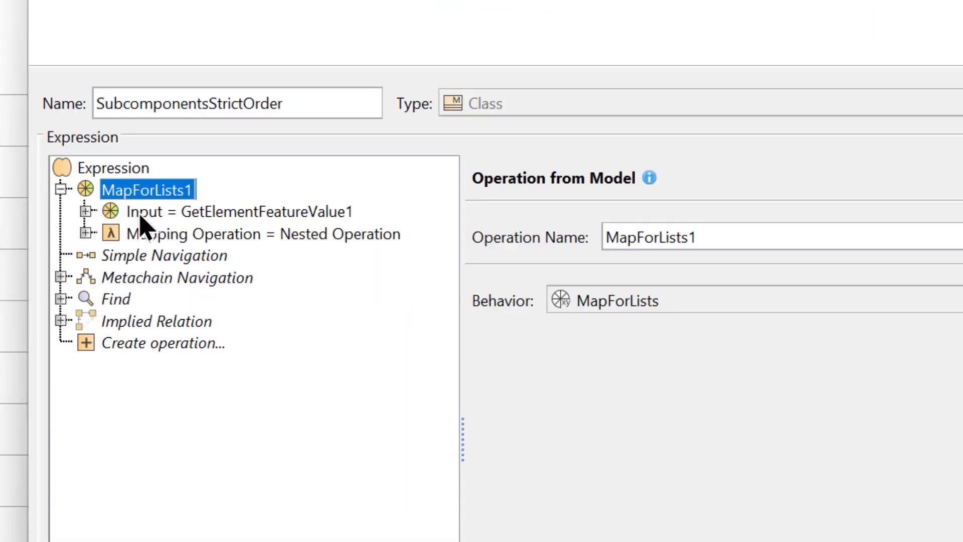
pyautogui.click(163, 344)
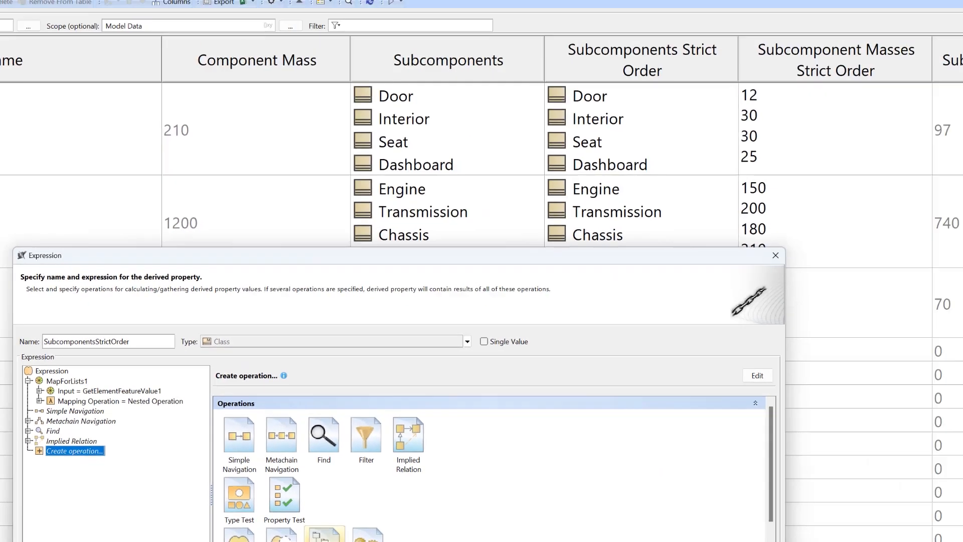
pyautogui.click(627, 534)
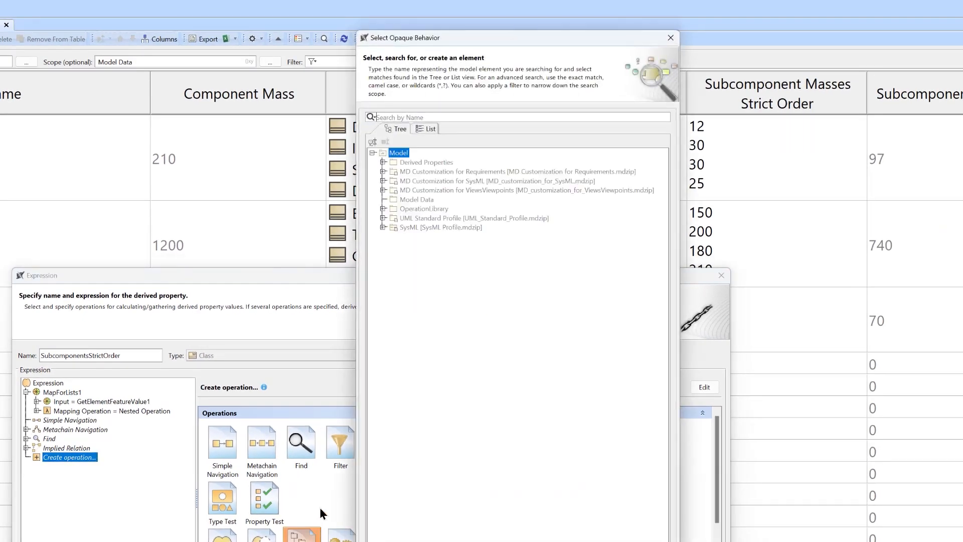
pyautogui.write('map')
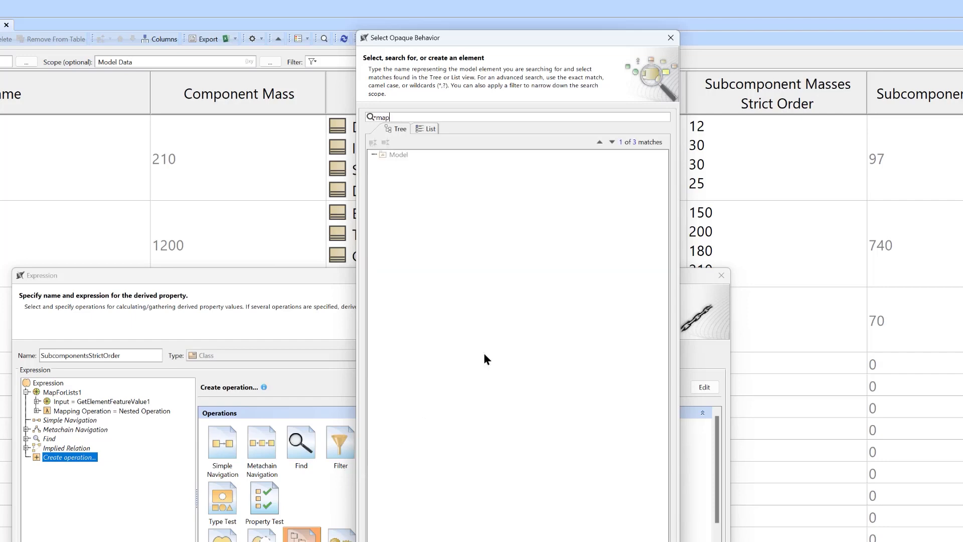
pyautogui.click(432, 191)
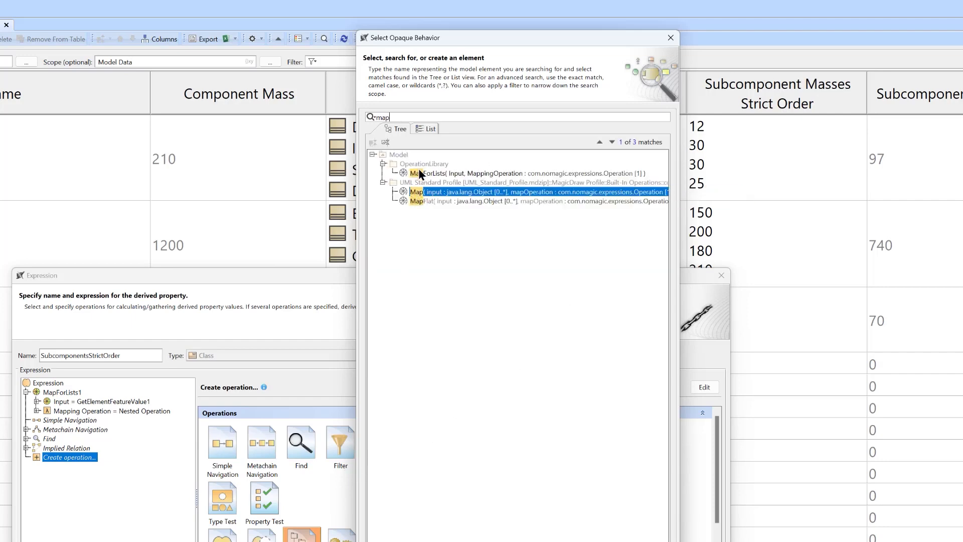
pyautogui.click(421, 173)
pyautogui.click(576, 540)
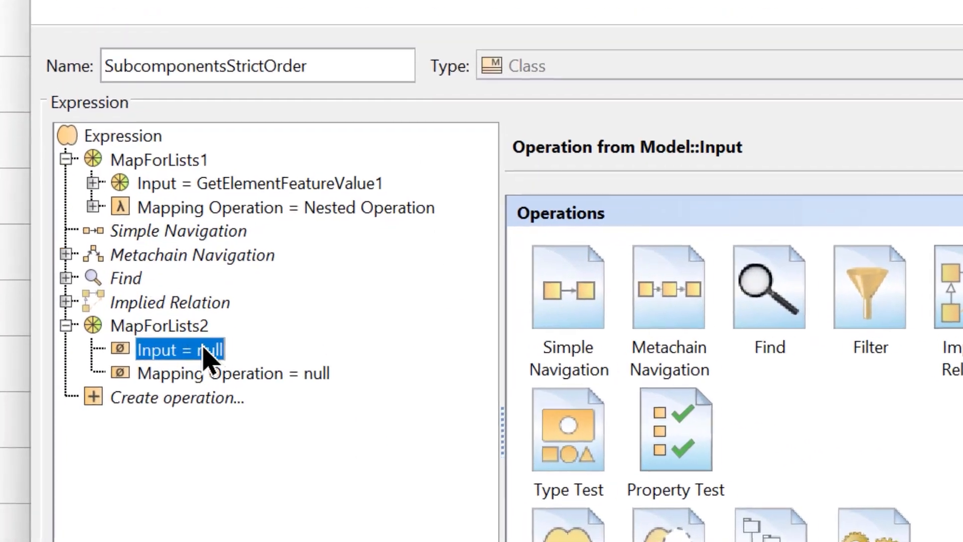
# Expand MapForLists1's GetElementFeatureValue1 input for reference, and assign the built-in GetElementFeatureValue operation as MapForLists2's Input.
pyautogui.click(168, 375)
pyautogui.click(188, 179)
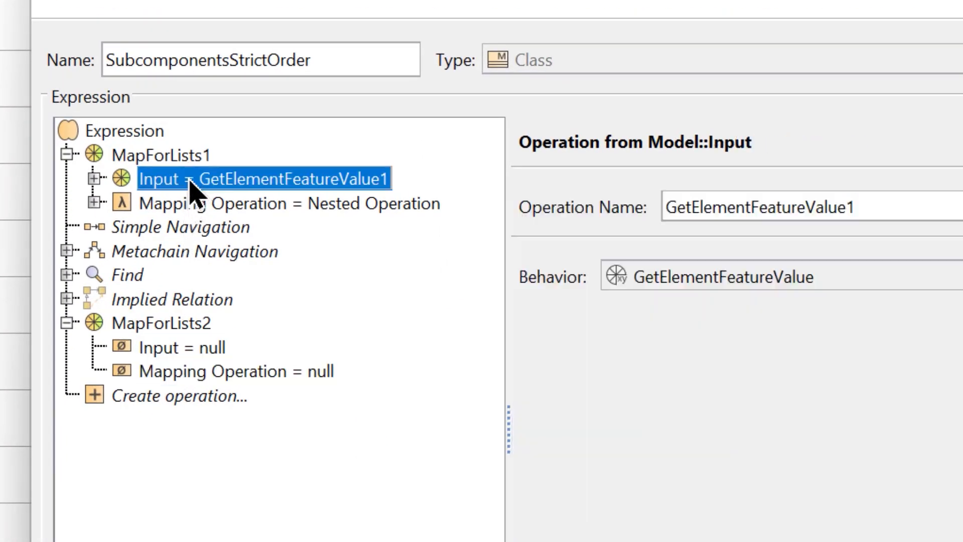
pyautogui.click(94, 178)
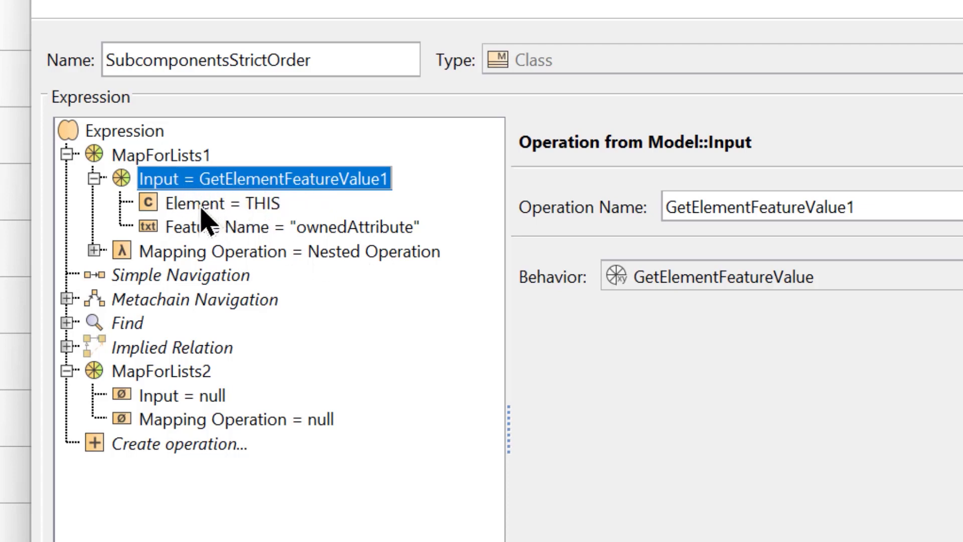
pyautogui.click(193, 396)
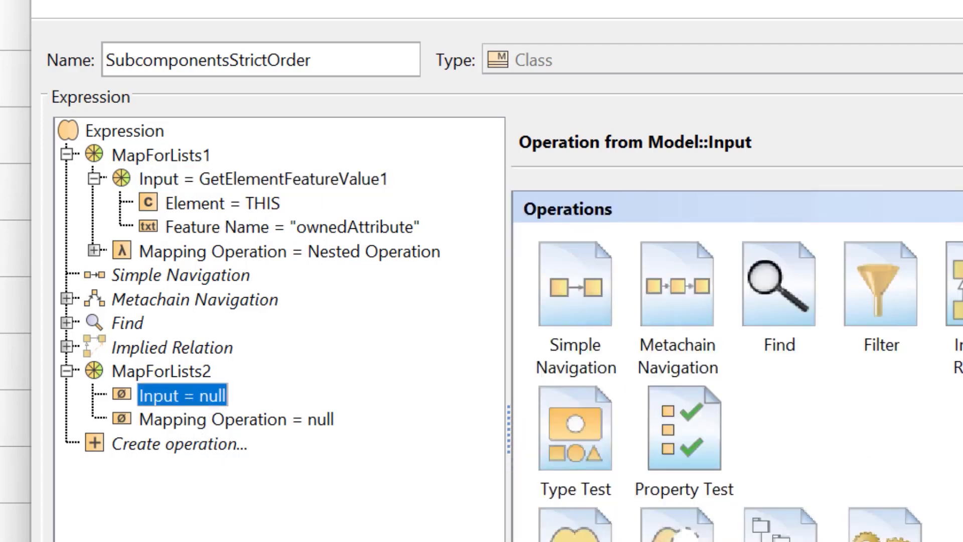
pyautogui.scroll(-2, 859, 469)
pyautogui.click(787, 461)
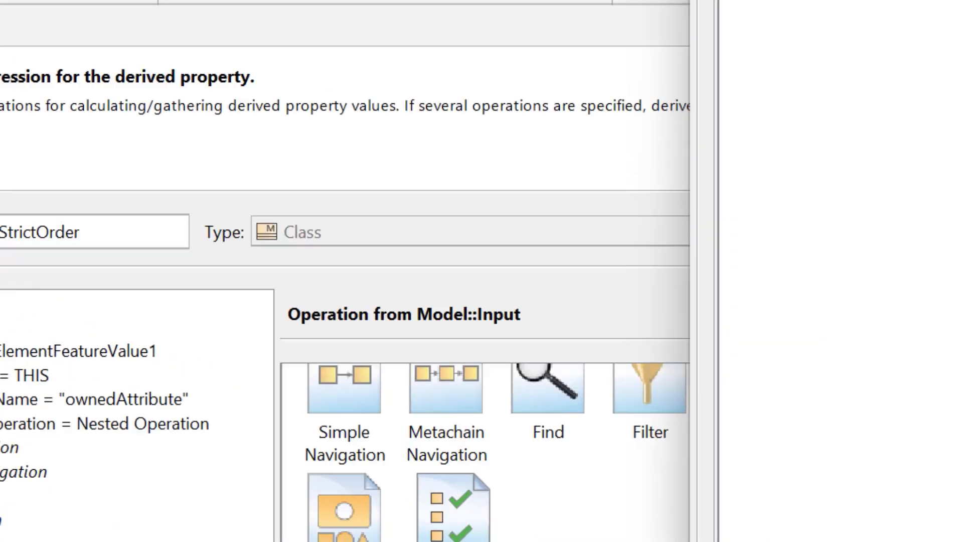
pyautogui.write('get')
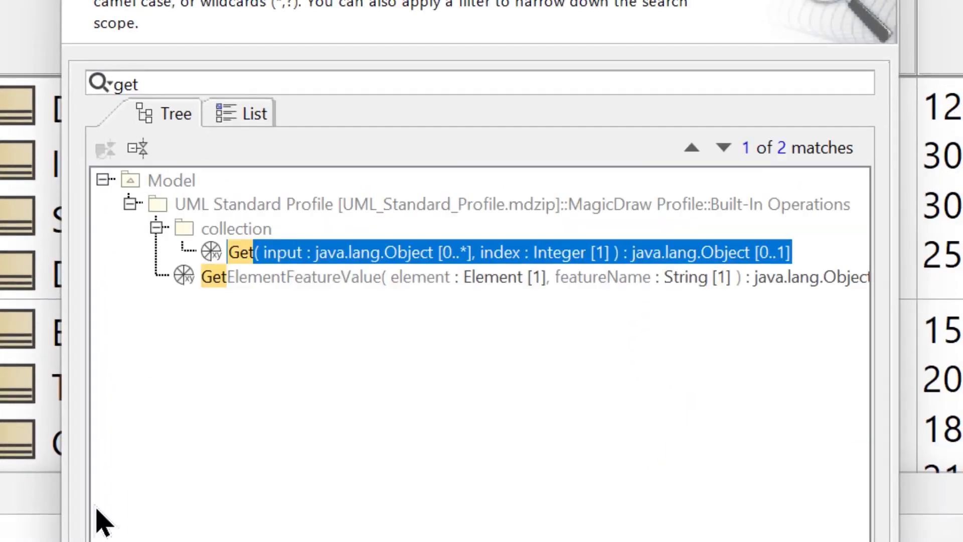
pyautogui.click(243, 281)
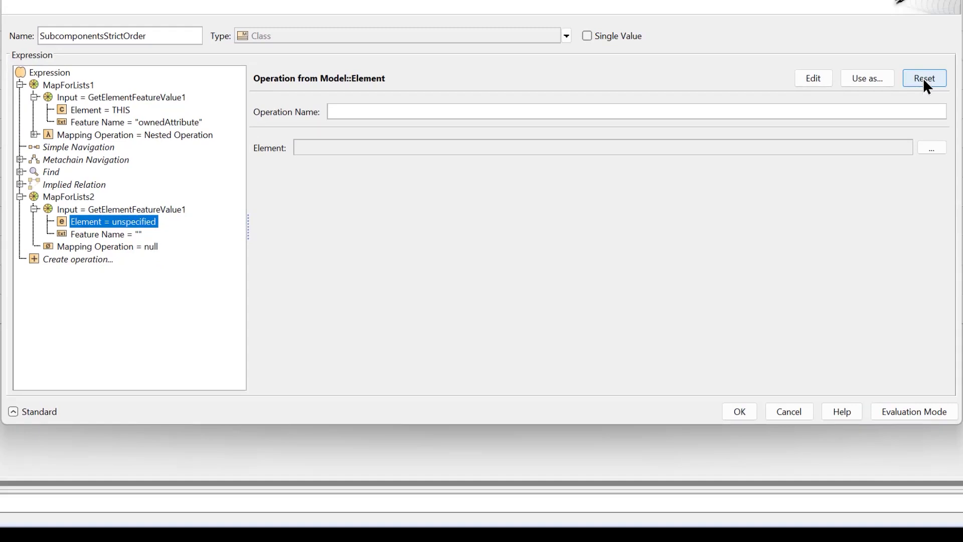
# Replace the unspecified Element argument under MapForLists2 with the contextual variable THIS, and compare both Feature Name arguments.
pyautogui.click(952, 81)
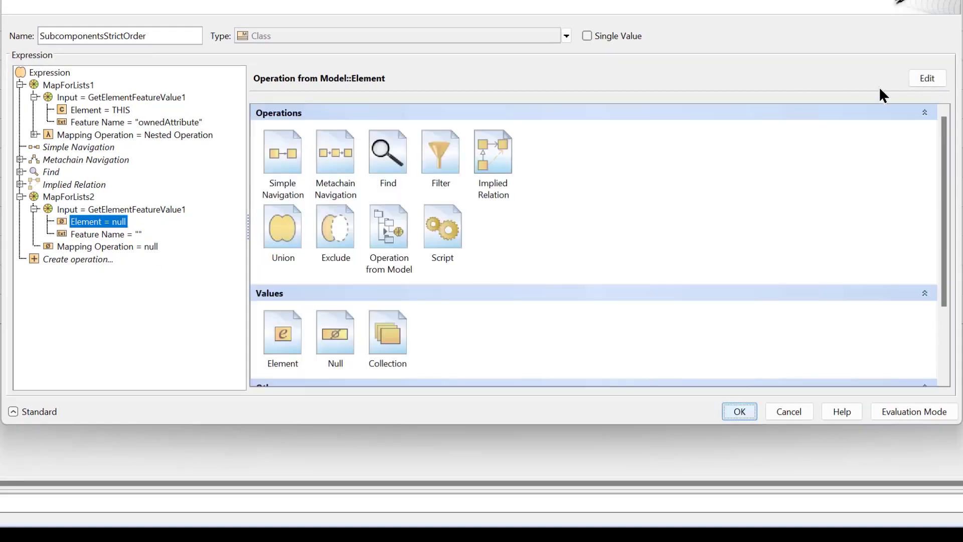
pyautogui.scroll(-3, 572, 274)
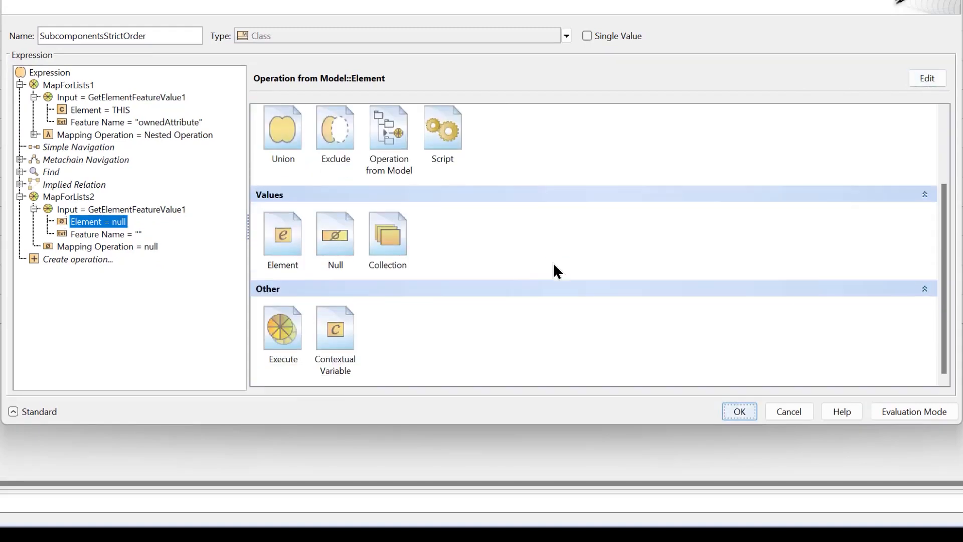
pyautogui.click(339, 326)
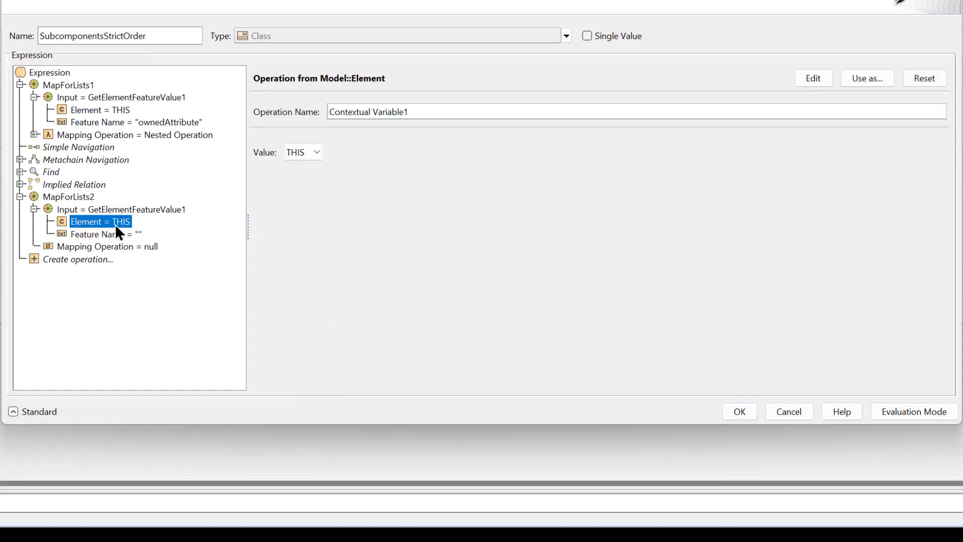
pyautogui.click(91, 233)
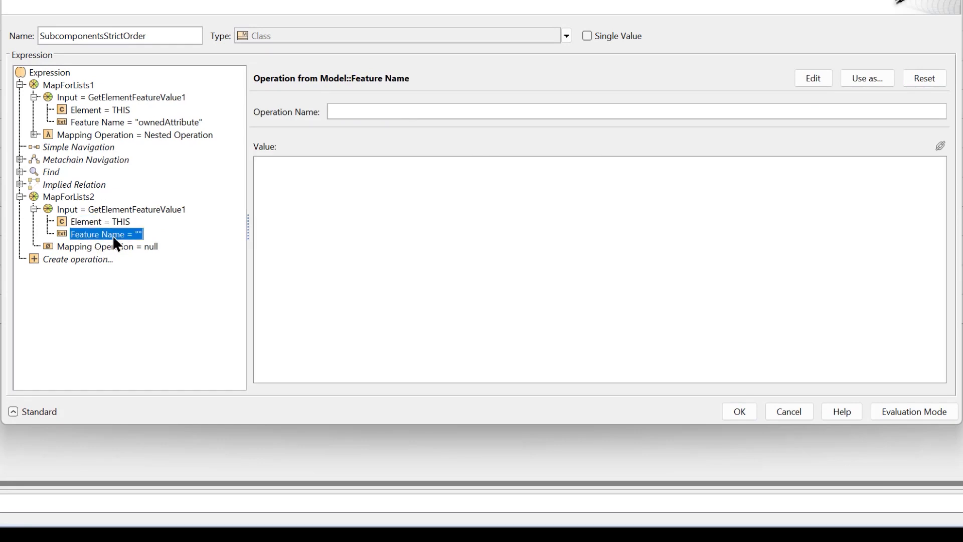
pyautogui.click(128, 120)
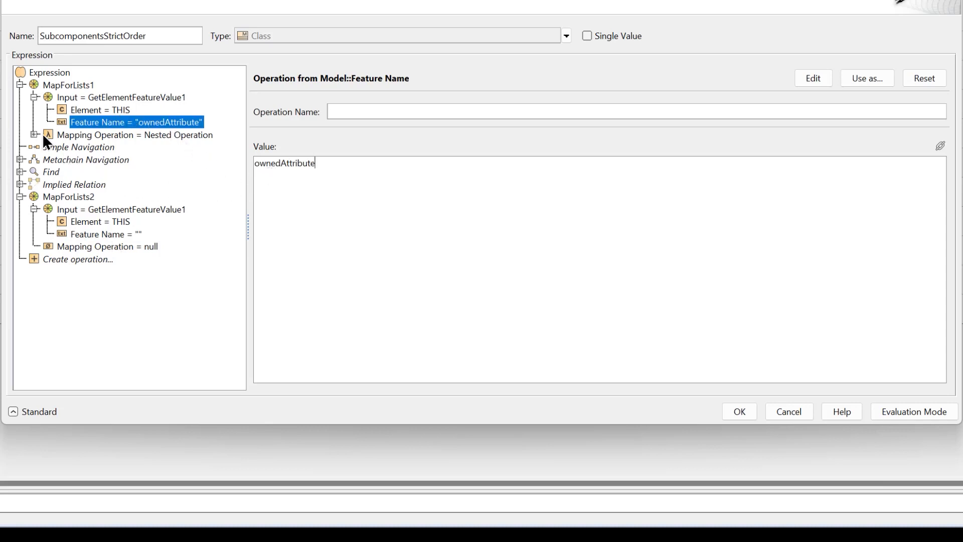
# Expand MapForLists1's nested mapping operation for reference, and set MapForLists2's Mapping Operation to a Nested Operation.
pyautogui.click(68, 134)
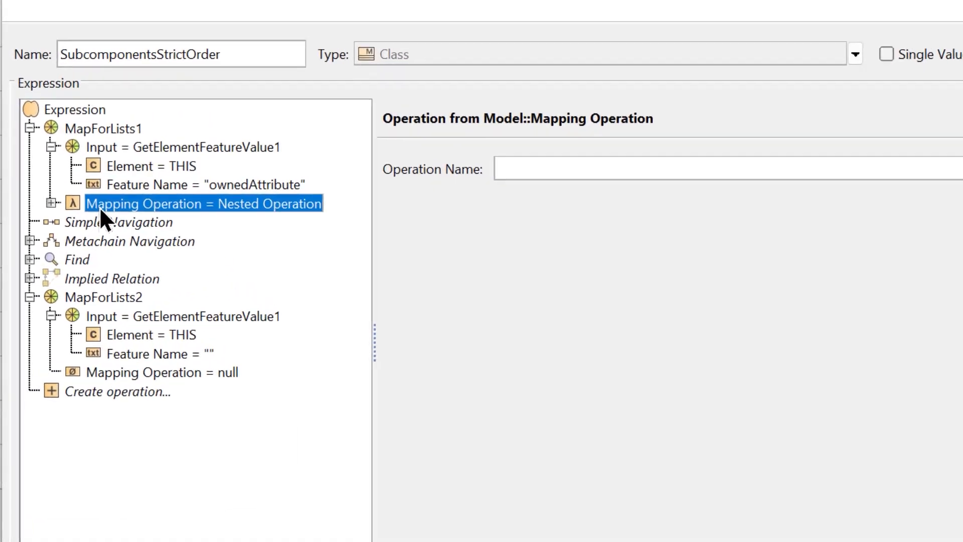
pyautogui.click(51, 203)
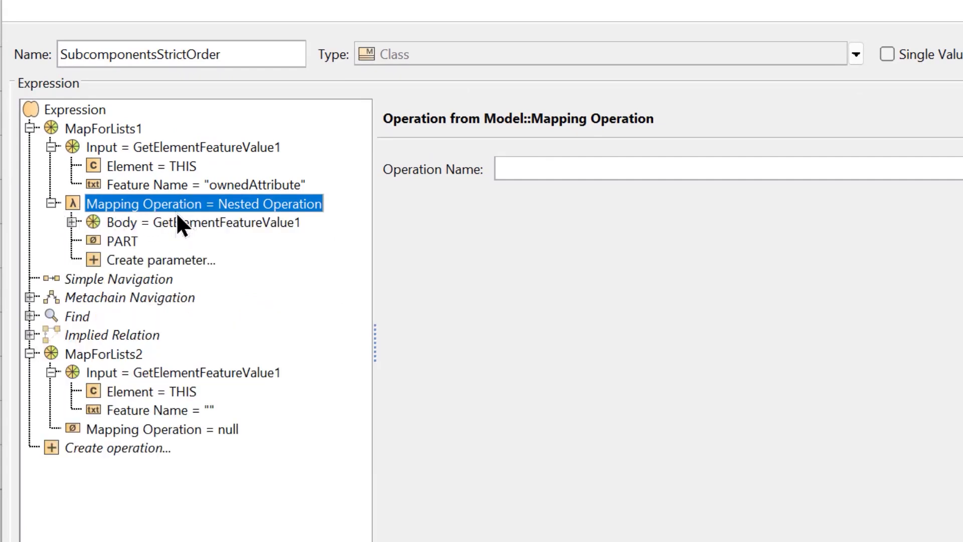
pyautogui.click(115, 430)
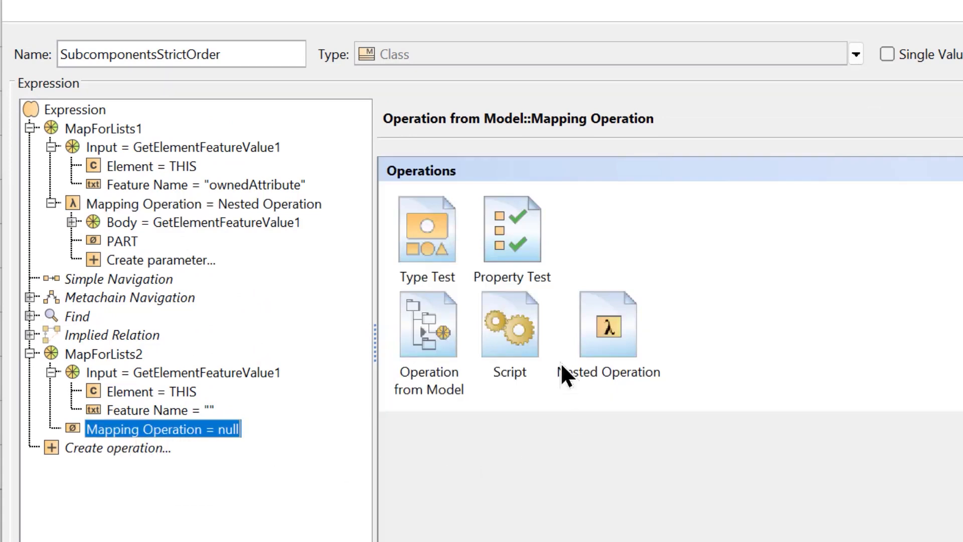
pyautogui.click(649, 325)
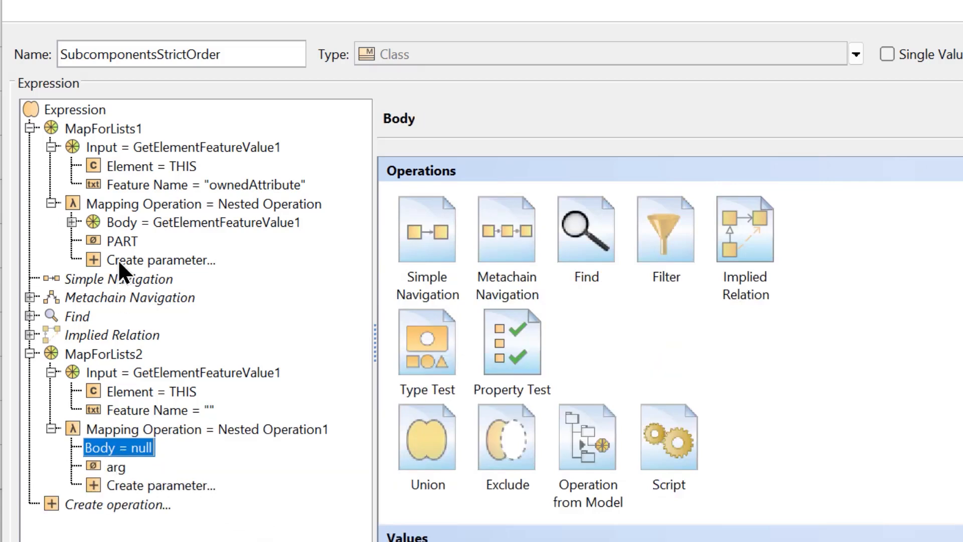
# Review the Body of MapForLists1's nested operation, and assign the built-in GetElementFeatureValue operation as the Body of MapForLists2's nested operation.
pyautogui.click(126, 224)
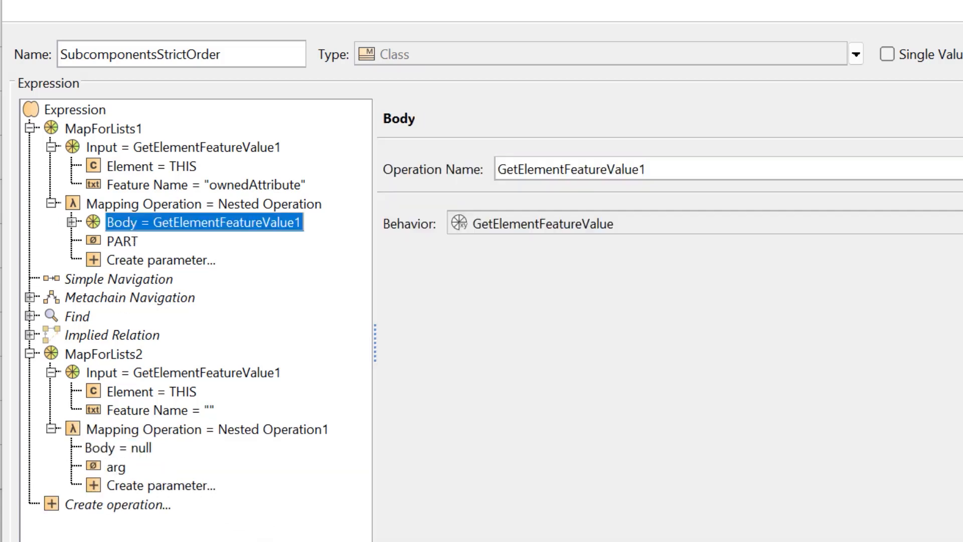
pyautogui.click(129, 447)
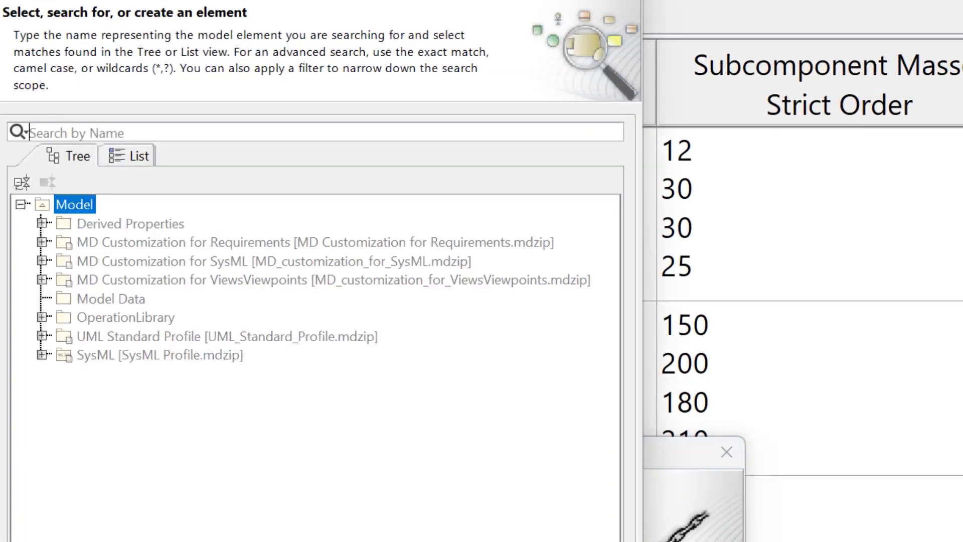
pyautogui.write('get')
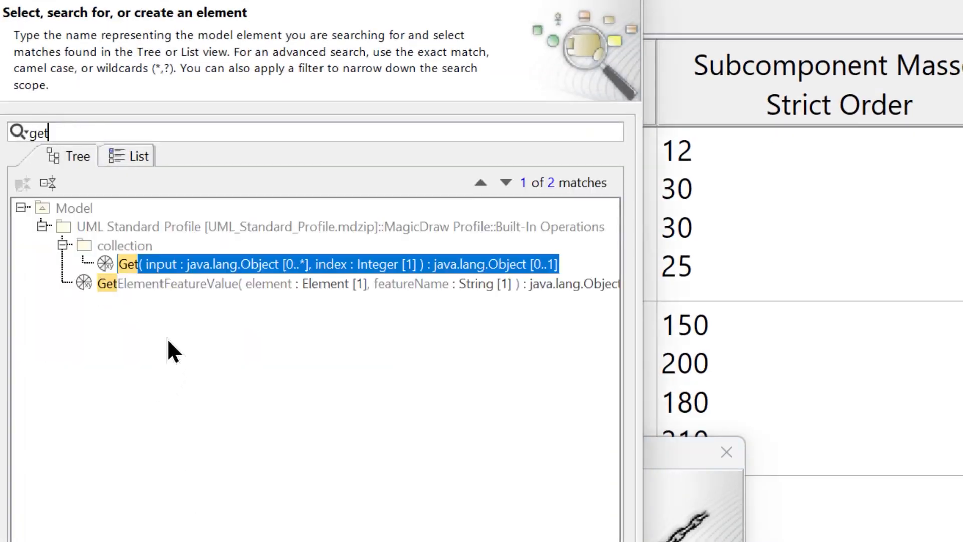
pyautogui.press('Down')
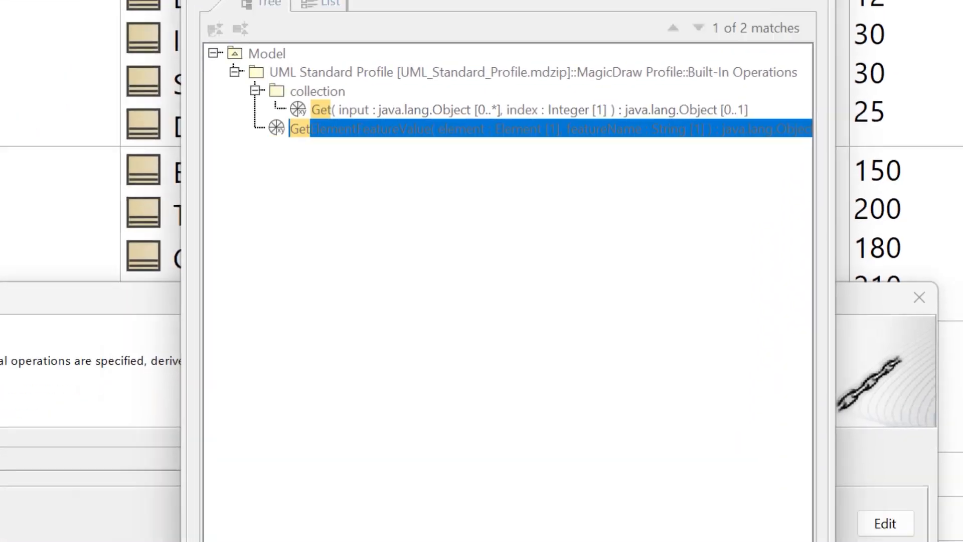
pyautogui.press('Return')
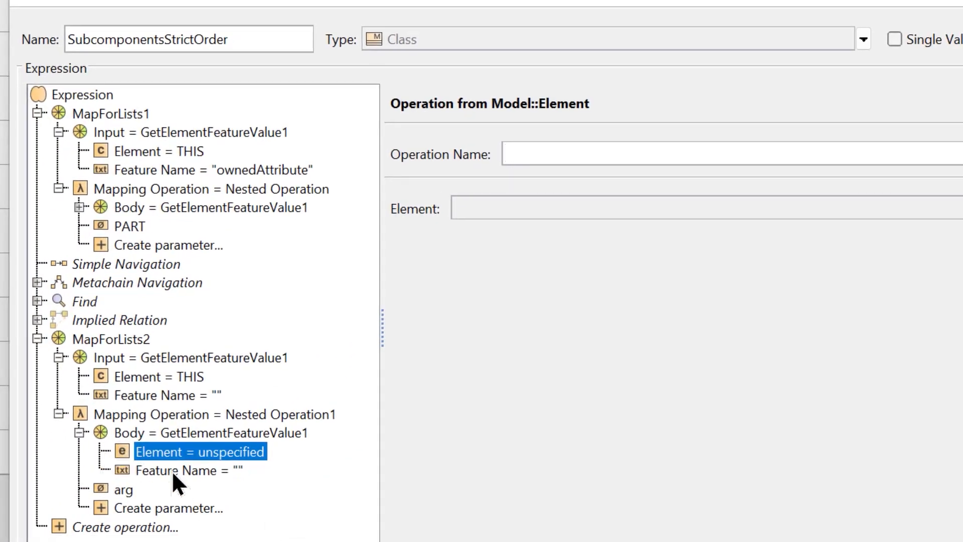
# Expand MapForLists1's Body arguments for reference, and rename the arg parameter of MapForLists2's nested operation to PART.
pyautogui.click(171, 470)
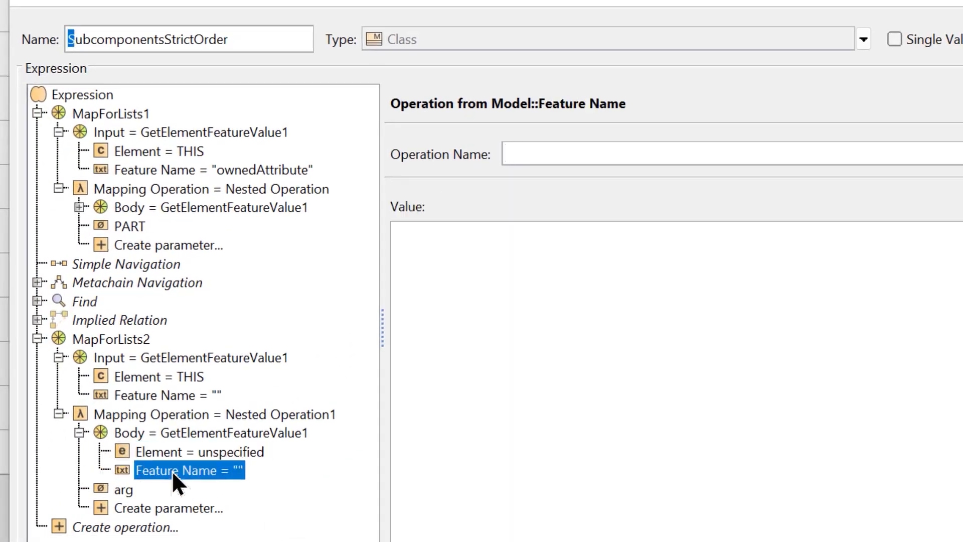
pyautogui.click(158, 206)
pyautogui.click(79, 207)
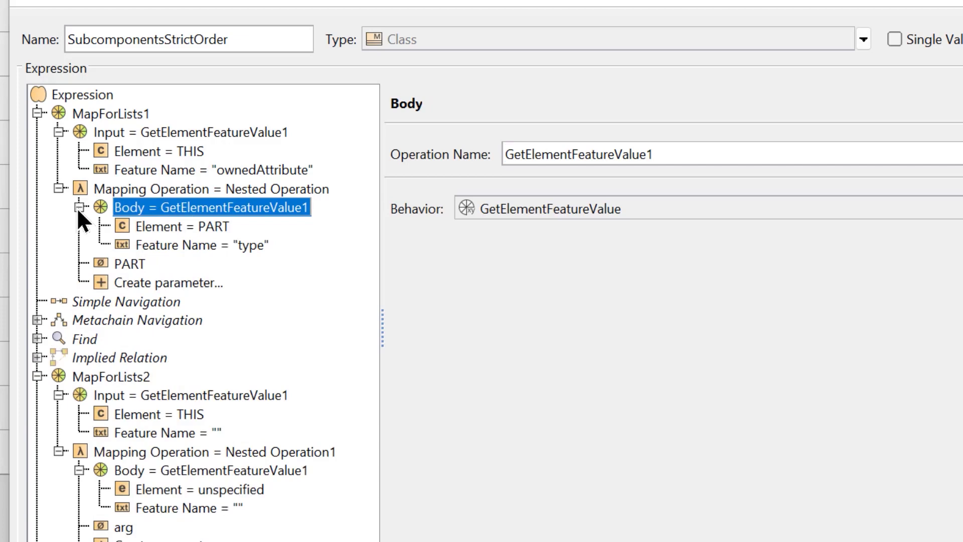
pyautogui.click(172, 226)
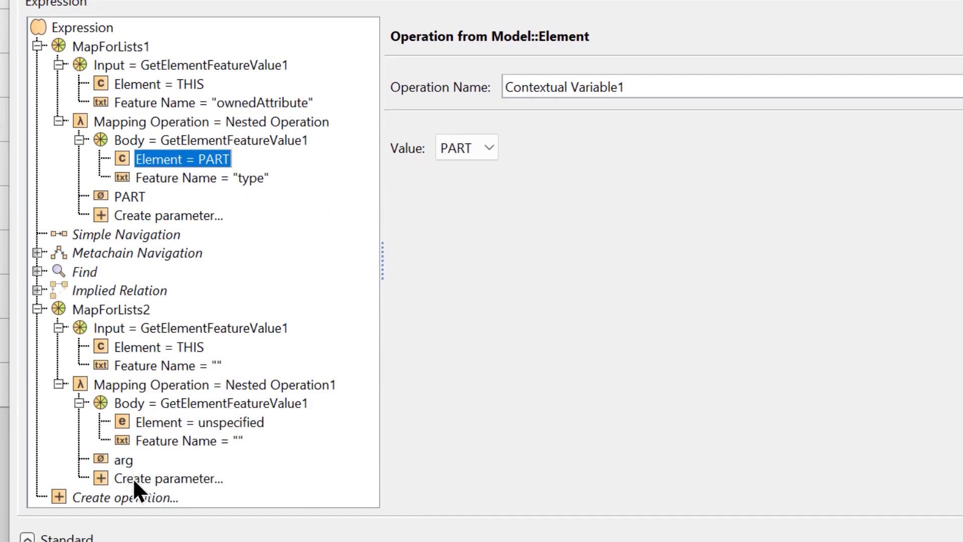
pyautogui.click(125, 460)
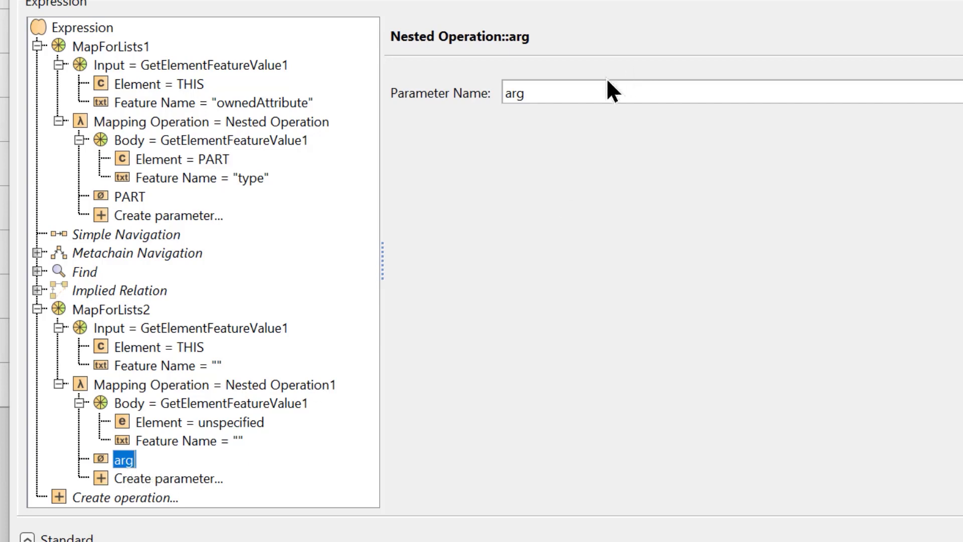
pyautogui.click(575, 95)
pyautogui.write('PART')
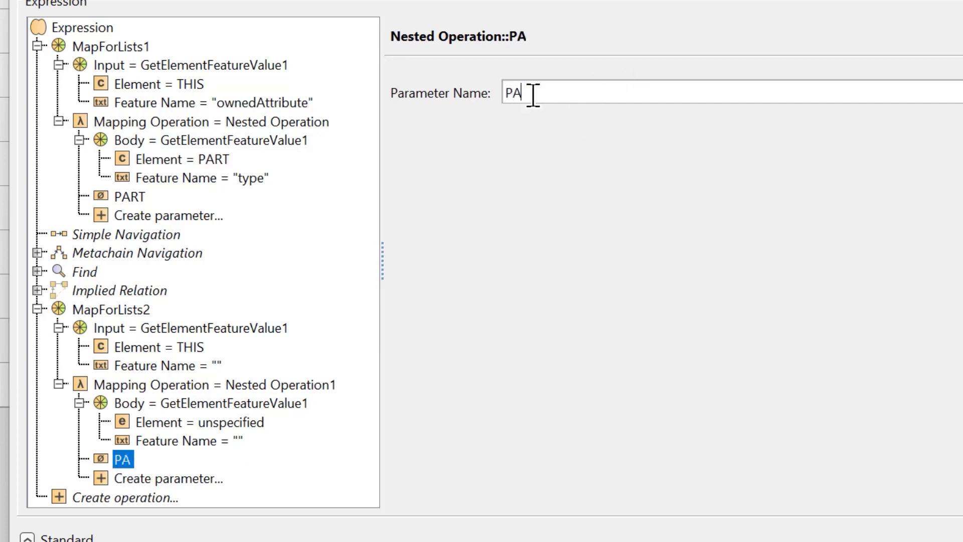
# Replace the unspecified Element argument in MapForLists2's Body with the contextual variable PART.
pyautogui.click(168, 420)
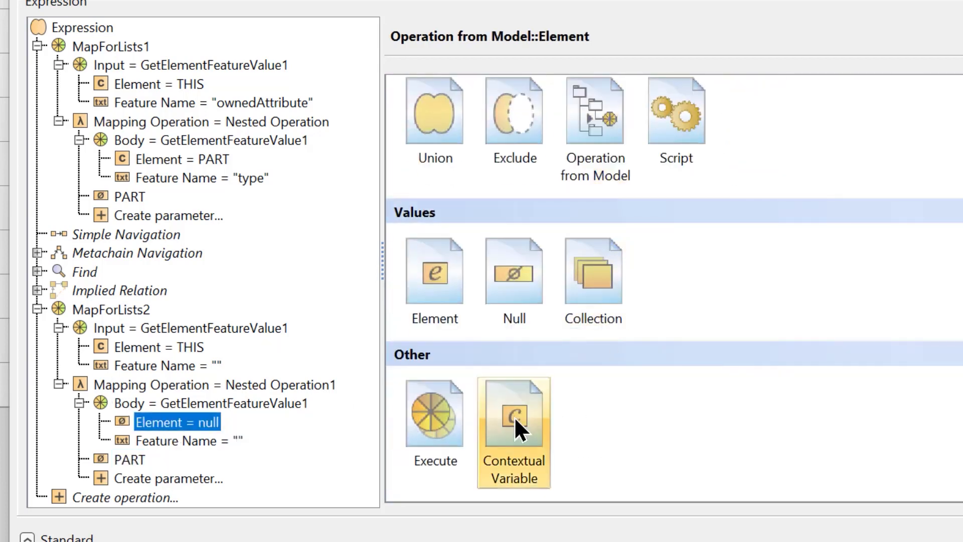
pyautogui.click(513, 417)
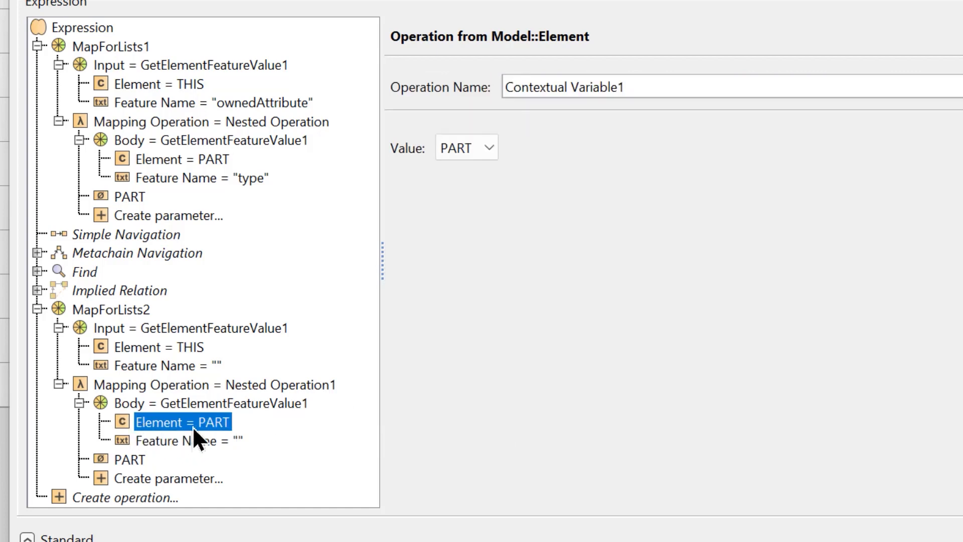
pyautogui.click(486, 152)
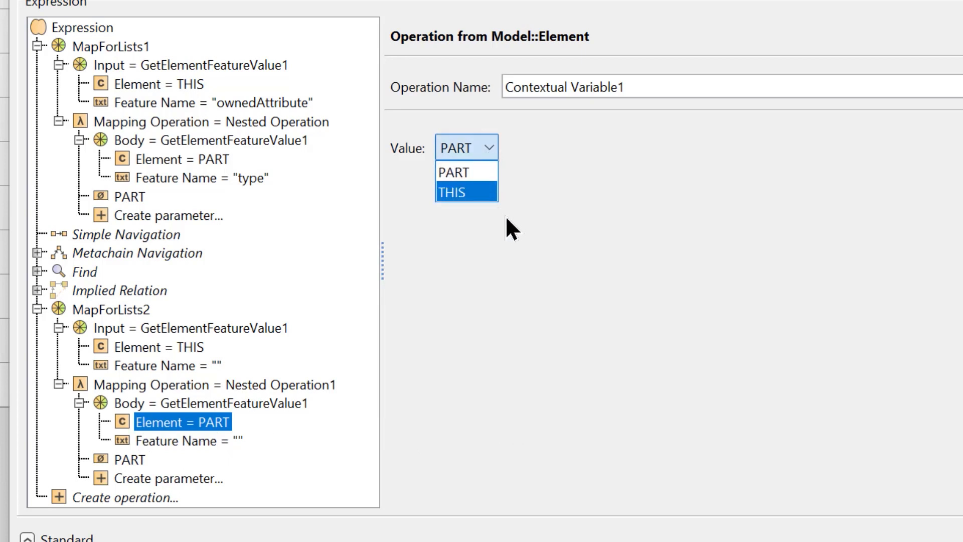
pyautogui.click(475, 173)
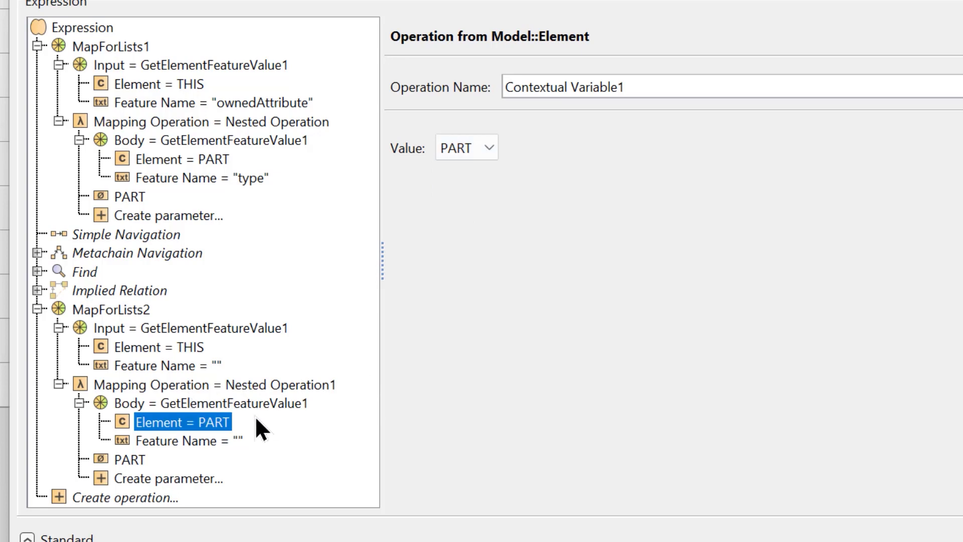
# Compare the Feature Name arguments in the Bodies of MapForLists1 and MapForLists2, and highlight the derived property's name.
pyautogui.click(186, 441)
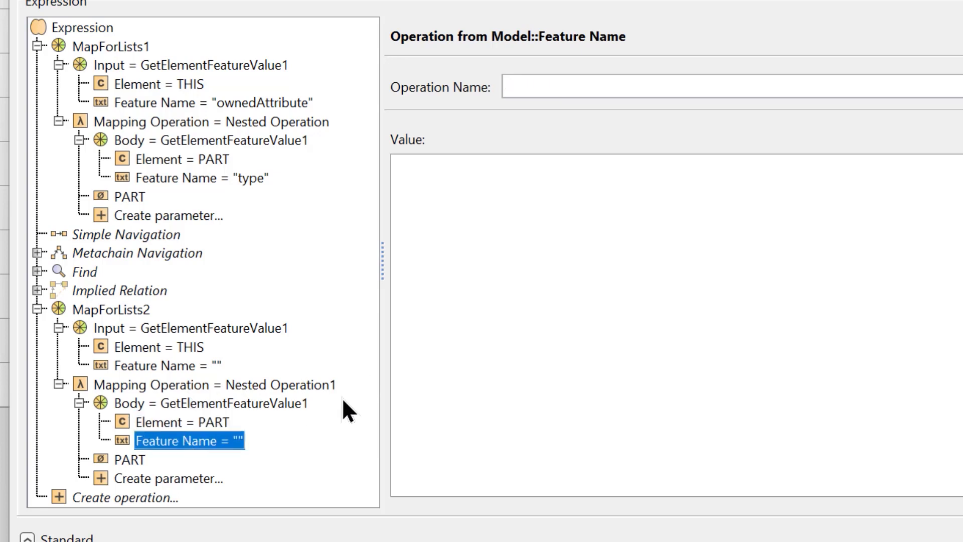
pyautogui.click(202, 178)
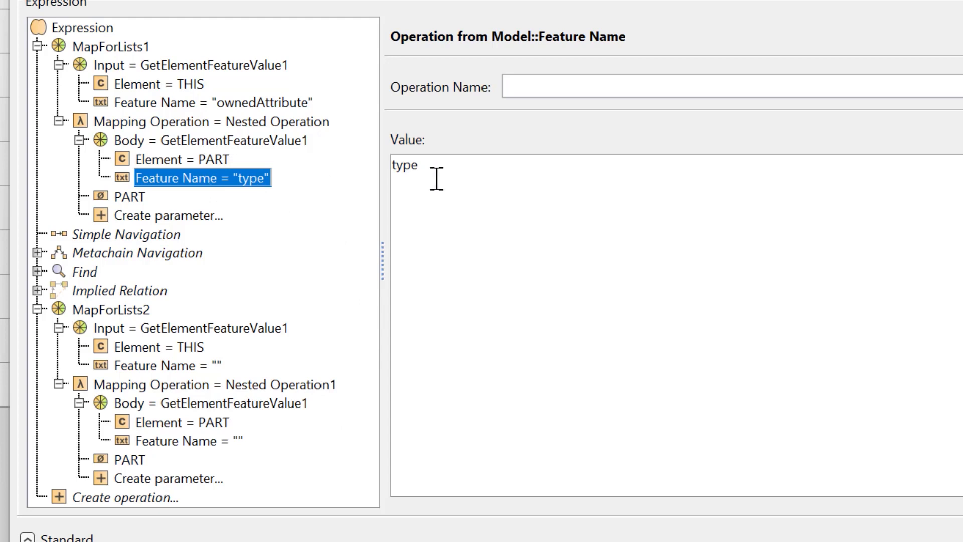
pyautogui.click(205, 442)
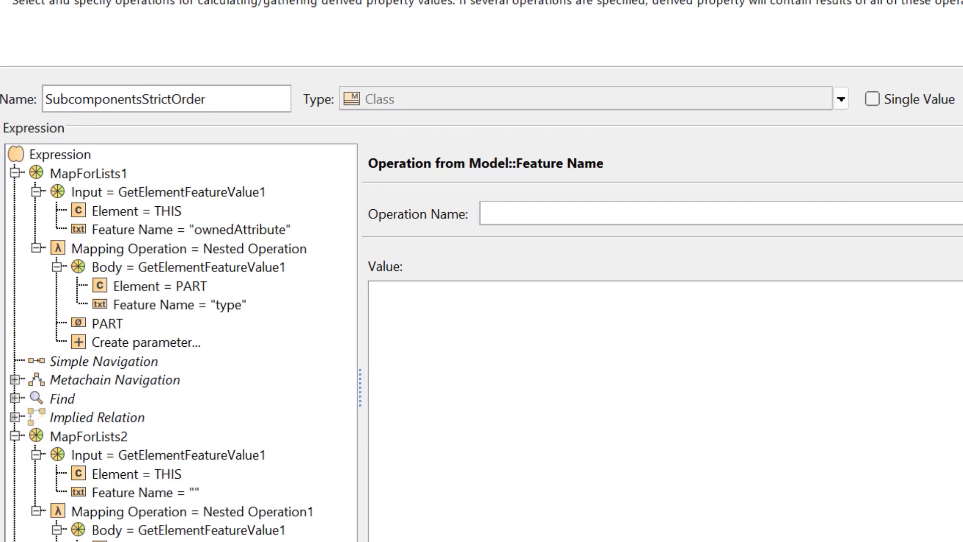
pyautogui.doubleClick(213, 102)
pyautogui.moveTo(211, 101)
pyautogui.mouseDown()
pyautogui.moveTo(102, 102)
pyautogui.moveTo(222, 95)
pyautogui.mouseUp()
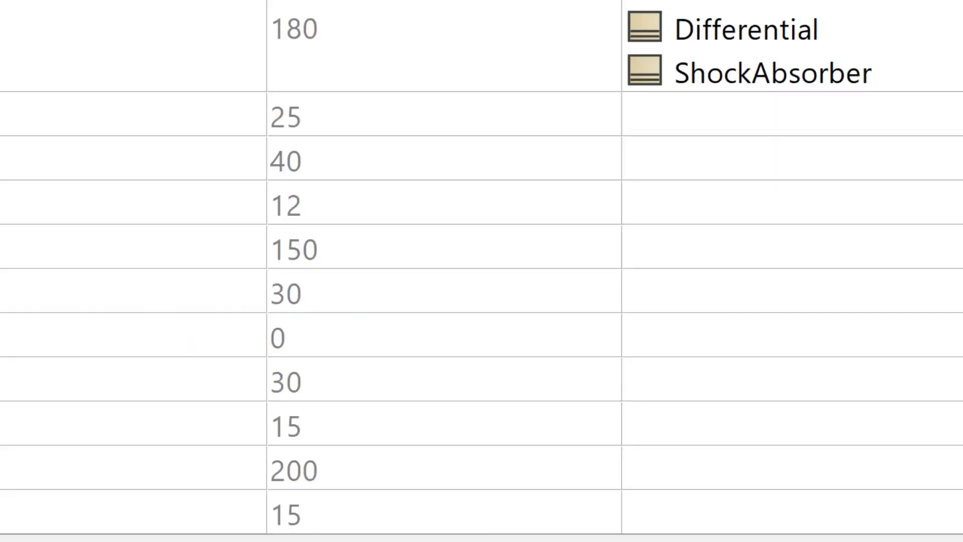
# Open the SubcomponentMassesStrictOrder derived property for editing and examine the Element and Feature Name arguments of MapForLists1's Input.
pyautogui.rightClick(751, 54)
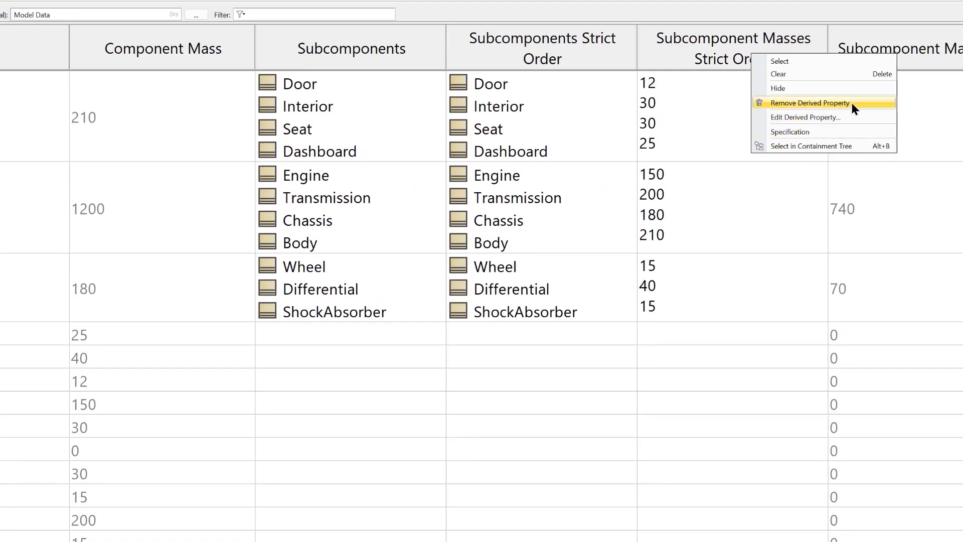
pyautogui.click(852, 116)
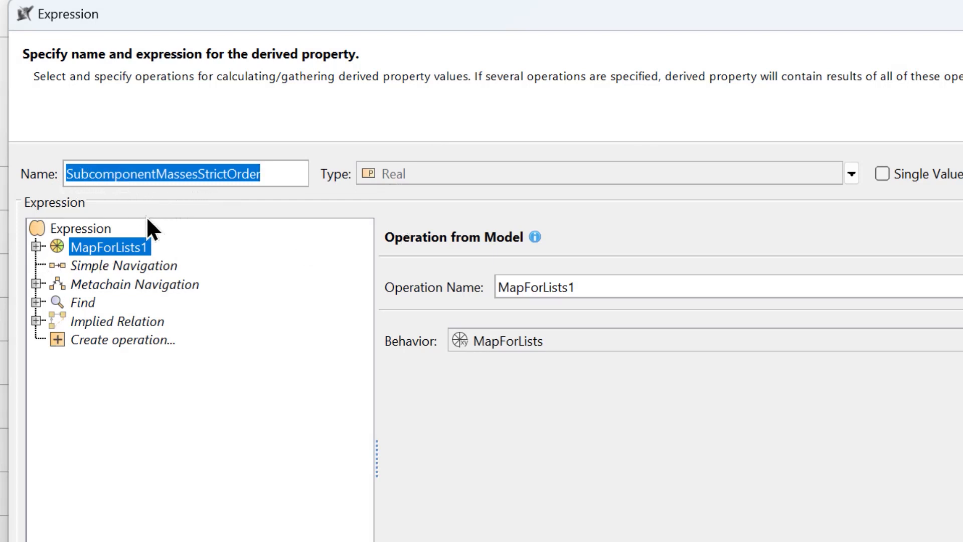
pyautogui.click(38, 245)
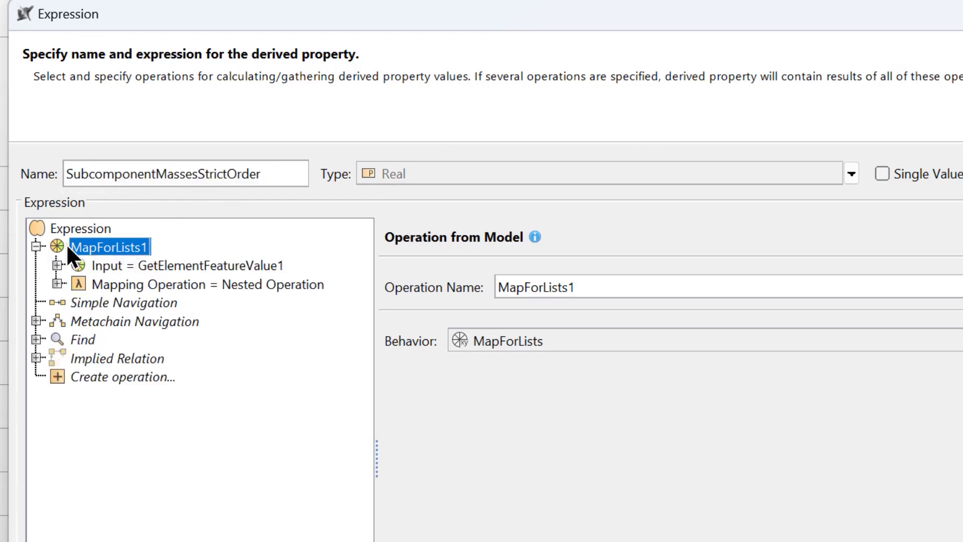
pyautogui.click(57, 264)
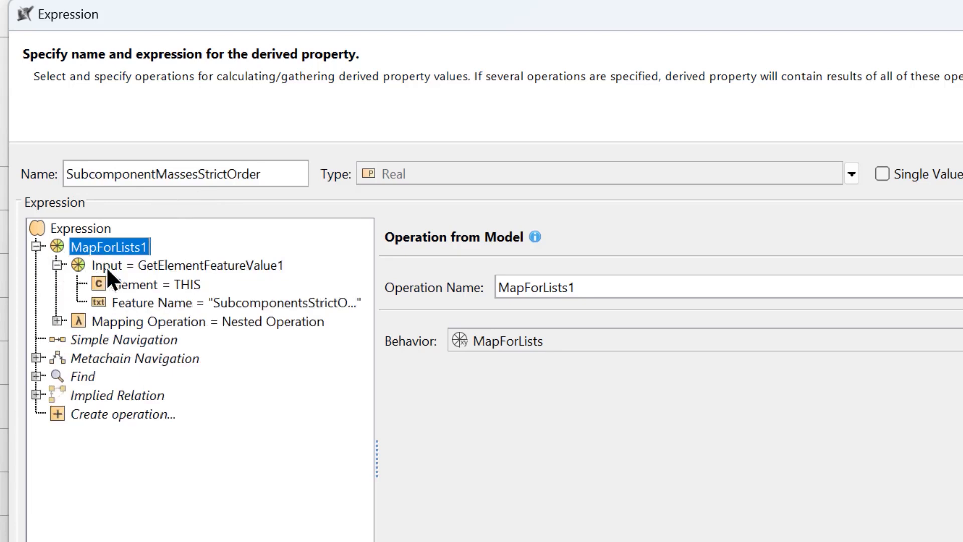
pyautogui.click(110, 266)
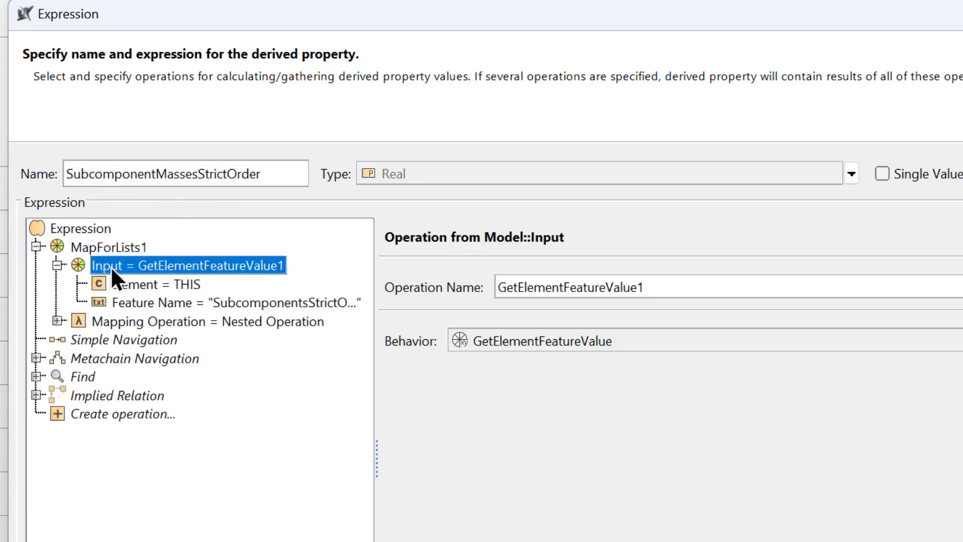
pyautogui.click(126, 286)
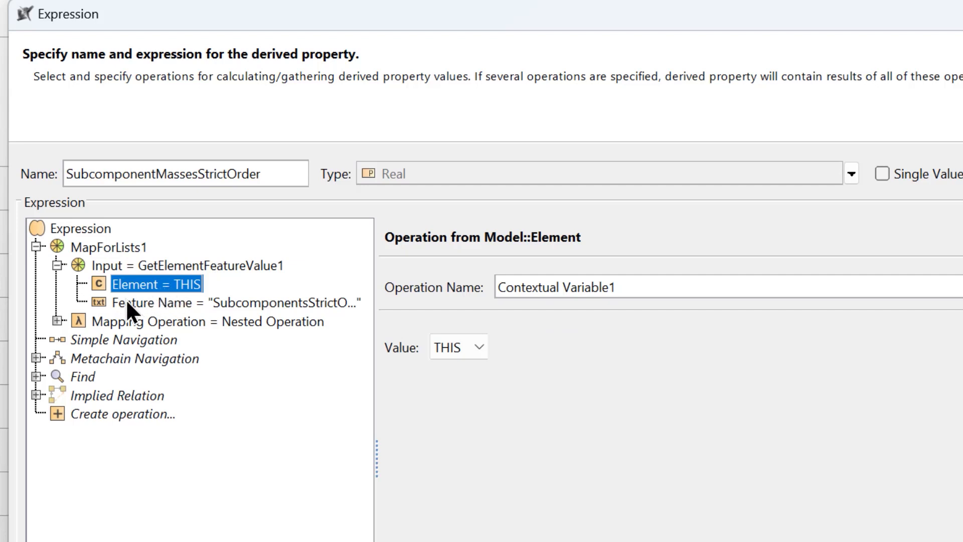
pyautogui.click(132, 303)
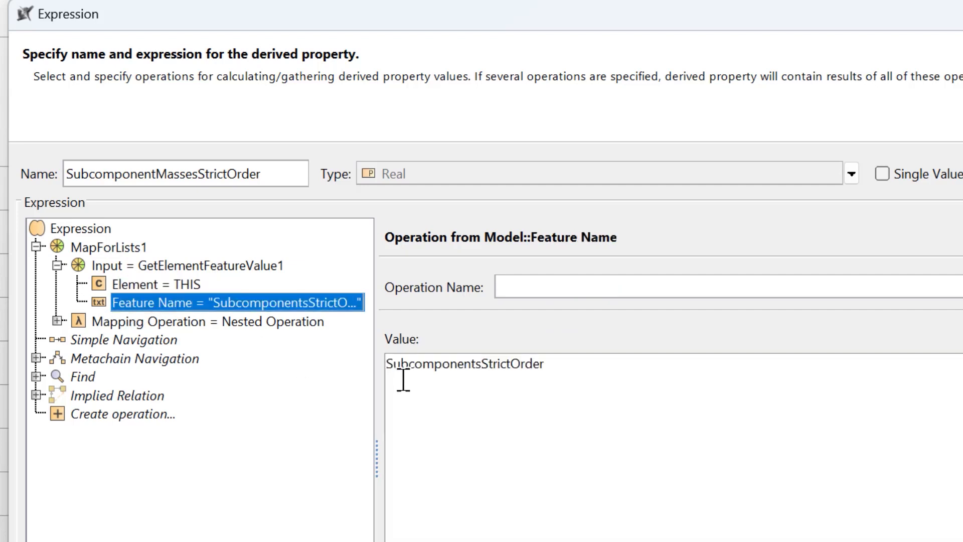
pyautogui.doubleClick(560, 395)
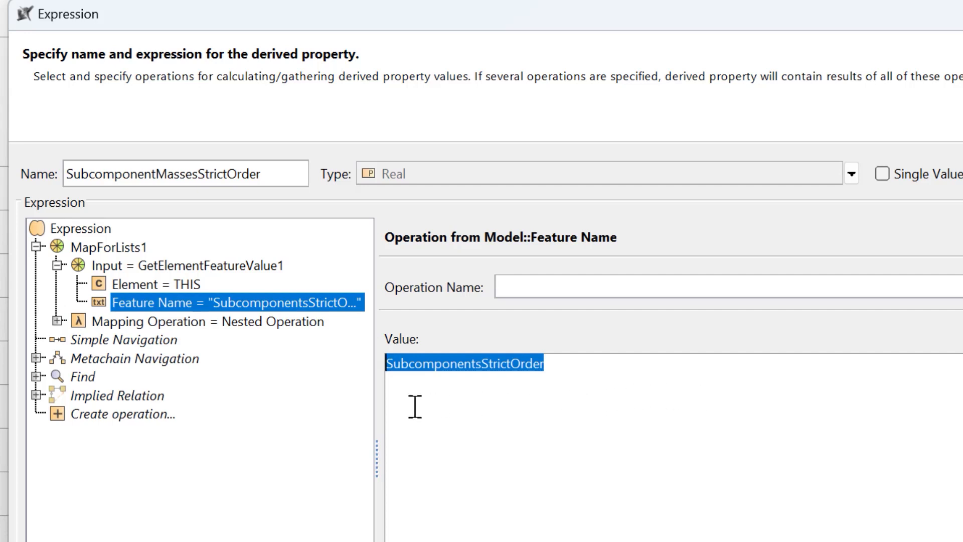
# Expand MapForLists1's nested mapping operation down to First1 and examine its RetrievePropertyValue1 input.
pyautogui.click(124, 321)
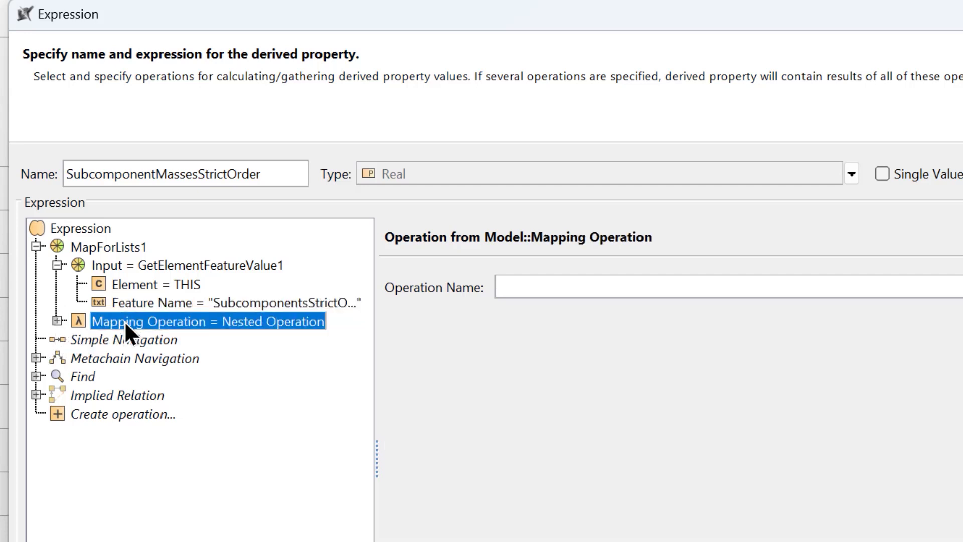
pyautogui.click(58, 321)
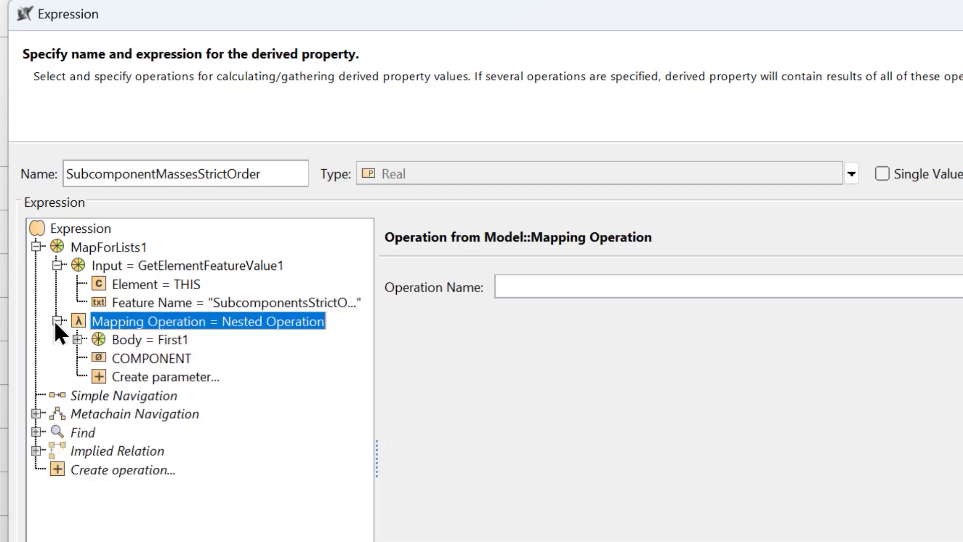
pyautogui.click(120, 338)
pyautogui.click(77, 339)
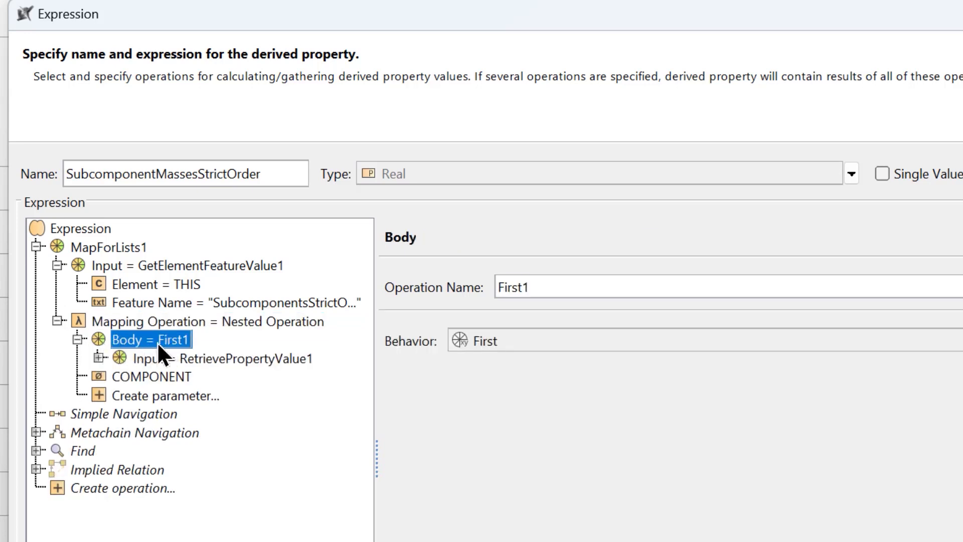
pyautogui.click(99, 357)
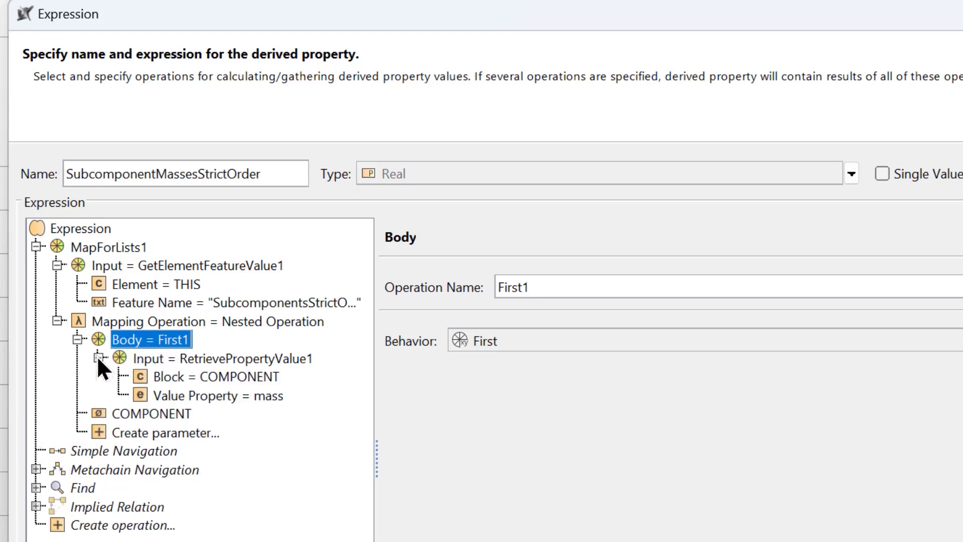
pyautogui.click(158, 359)
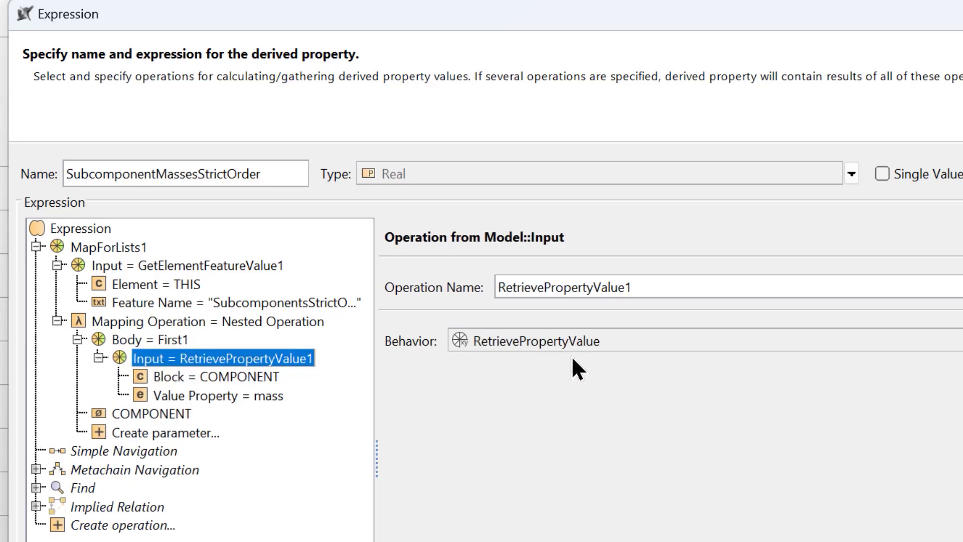
# Examine RetrievePropertyValue1's Block argument alongside the nested operation's COMPONENT parameter, and check the contextual variable choices for Block.
pyautogui.click(169, 379)
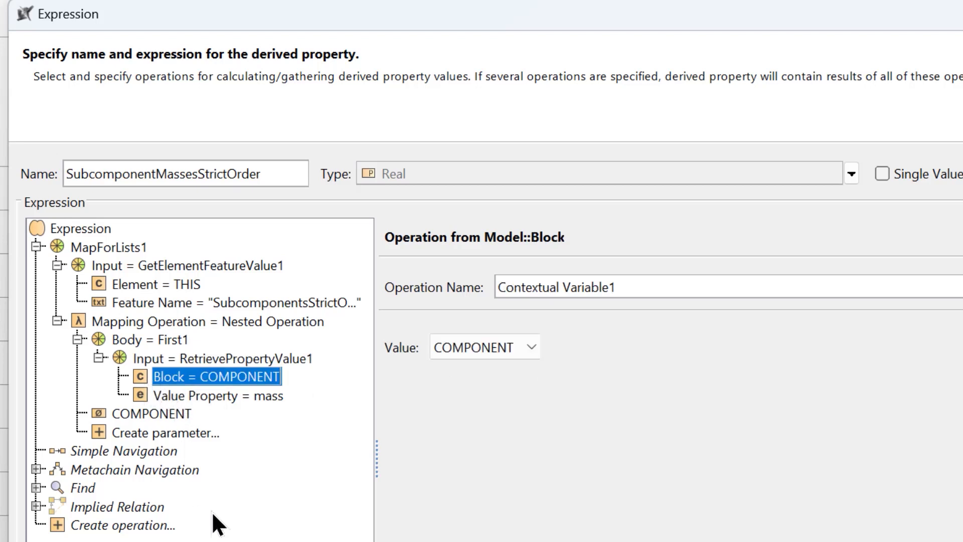
pyautogui.click(157, 413)
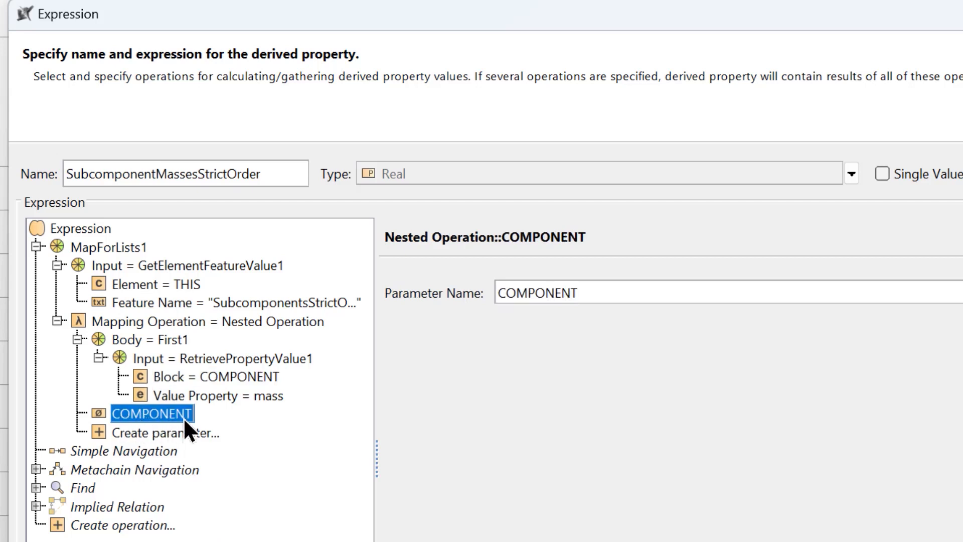
pyautogui.click(176, 377)
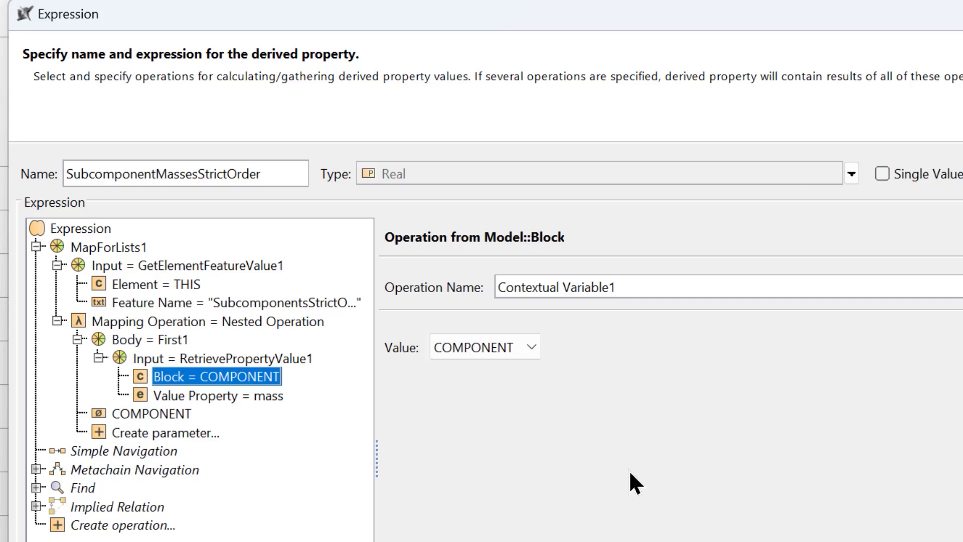
pyautogui.click(531, 347)
pyautogui.click(532, 341)
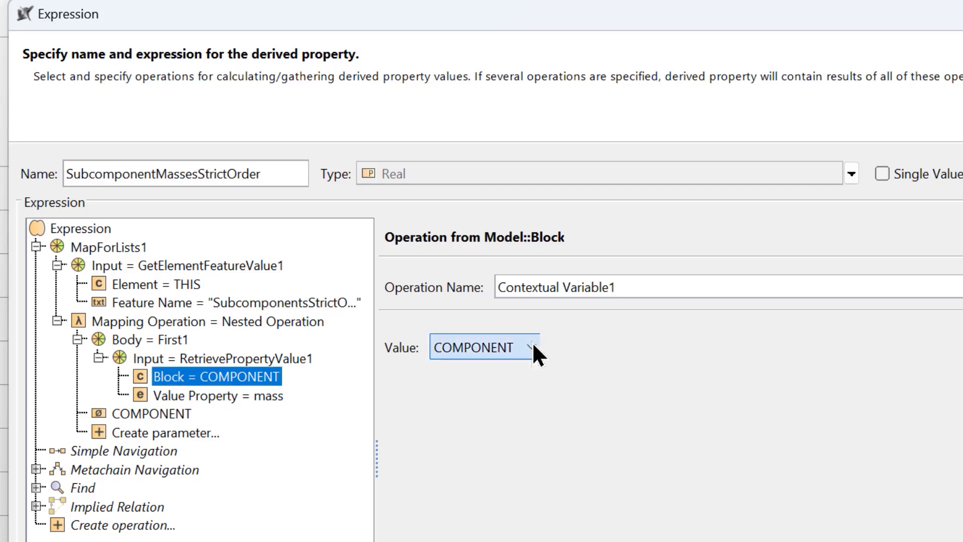
# Examine RetrievePropertyValue1's Value Property argument and locate its mass value property under the Mass Object block in the model tree.
pyautogui.click(216, 394)
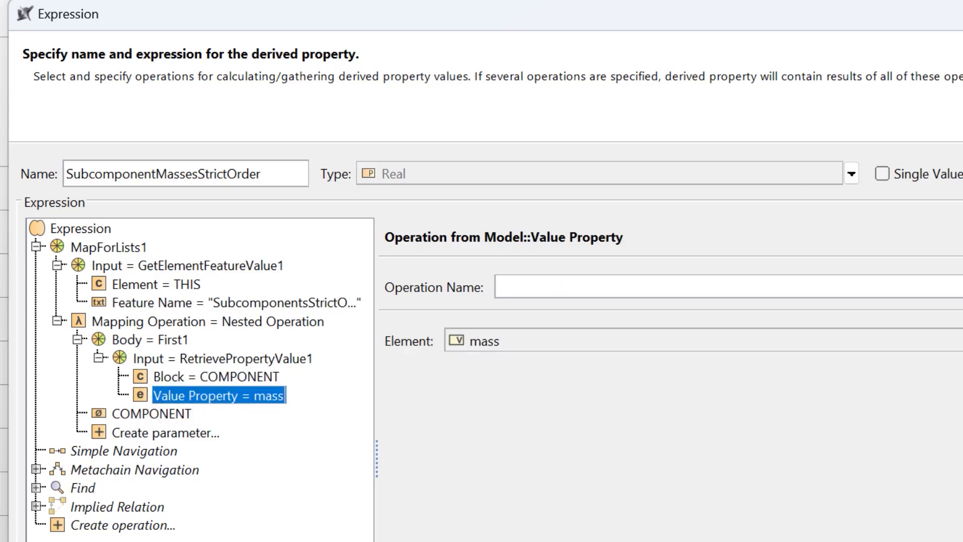
pyautogui.click(960, 341)
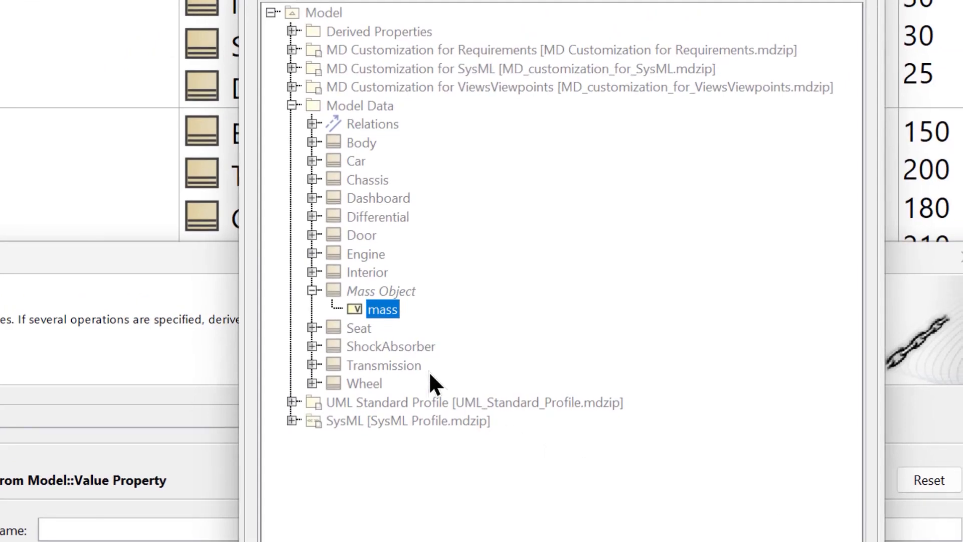
pyautogui.click(406, 294)
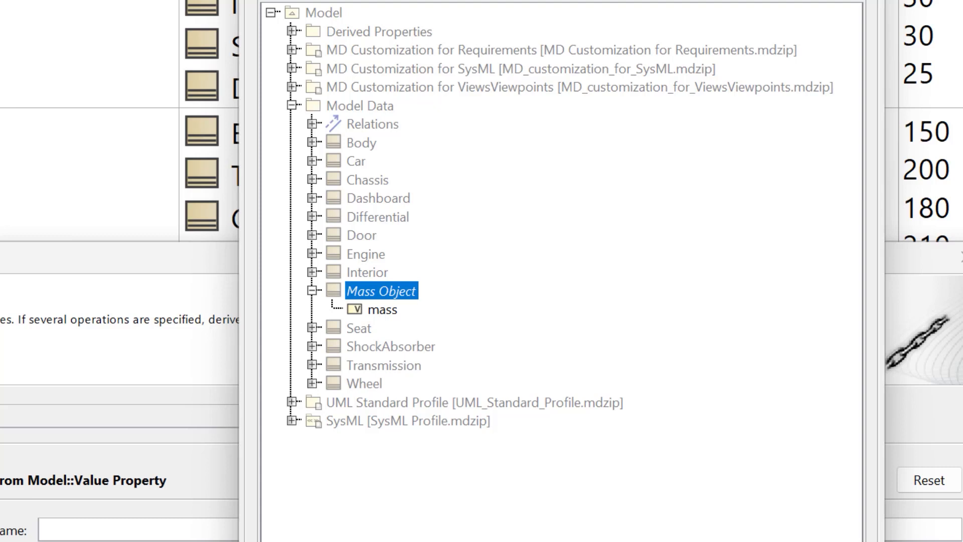
pyautogui.click(384, 311)
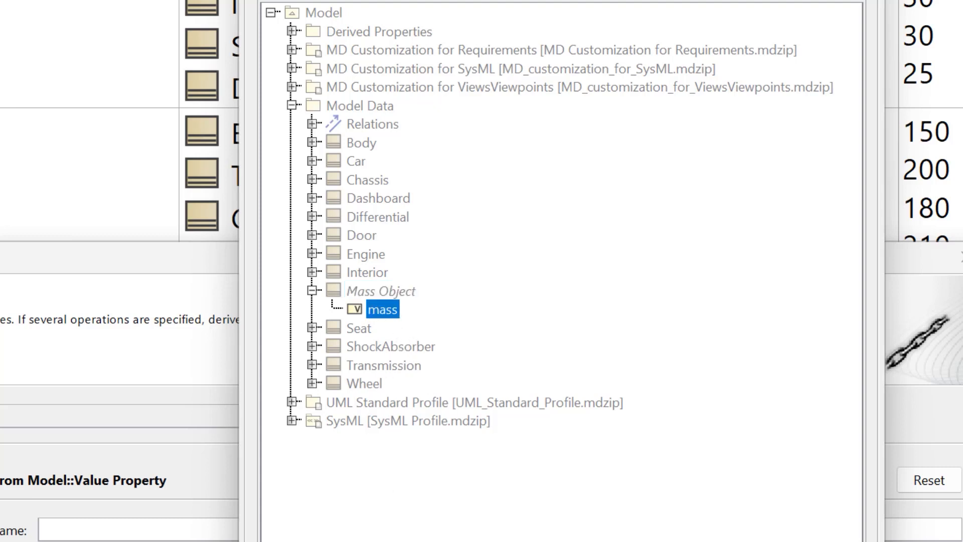
pyautogui.press('Return')
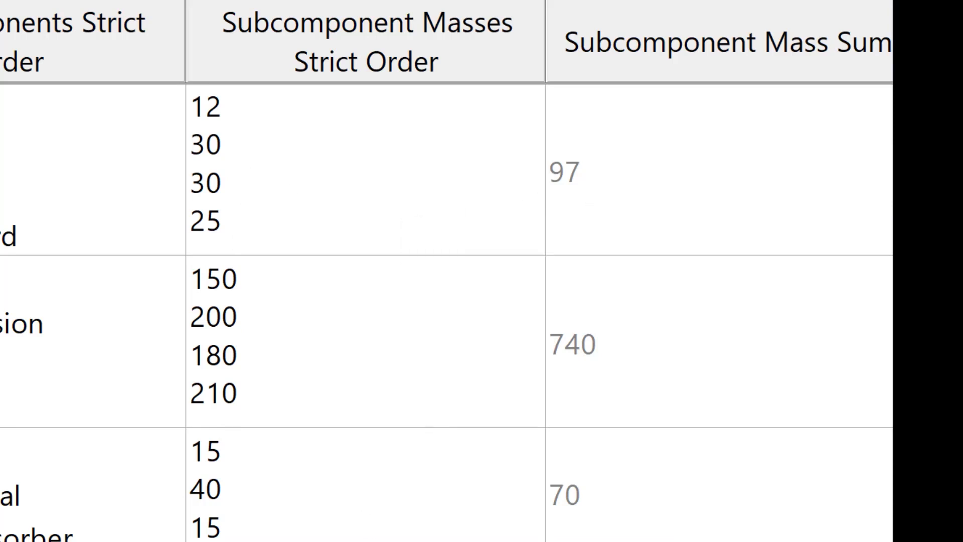
# Open the SubcomponentMassSum derived property for editing and examine the Element and Feature Name arguments of Reduce's Input.
pyautogui.hscroll(1, 446, 271)
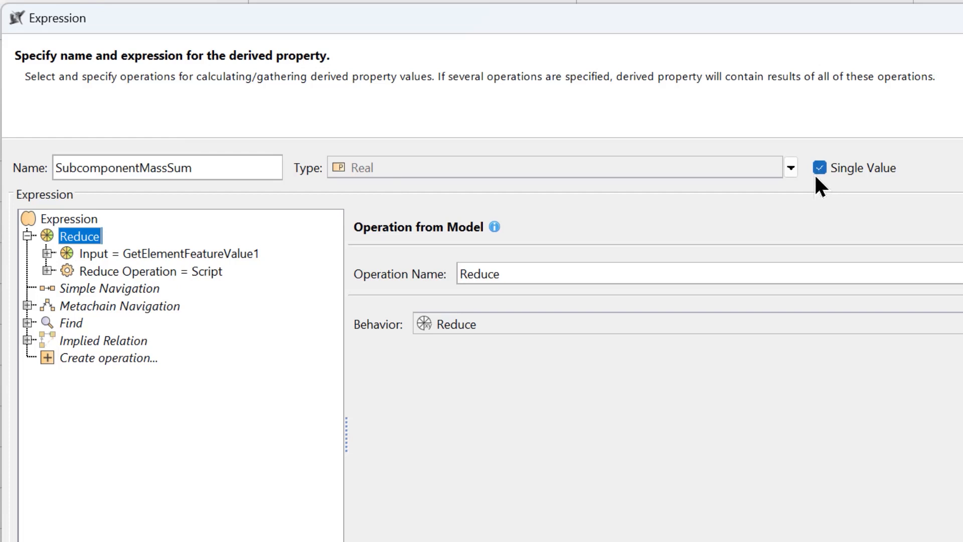
pyautogui.click(82, 252)
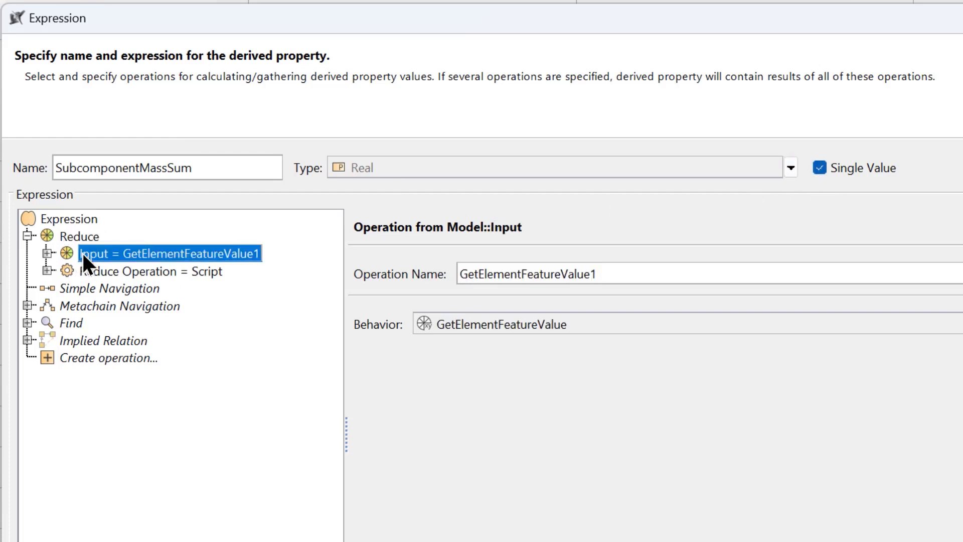
pyautogui.click(46, 254)
pyautogui.click(114, 272)
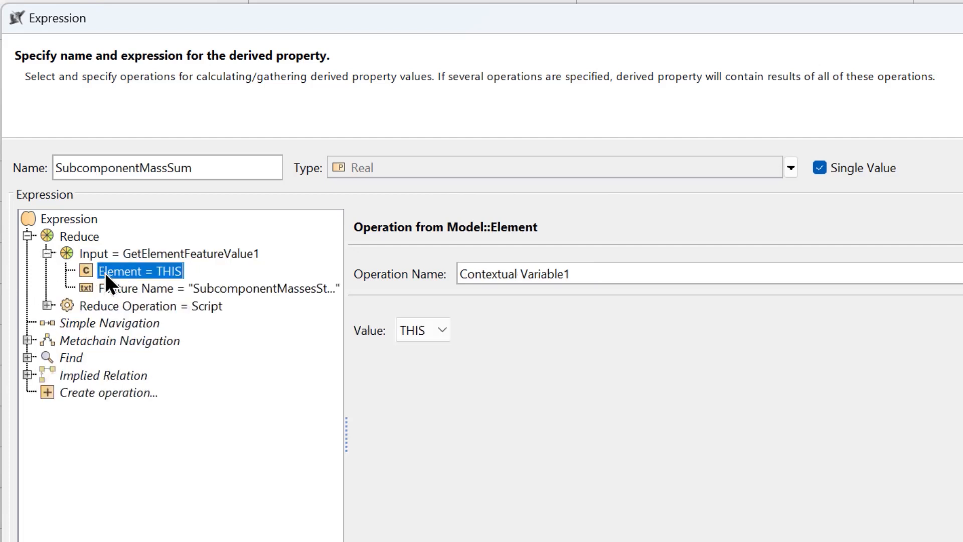
pyautogui.click(161, 292)
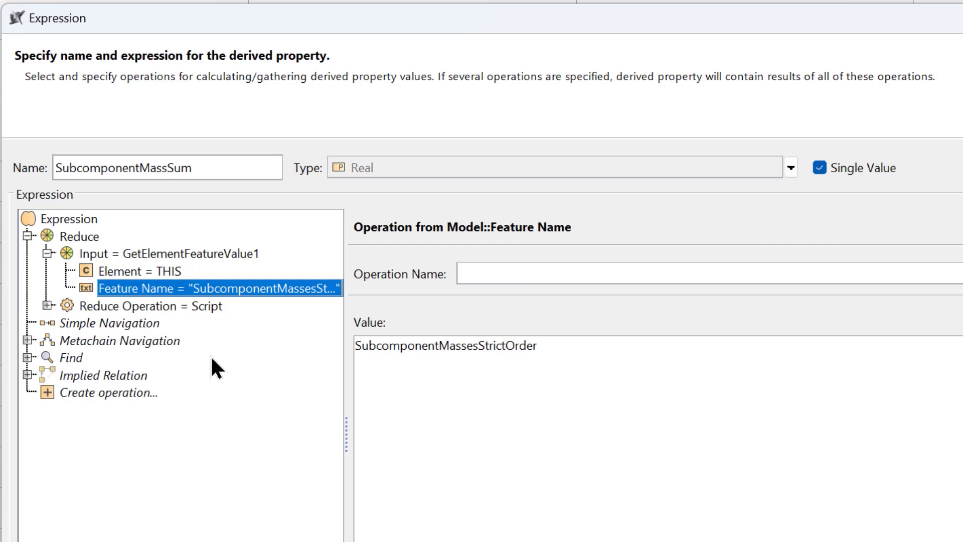
# Expand Reduce's Reduce Operation script and examine its JavaScript Rhino body alongside parameters X and Y.
pyautogui.click(47, 305)
pyautogui.click(97, 305)
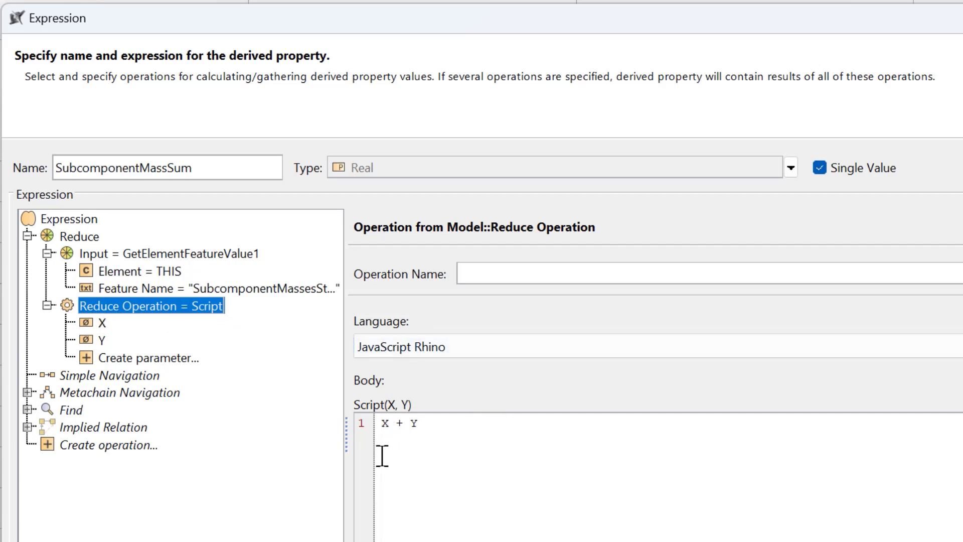
pyautogui.click(101, 321)
pyautogui.click(102, 339)
pyautogui.click(102, 322)
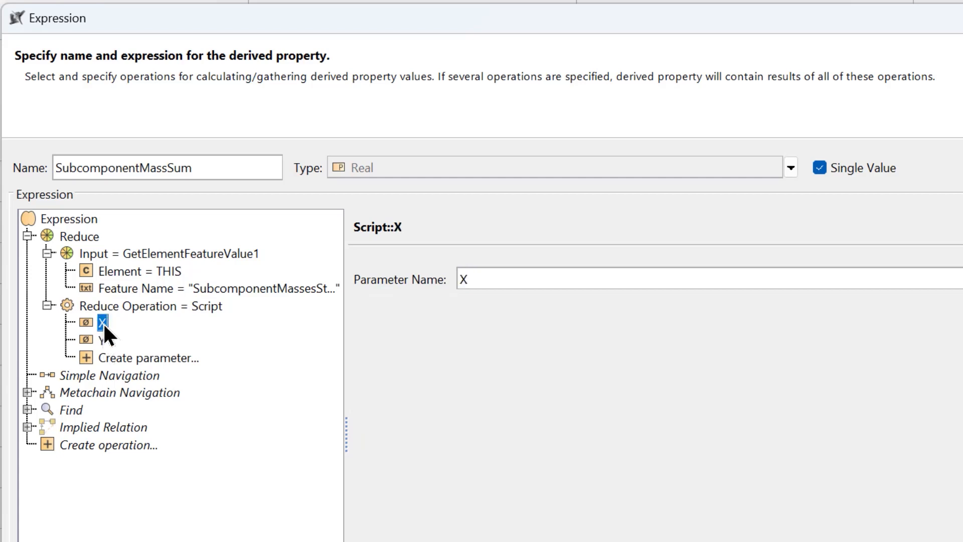
pyautogui.click(104, 304)
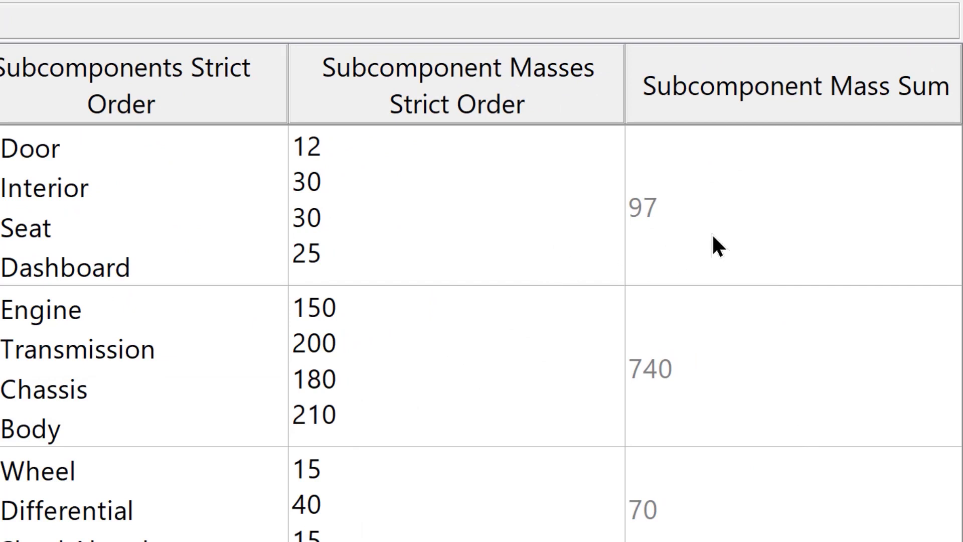
# Open the Component Mass column's derived property for editing and examine RetrievePropertyValue1's Block and Value Property arguments.
pyautogui.click(719, 245)
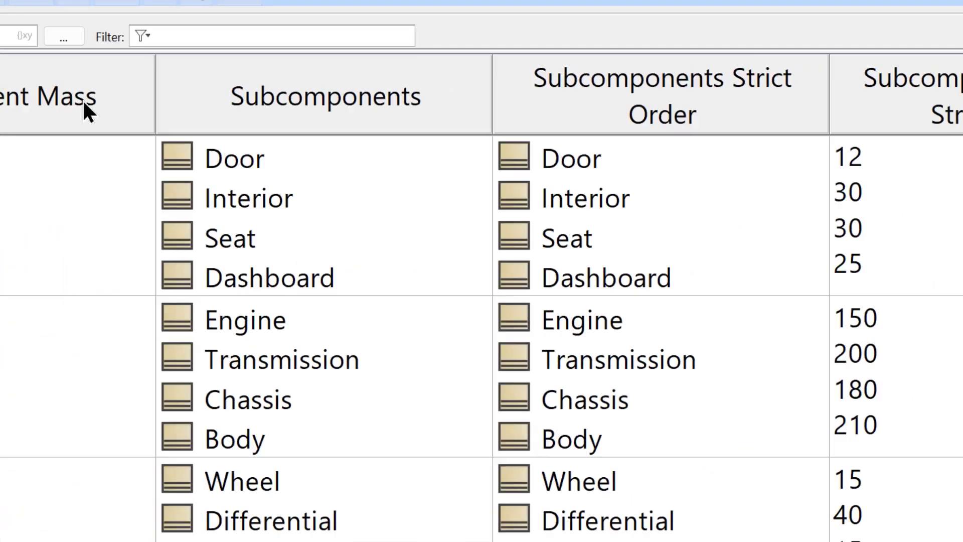
pyautogui.rightClick(624, 110)
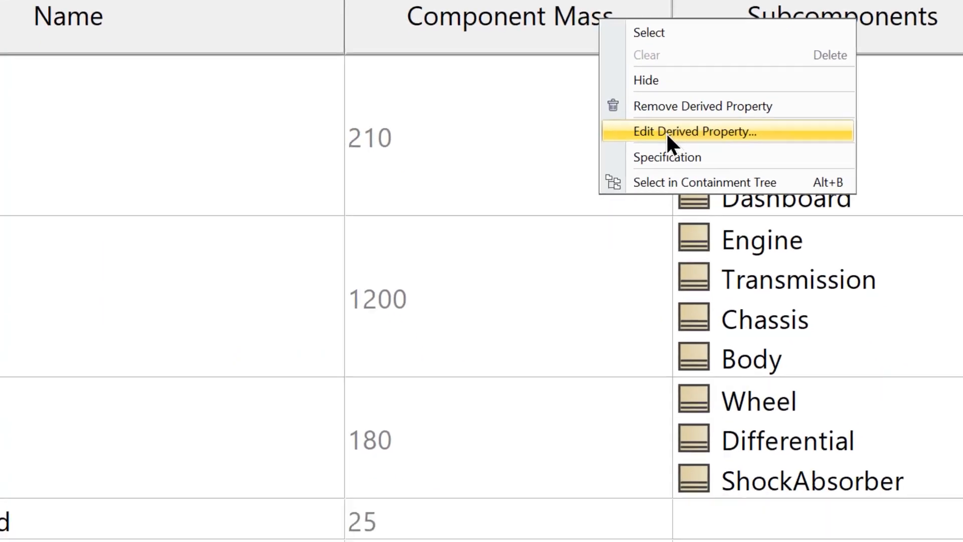
pyautogui.click(690, 223)
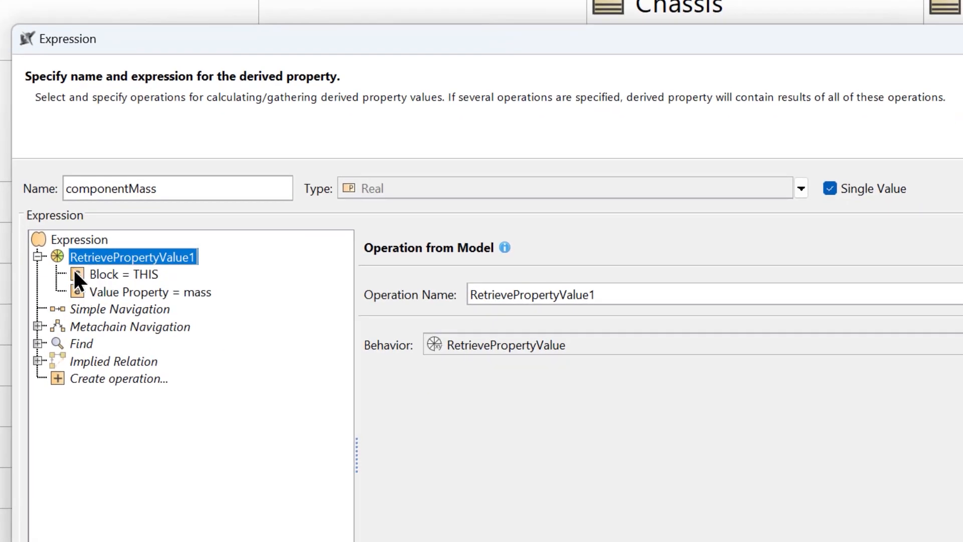
pyautogui.click(106, 277)
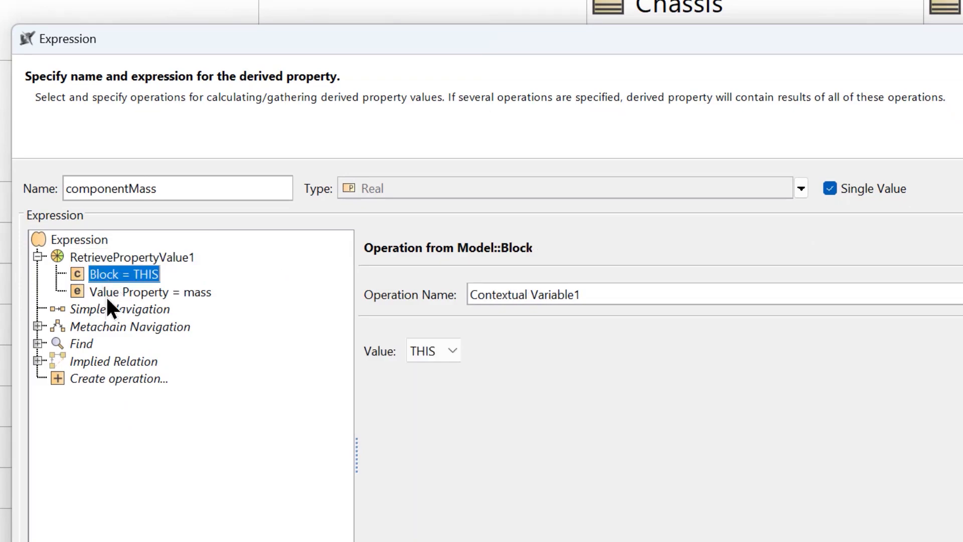
pyautogui.click(106, 294)
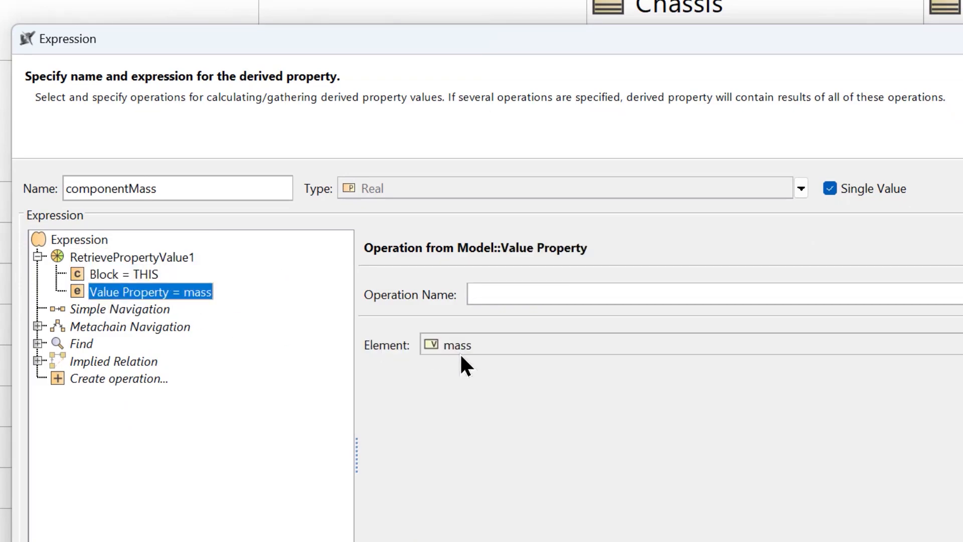